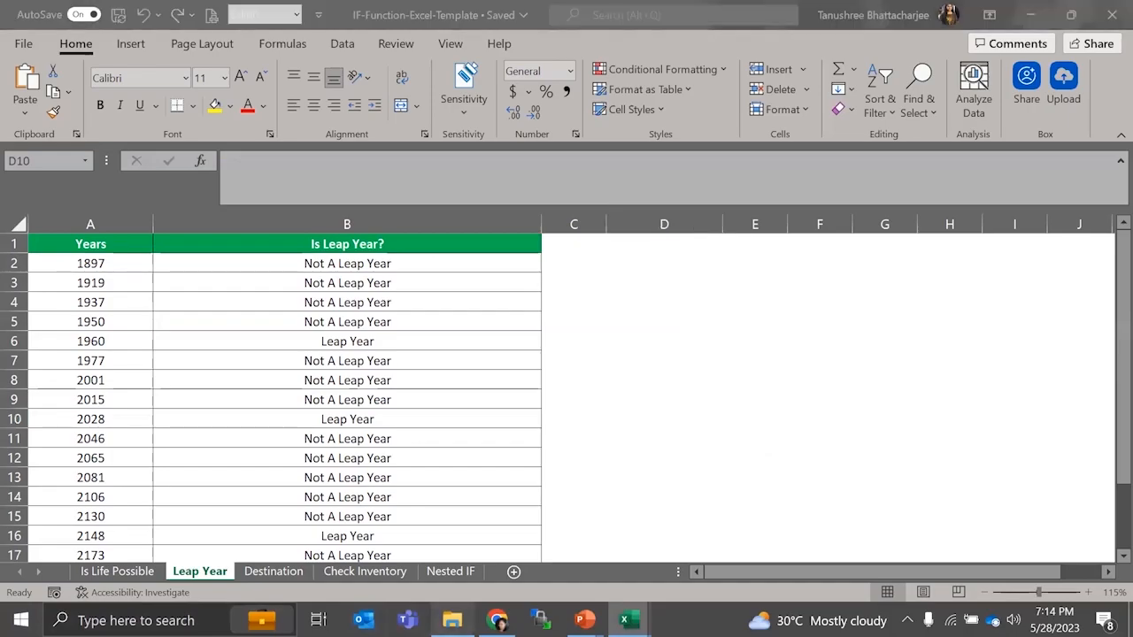
key(alt+Tab)
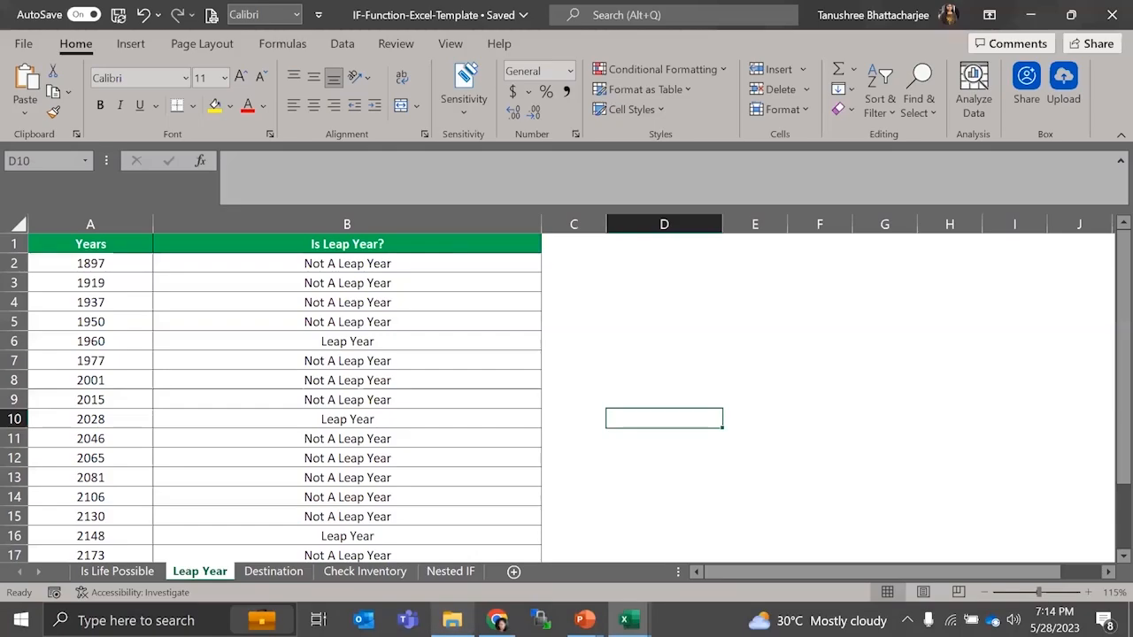
click(625, 619)
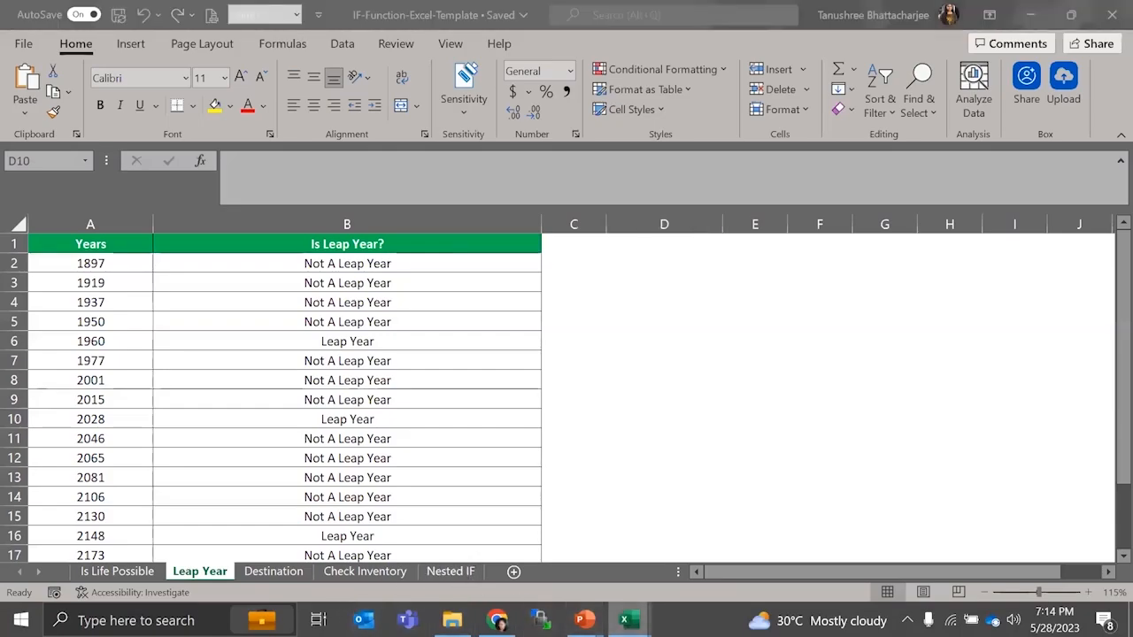
click(729, 555)
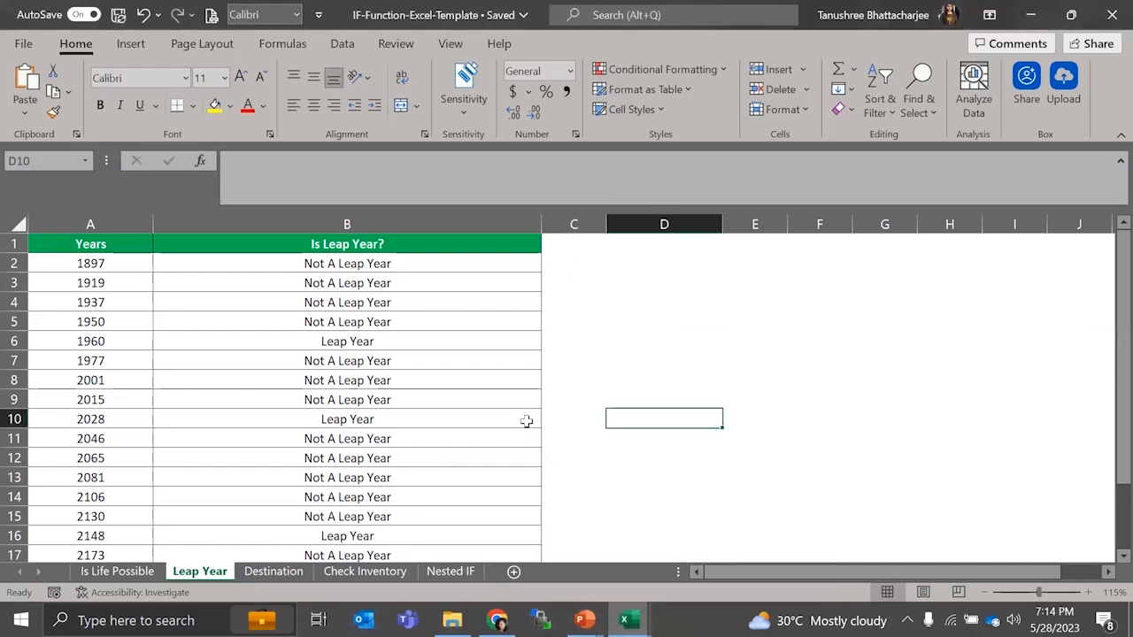
click(625, 620)
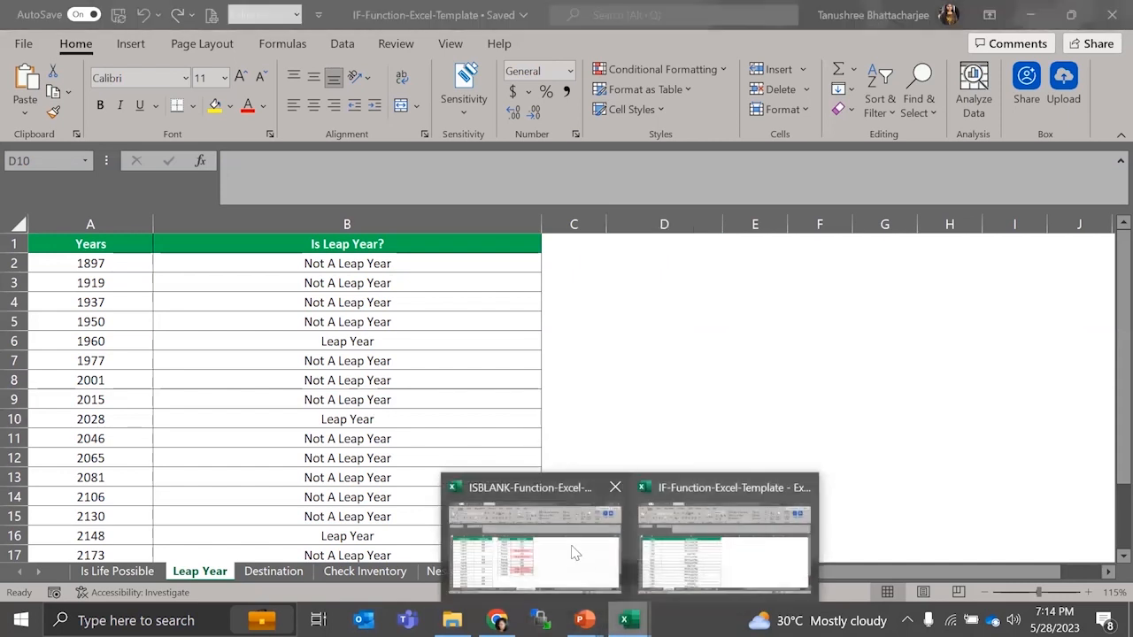
click(573, 538)
click(487, 438)
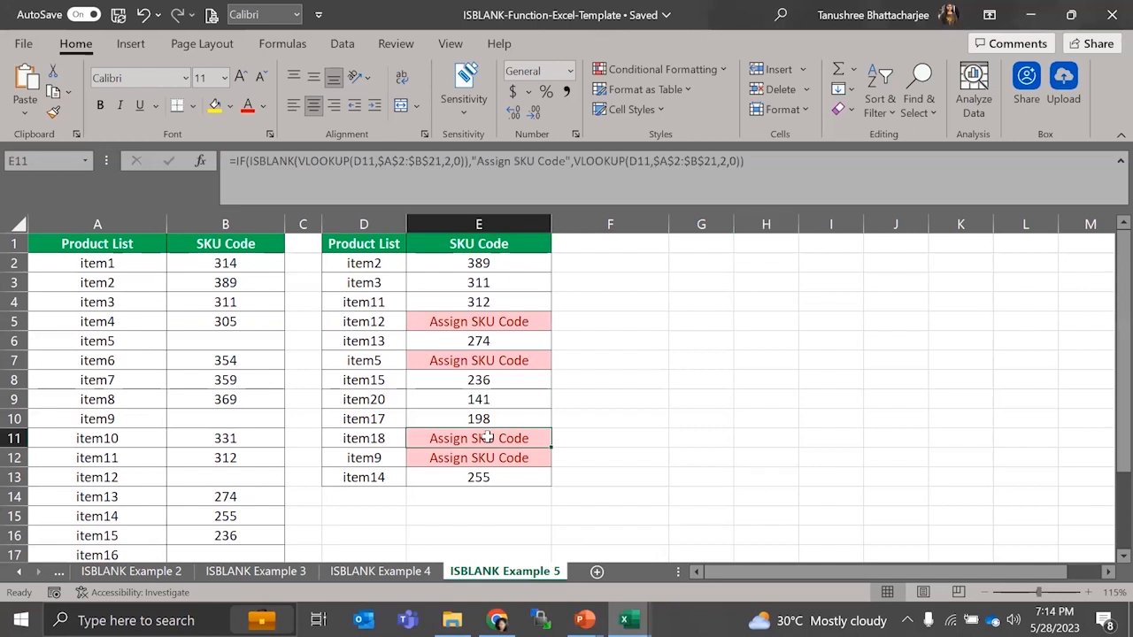
click(657, 447)
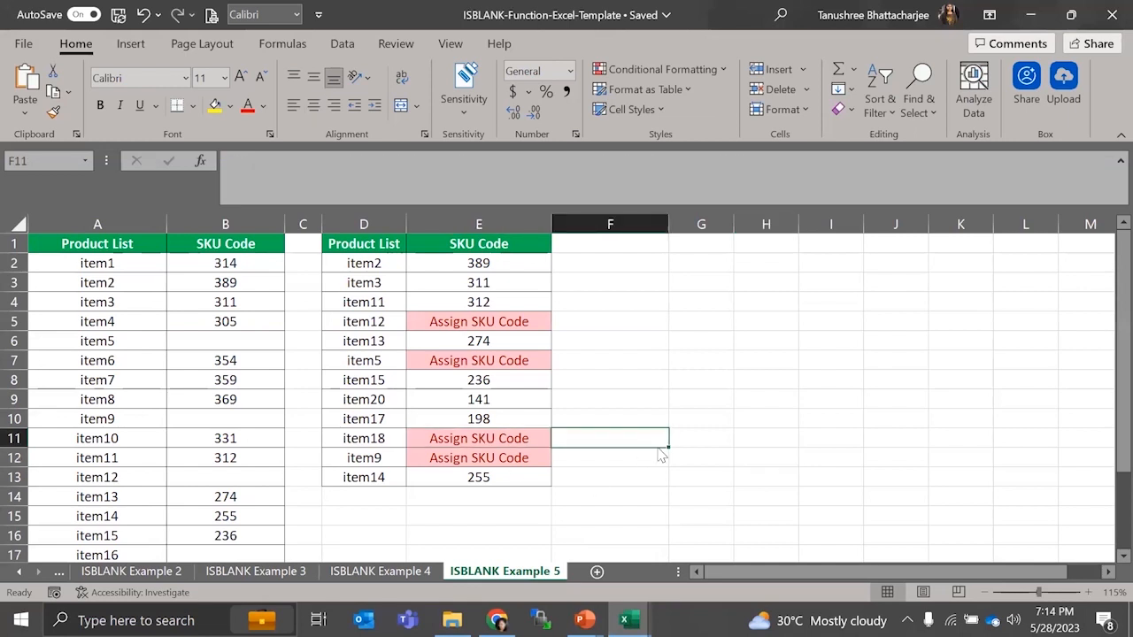
- Switch to File Explorer and open the VLOOKUP-Function-Excel-Template workbook from the Day2 folder
key(alt+Tab)
key(alt+Tab)
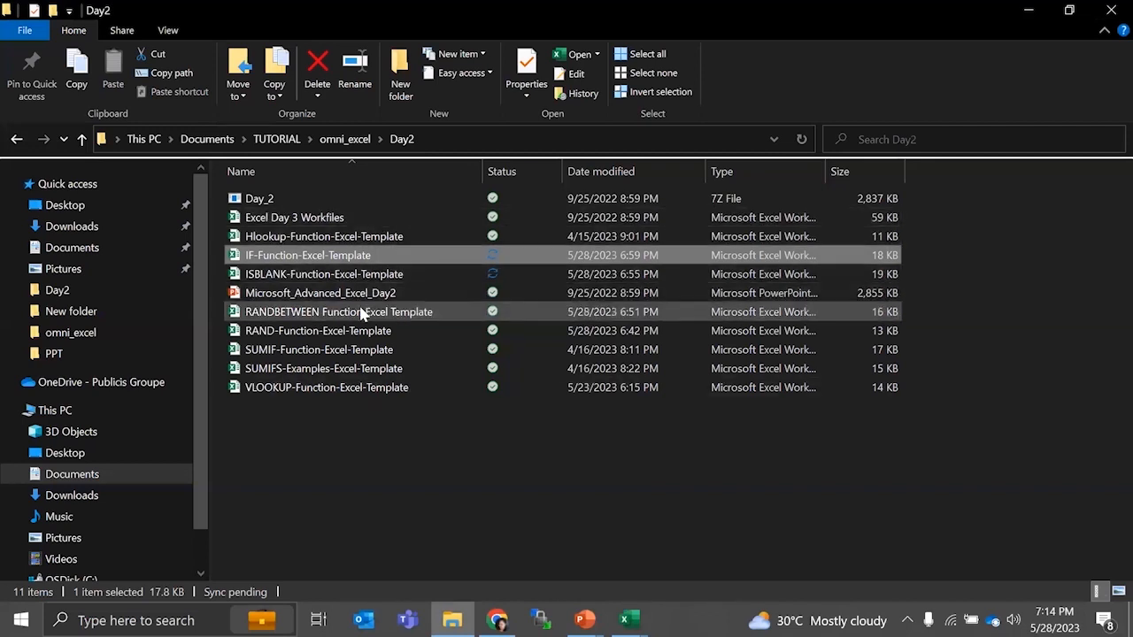
click(366, 389)
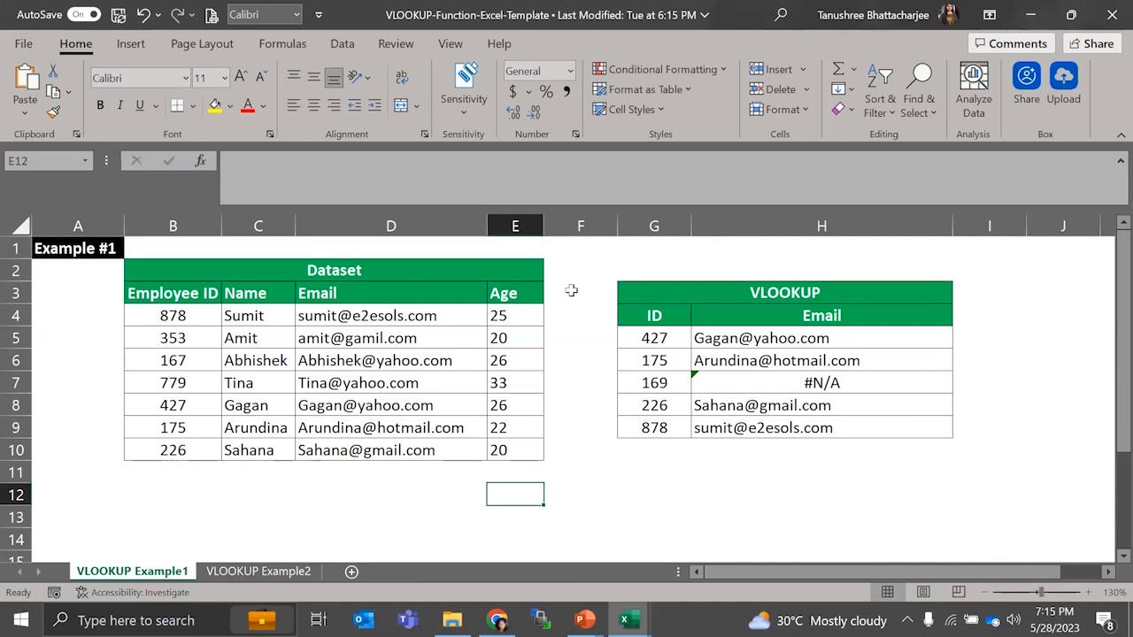
- Clear the existing email results in H5:H9 of the VLOOKUP table
click(164, 331)
drag(169, 269, 522, 451)
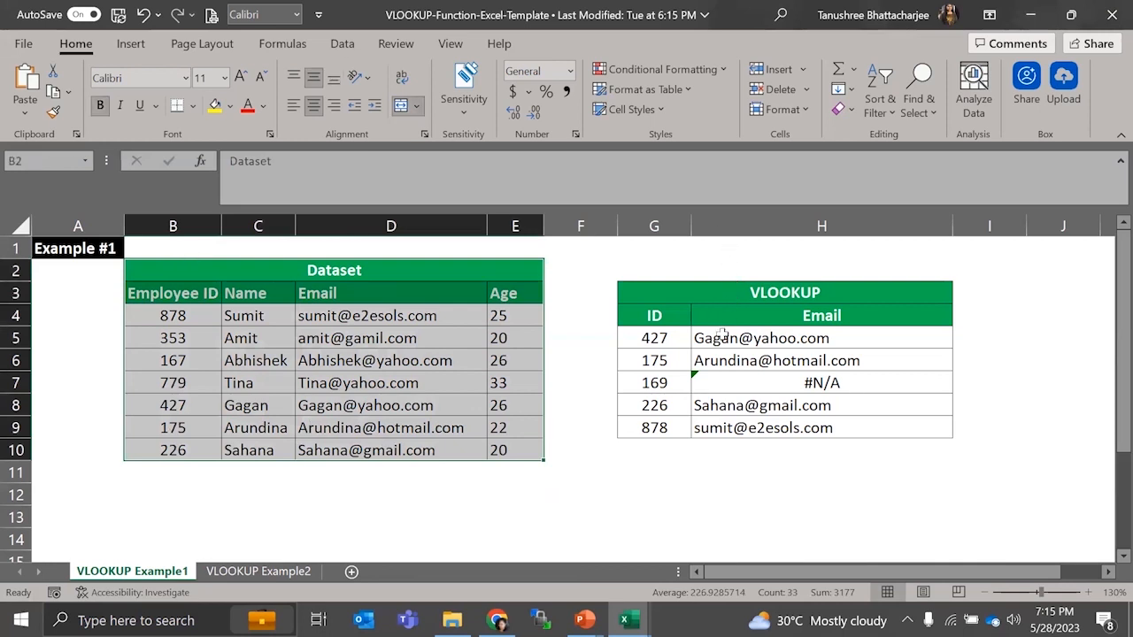
drag(714, 343, 802, 430)
key(Delete)
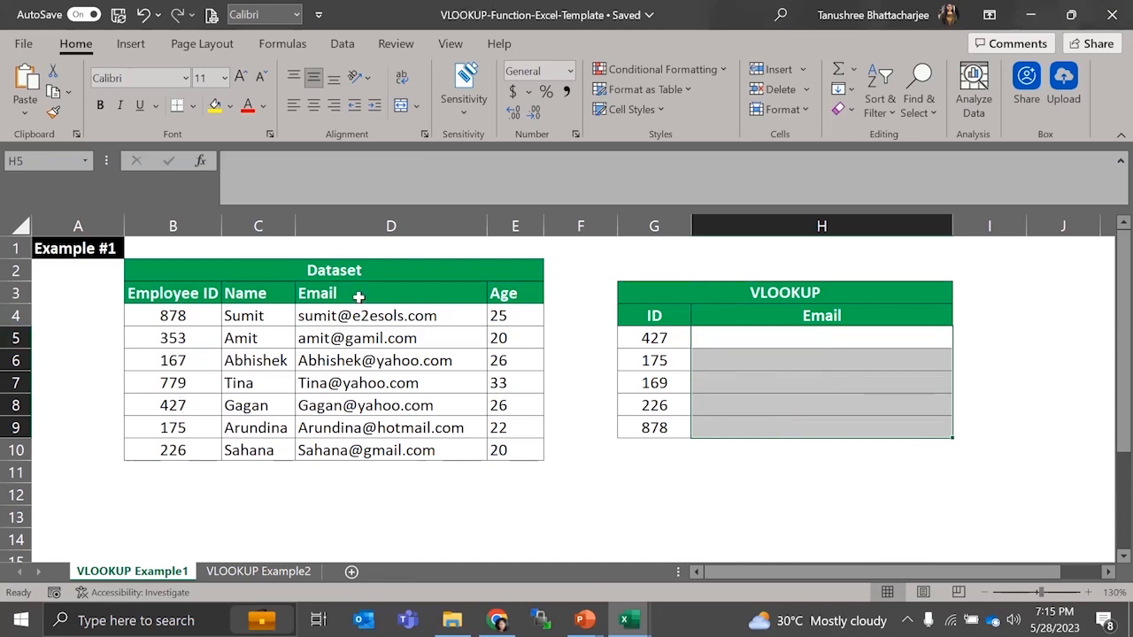
click(646, 337)
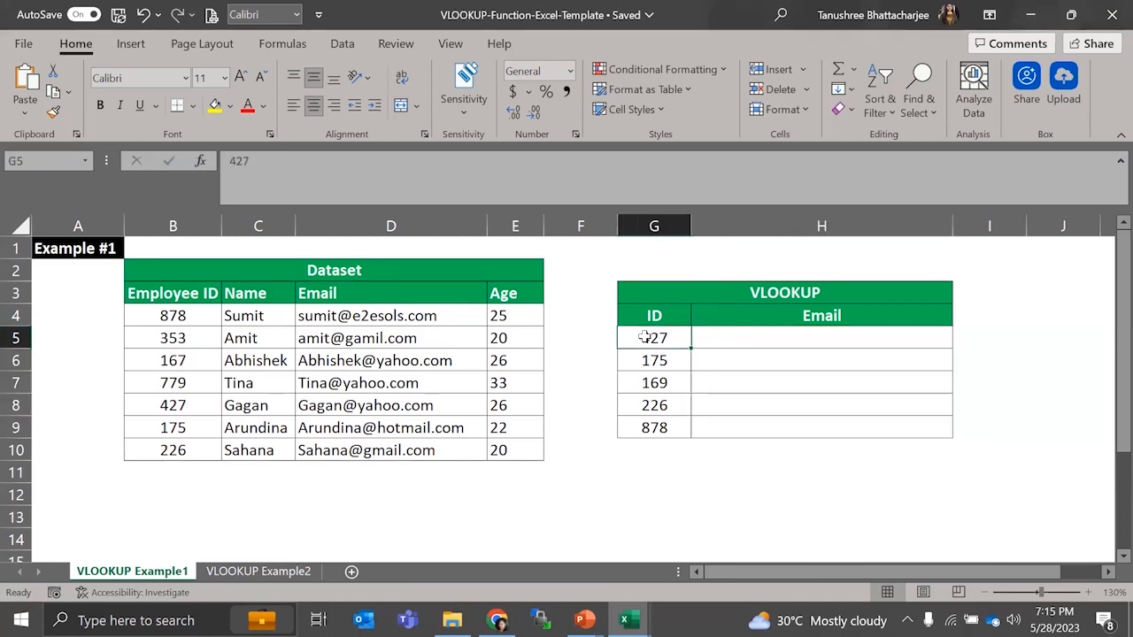
click(180, 402)
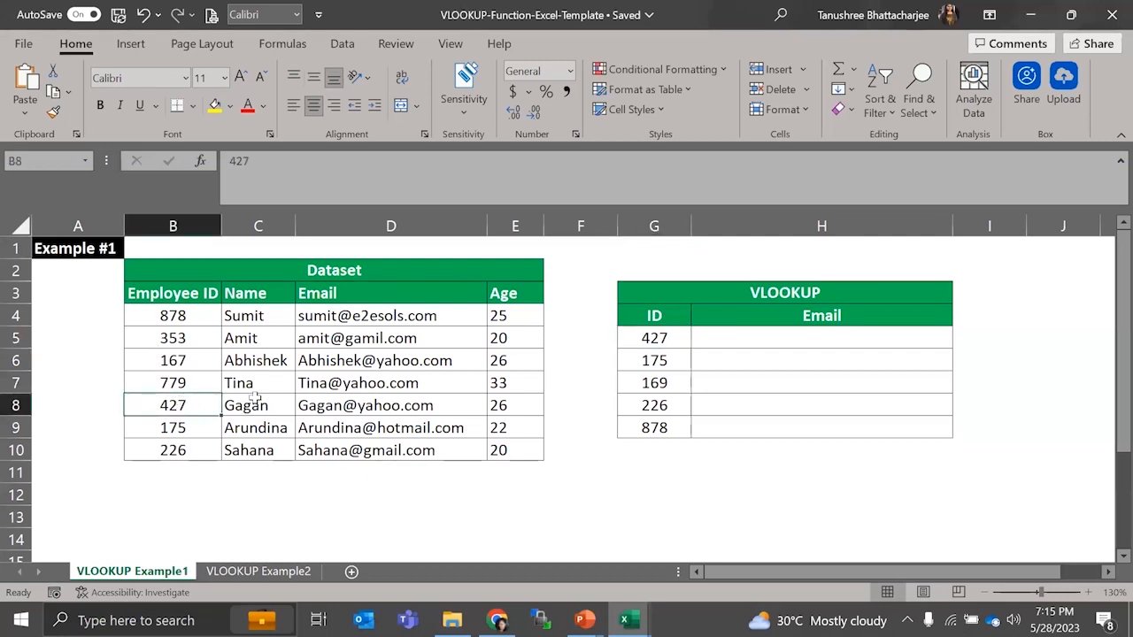
click(359, 406)
click(813, 347)
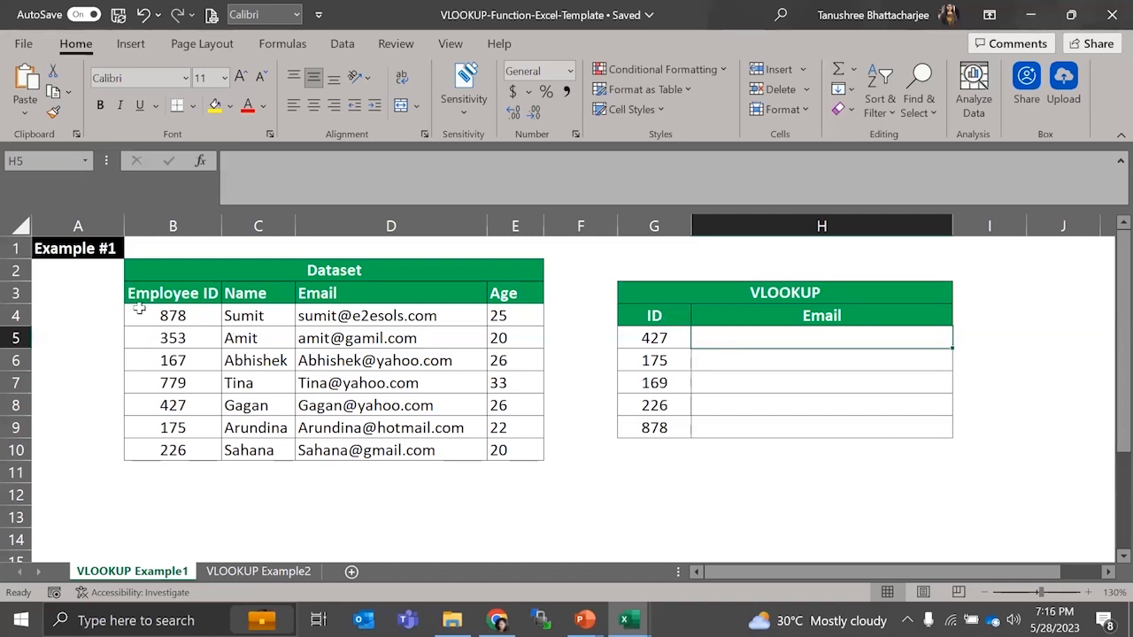
click(195, 297)
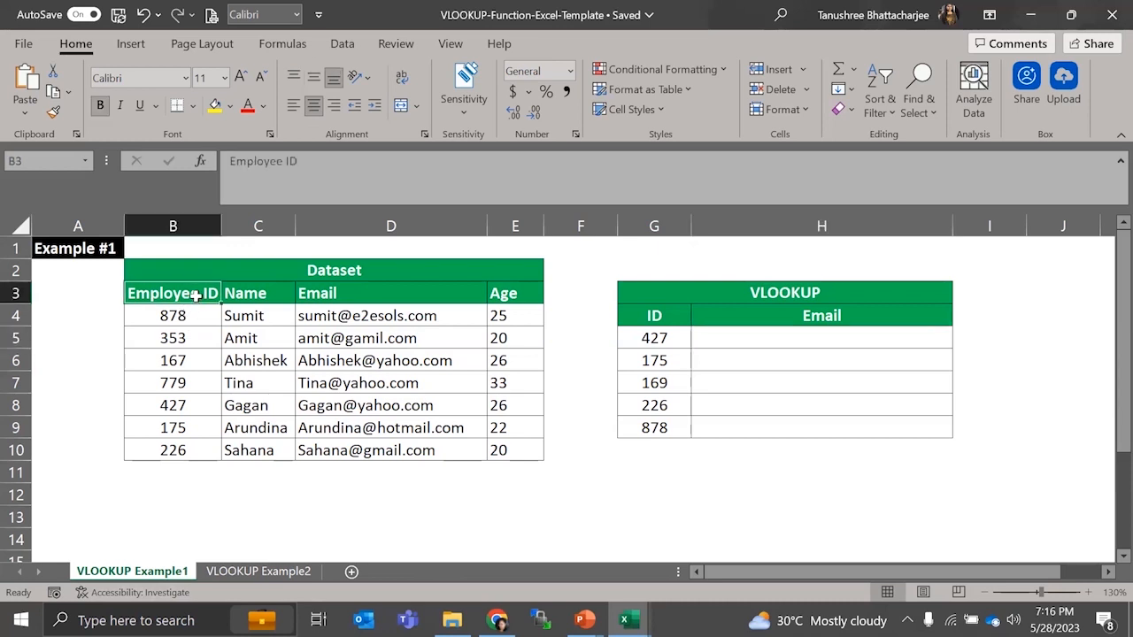
key(ctrl+shift+l)
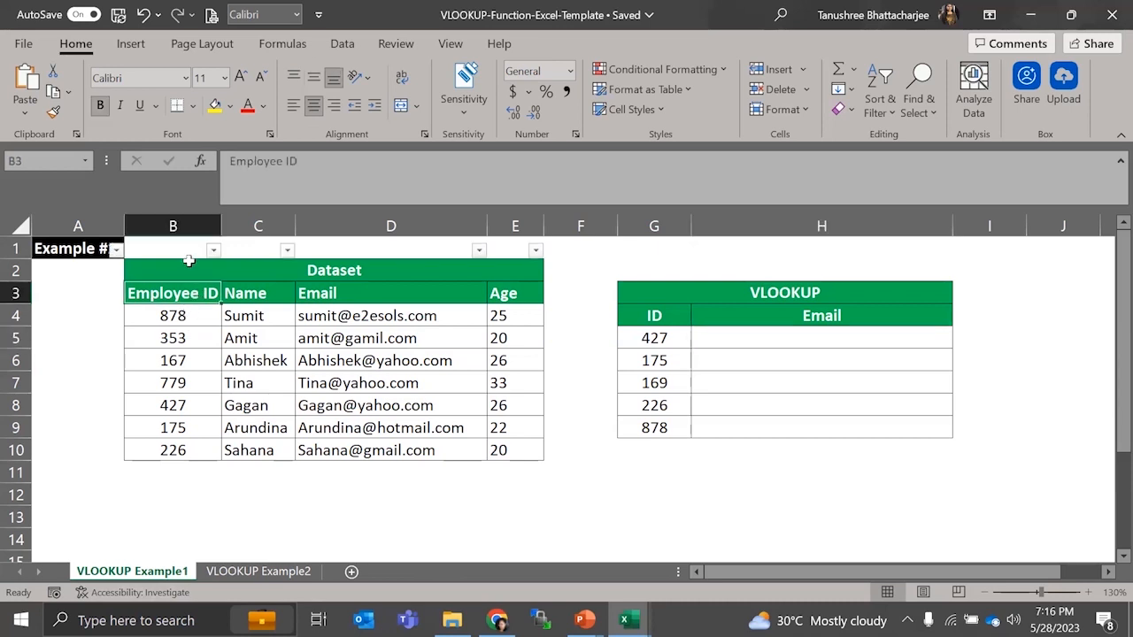
key(ctrl+shift+l)
- Add filters to the dataset headers in B3:E3 and sort the table by Employee ID from smallest to largest
drag(156, 293, 503, 288)
key(ctrl+shift+l)
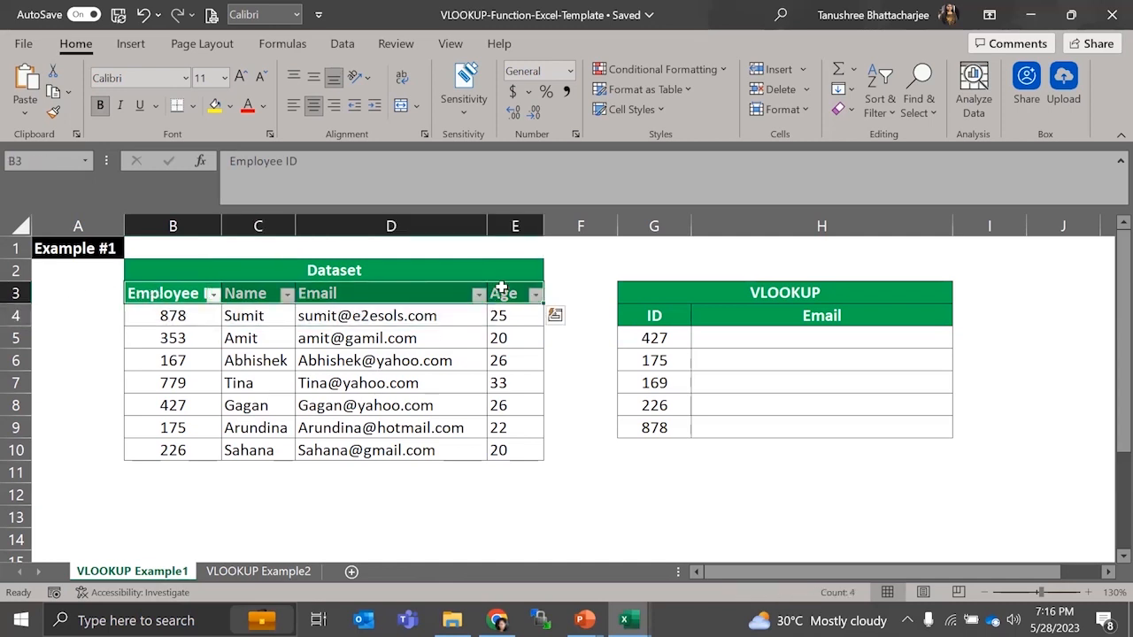
click(223, 334)
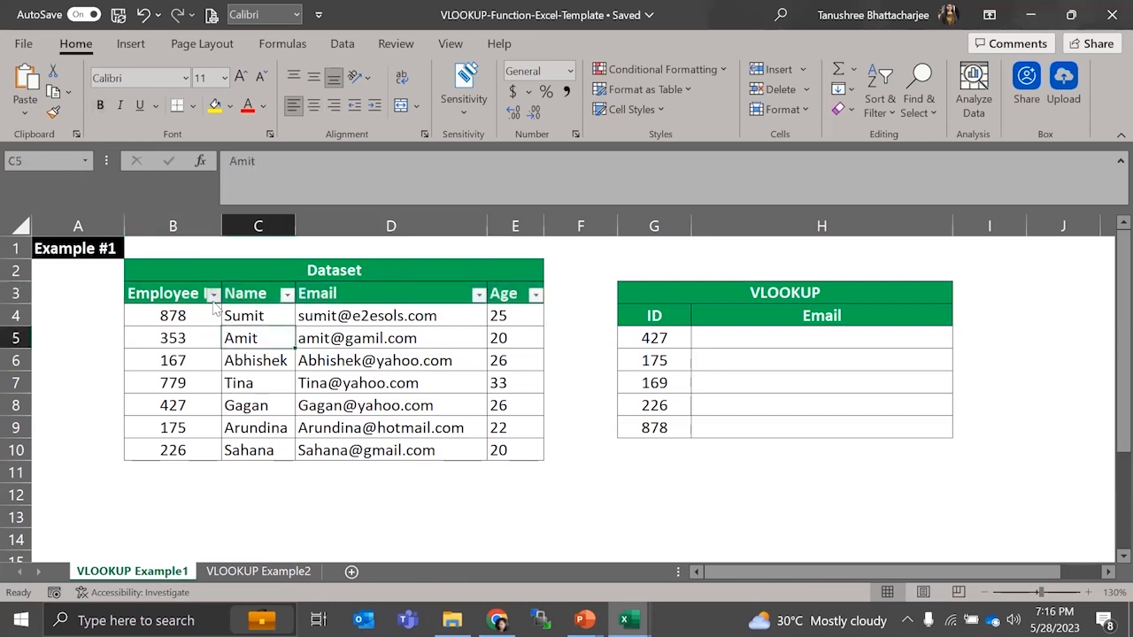
click(212, 295)
click(301, 217)
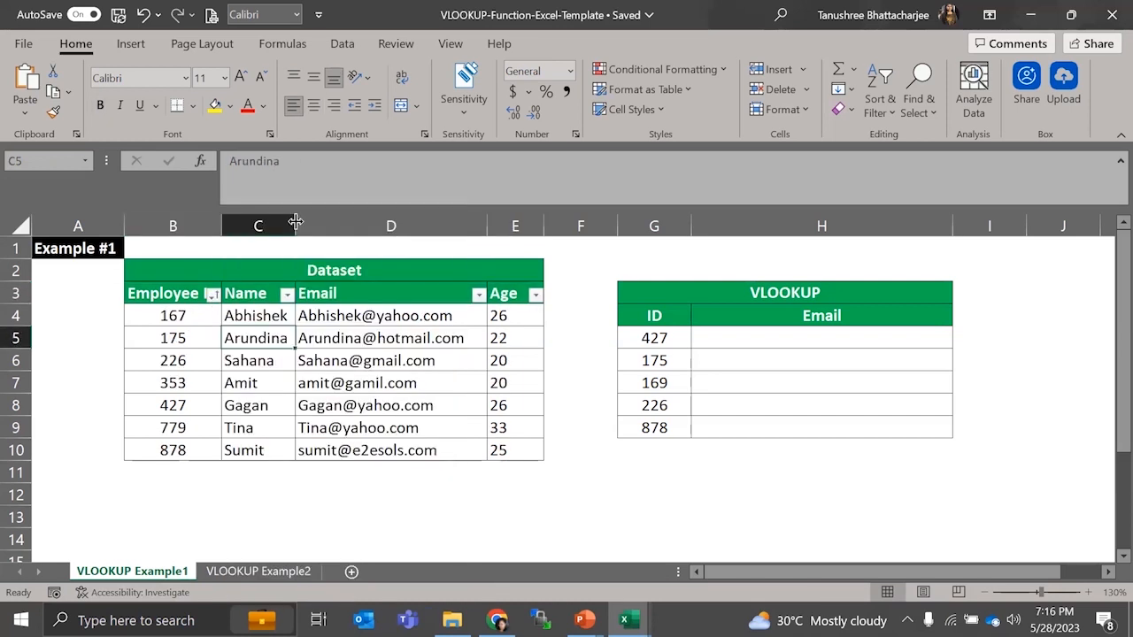
click(347, 400)
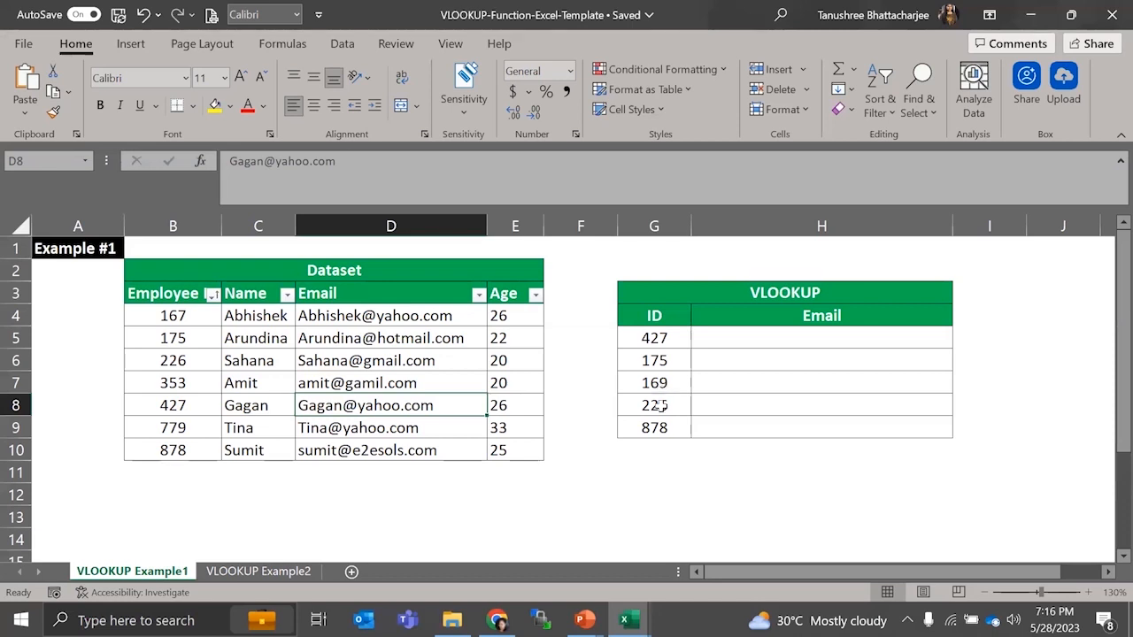
- Begin a VLOOKUP formula in H5 with G5 as the lookup value and B4:E10 as the table array
click(720, 335)
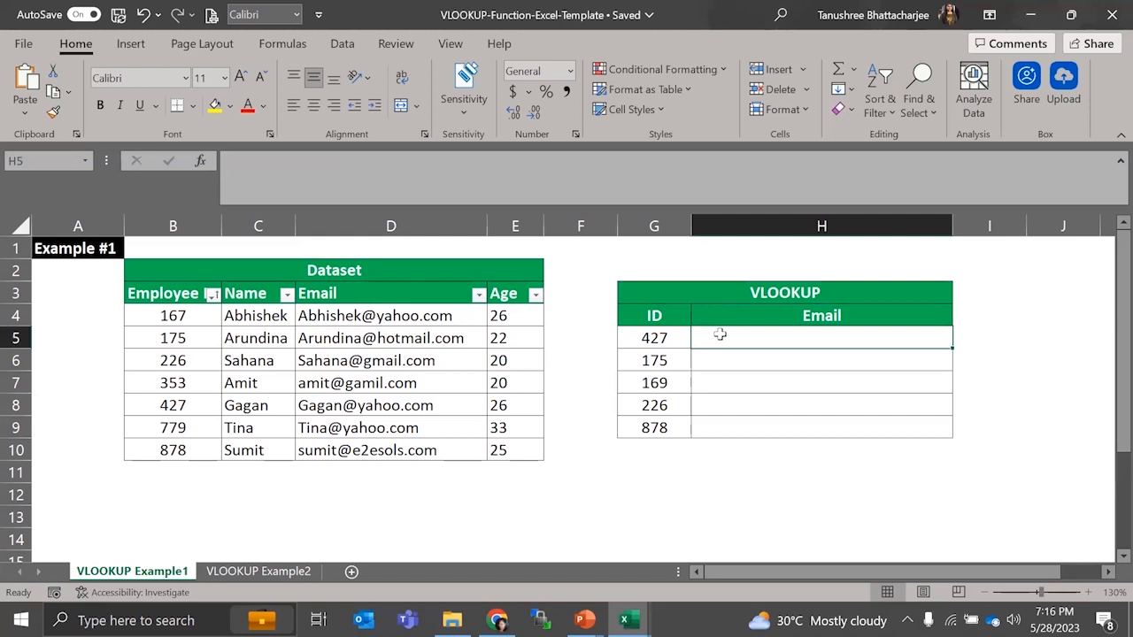
text(=)
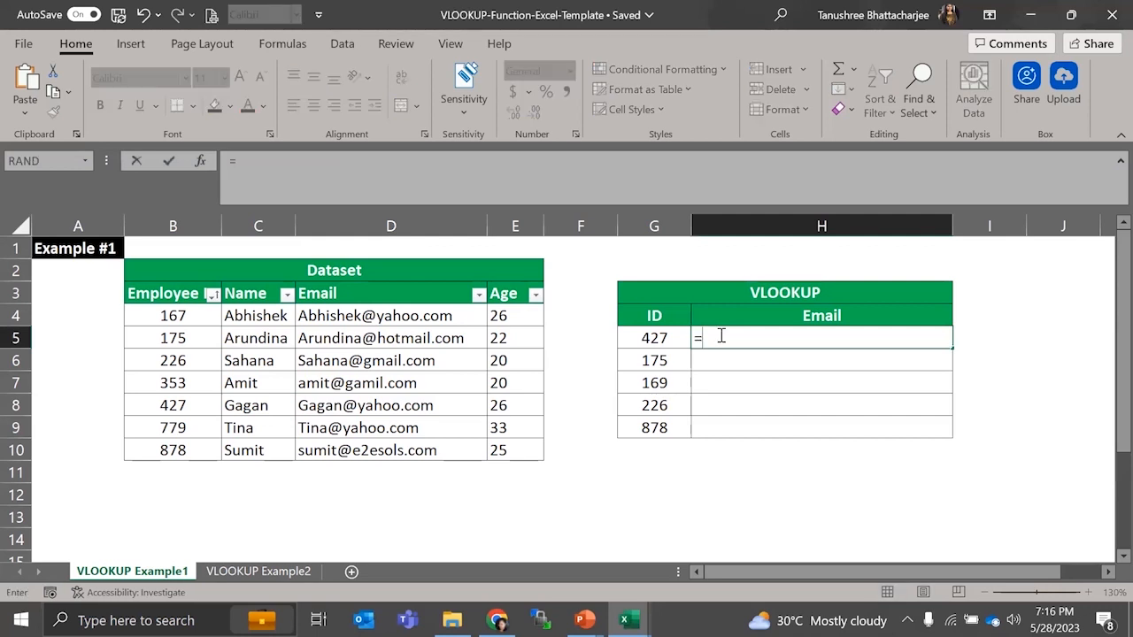
text(vl)
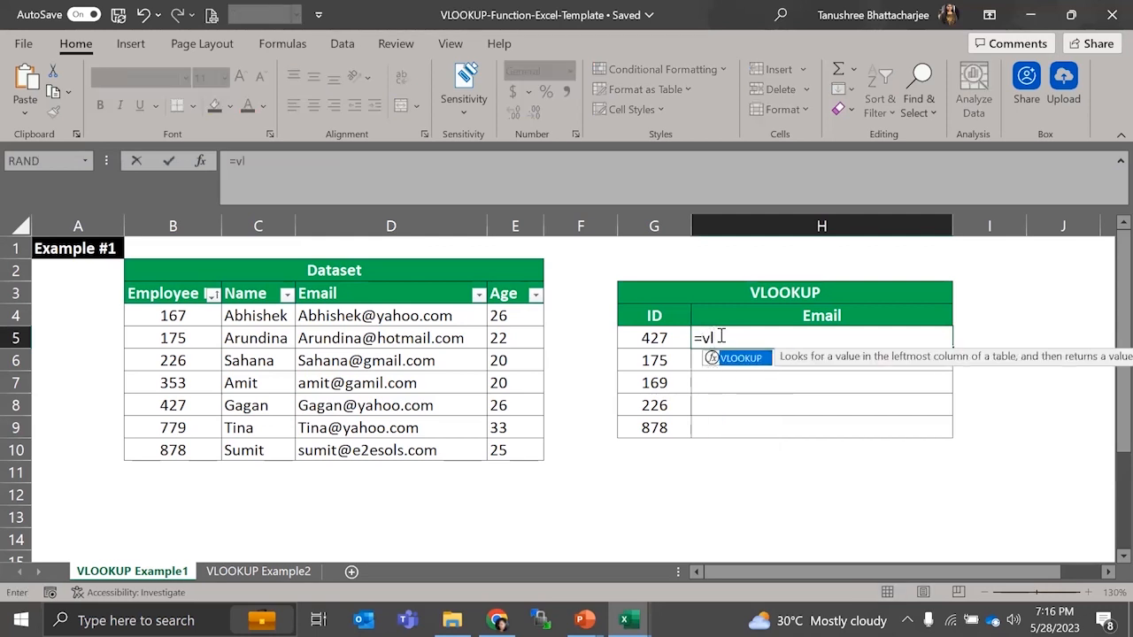
key(Tab)
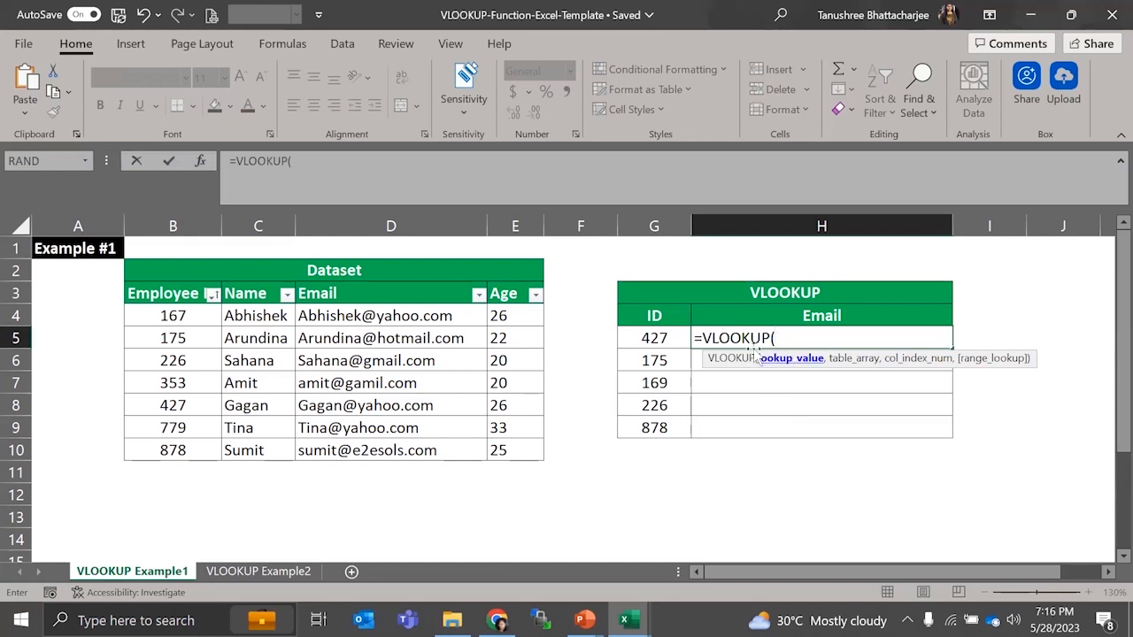
click(655, 342)
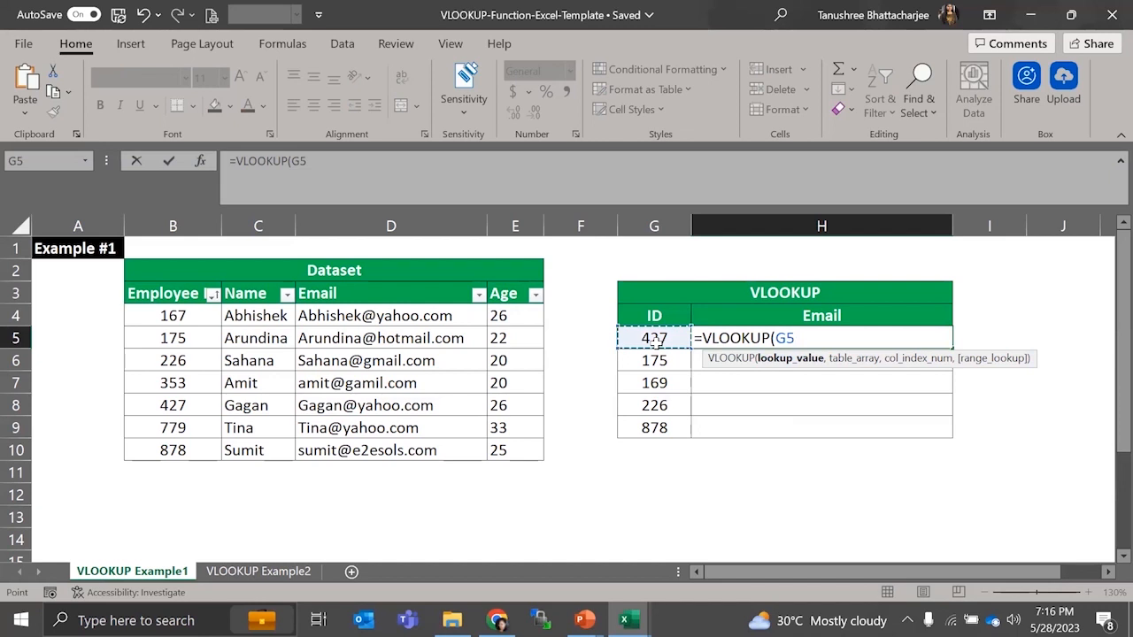
text(,)
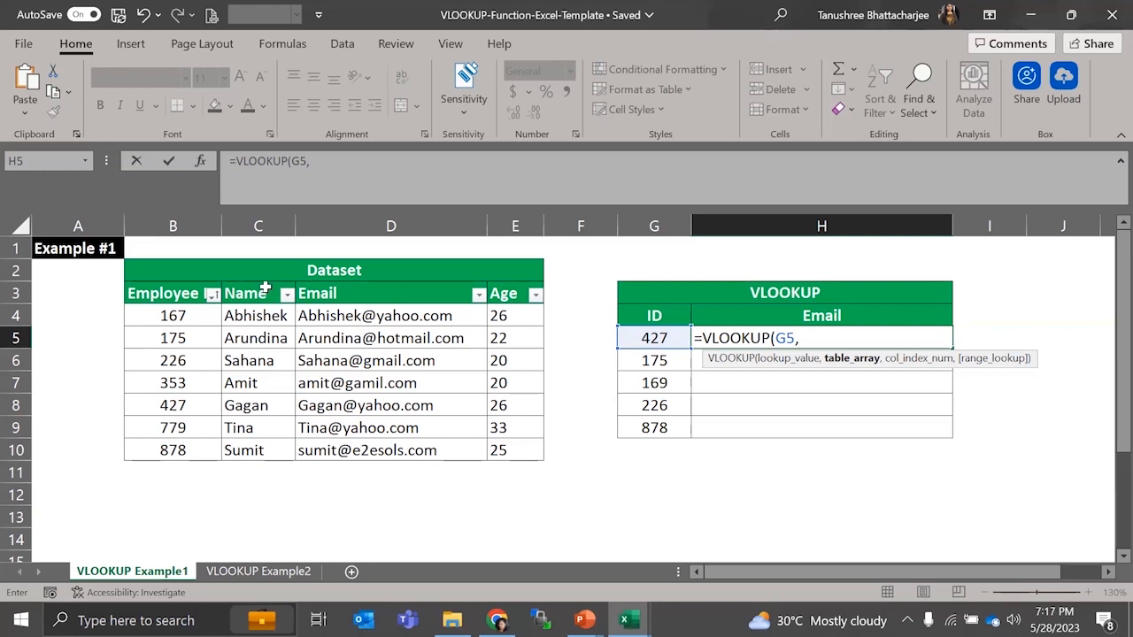
drag(248, 316, 500, 449)
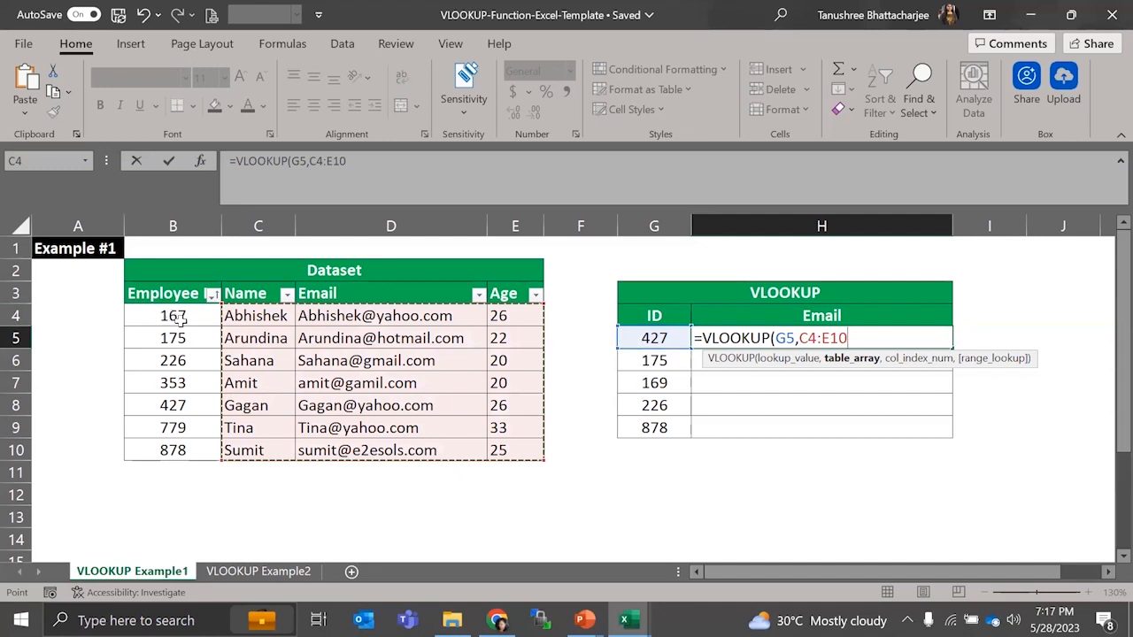
drag(179, 321, 498, 442)
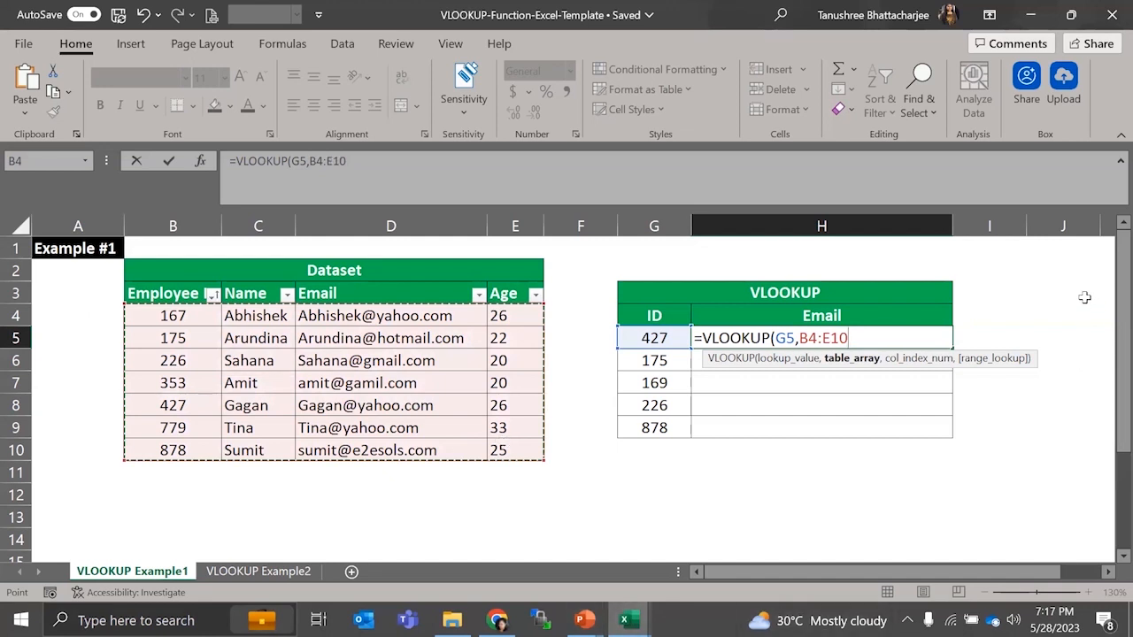
text(,)
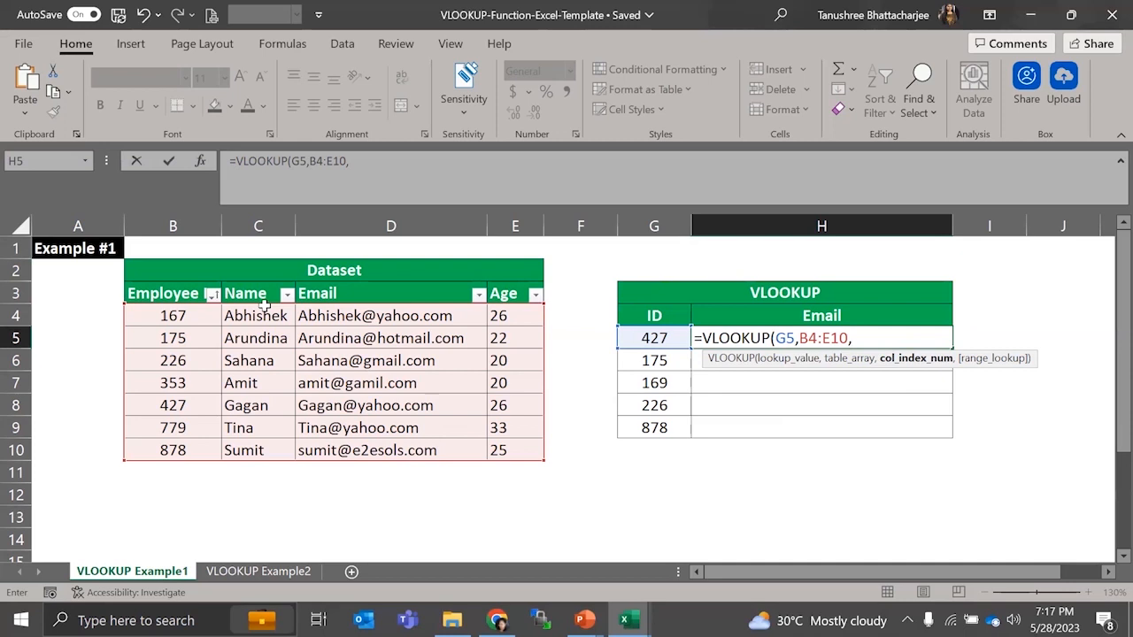
- Complete the VLOOKUP formula in H5 with column index 3 and FALSE for an exact match
scroll(498, 8, down, 3)
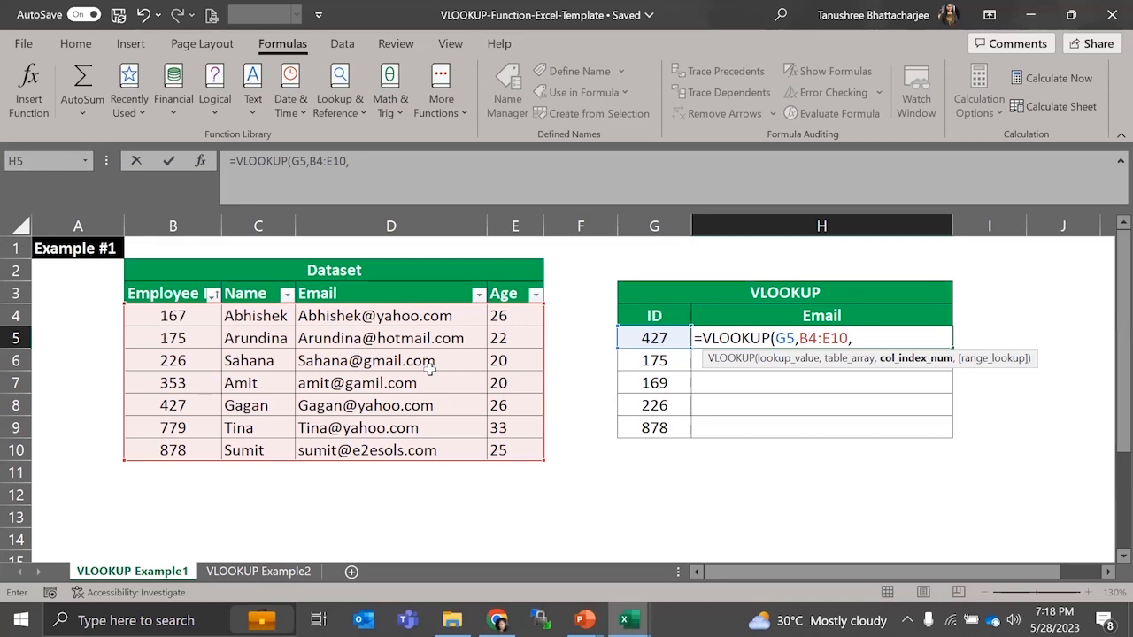
text(3,)
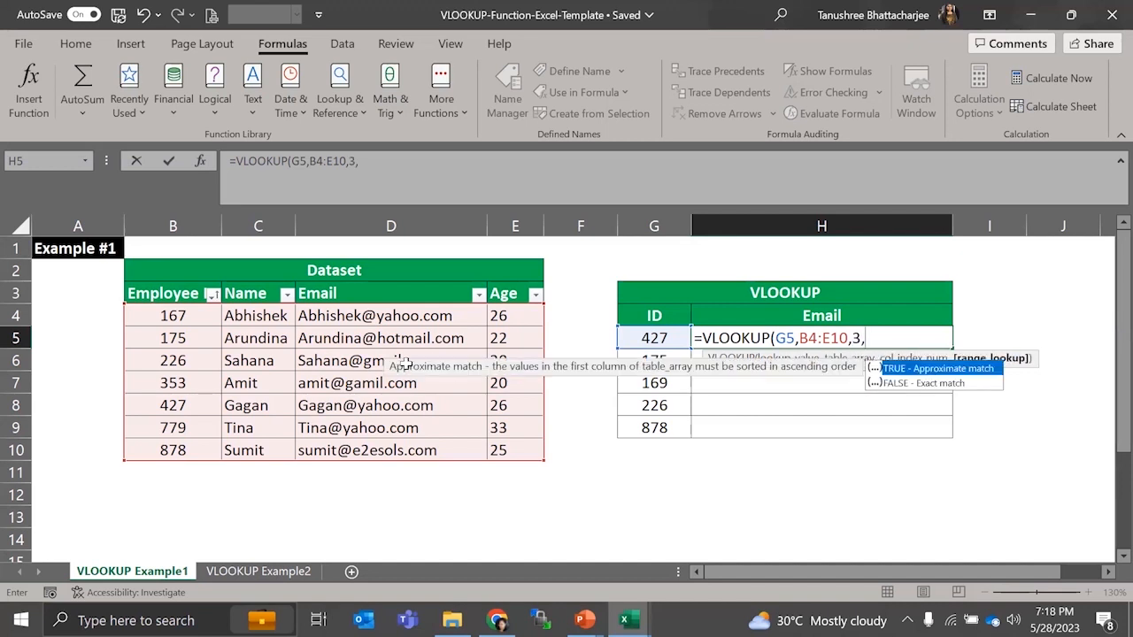
key(Down)
key(Tab)
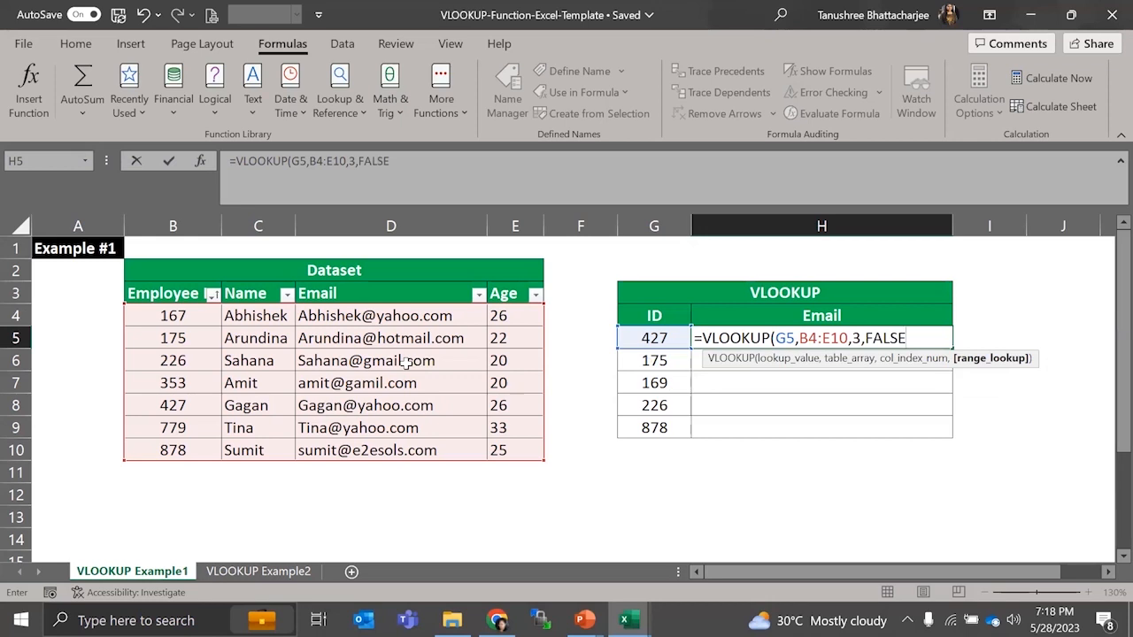
text())
key(Return)
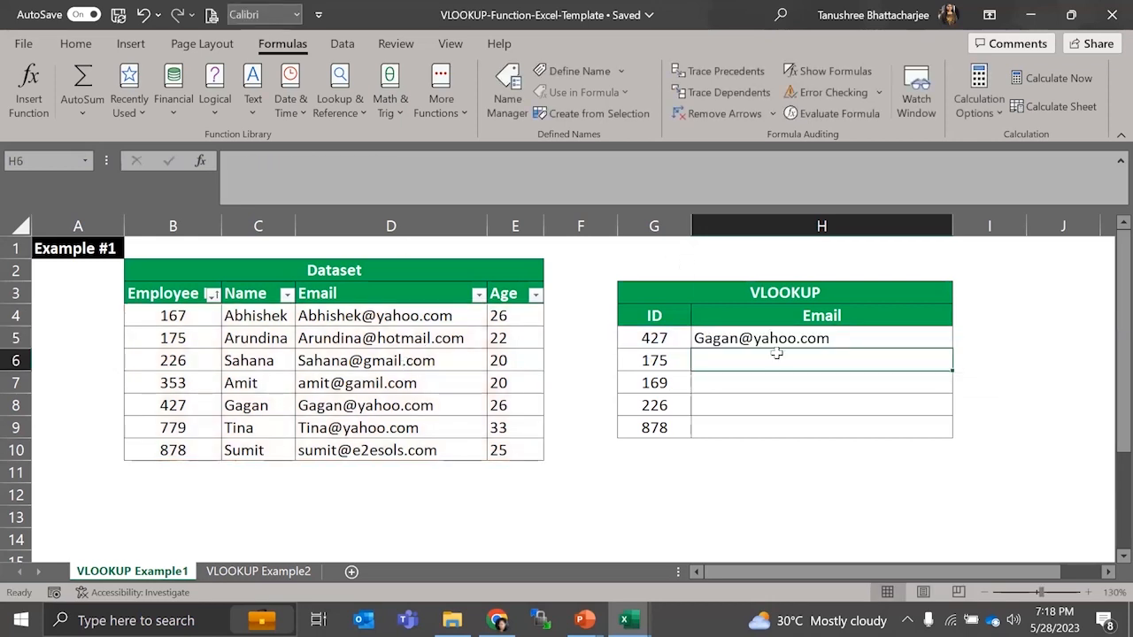
- Fill the VLOOKUP formula from H5 down to H9 for the remaining IDs
click(810, 340)
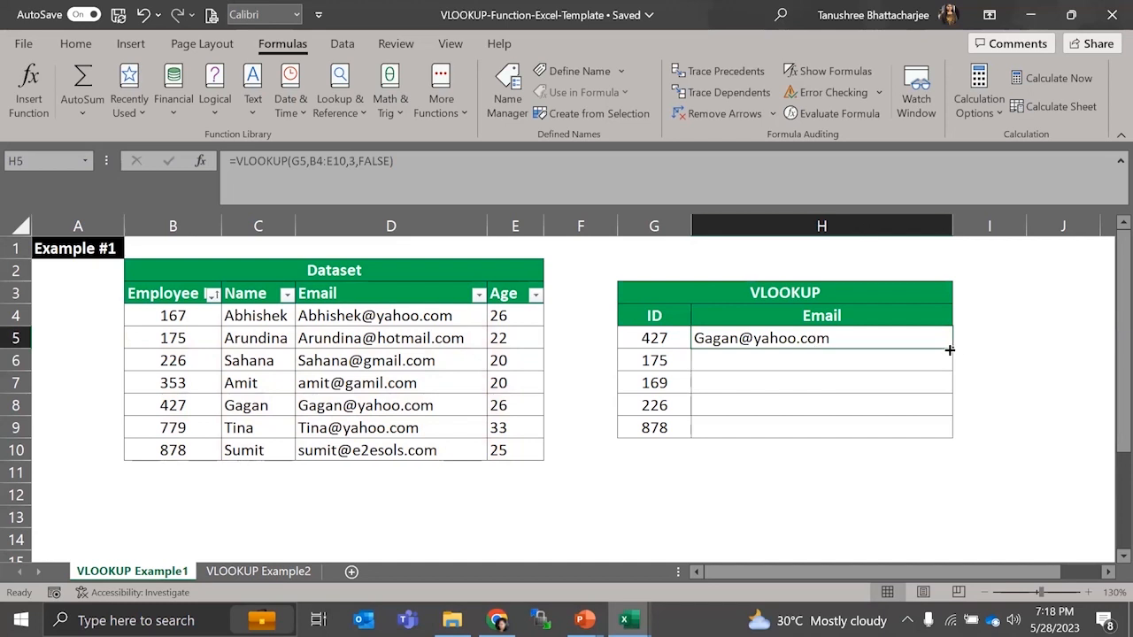
drag(949, 349, 965, 436)
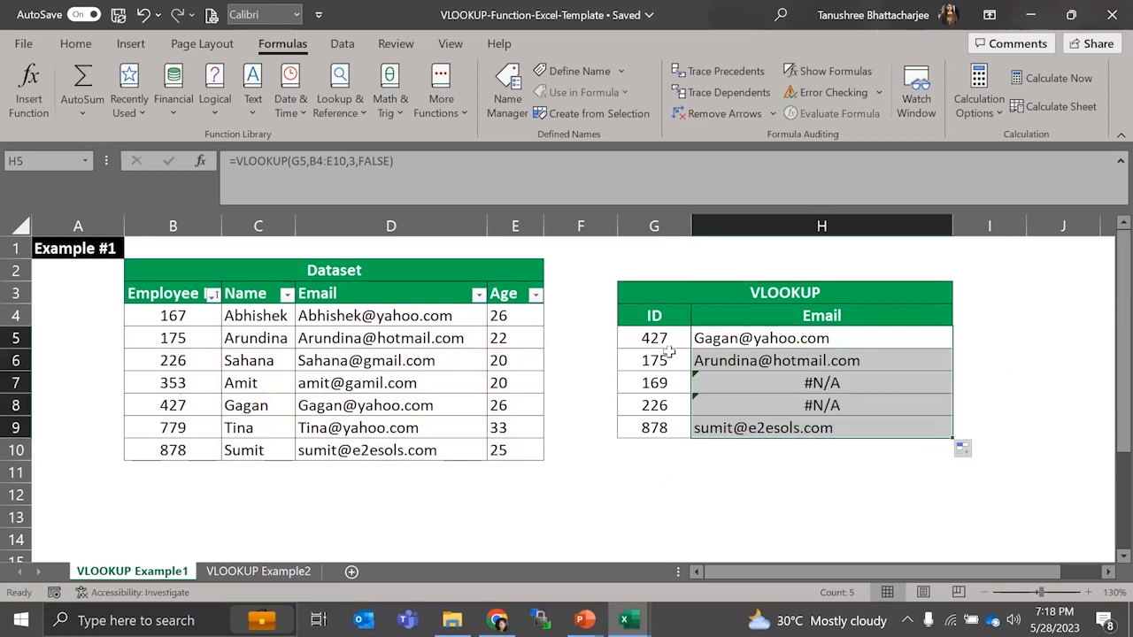
click(738, 338)
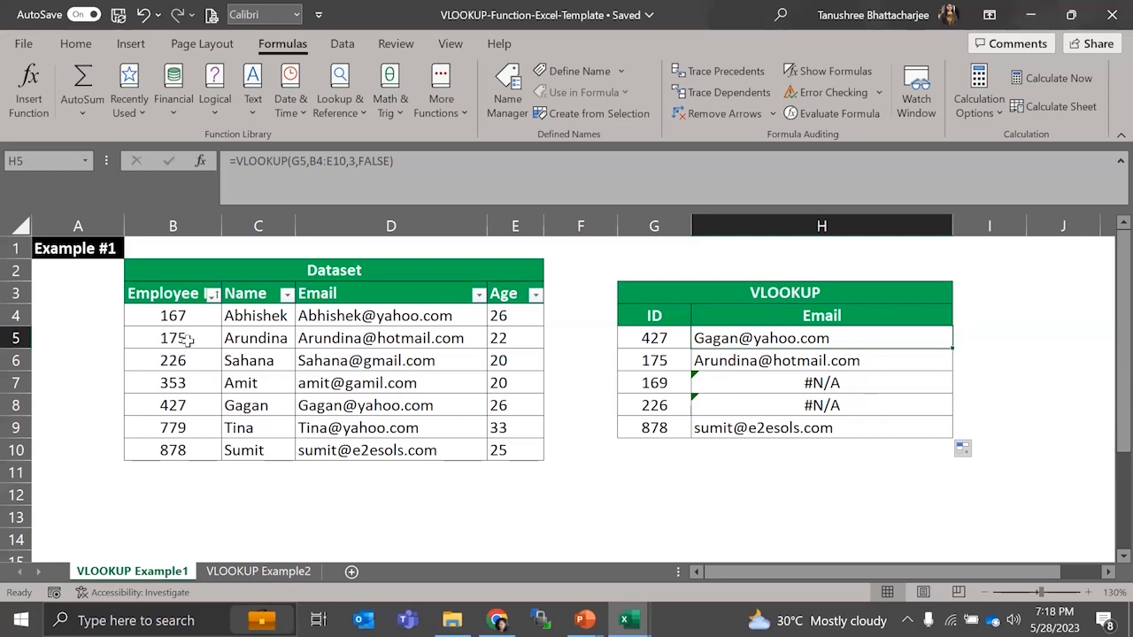
- Compare the lookup IDs in G7 and G8 with the dataset and examine the table ranges in the H5 and H6 formulas
click(639, 382)
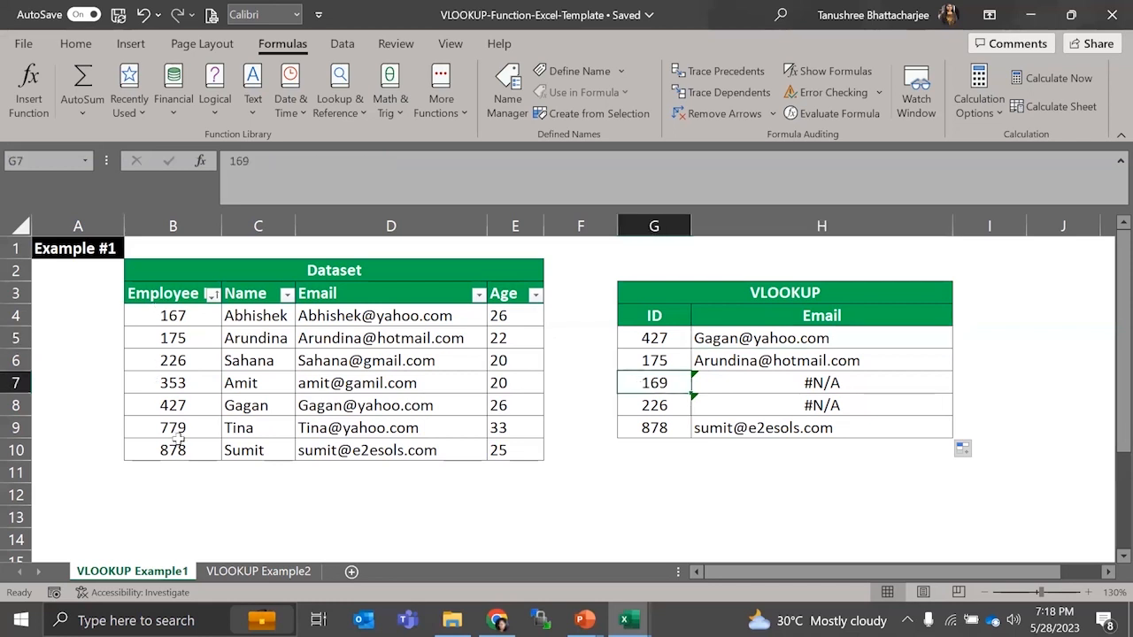
click(633, 404)
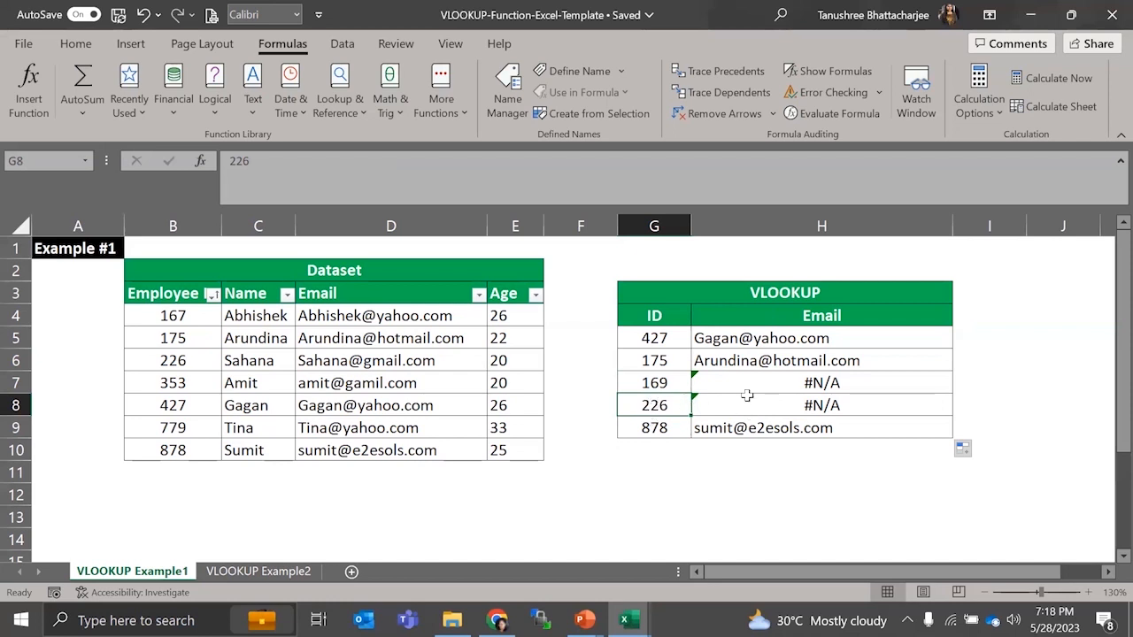
click(719, 342)
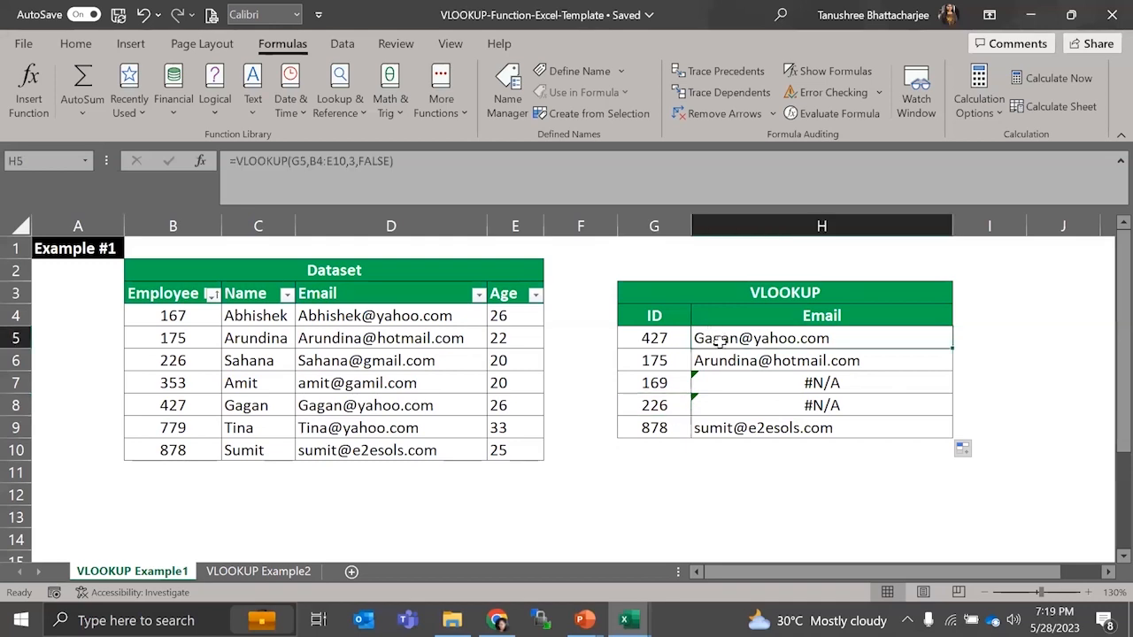
double_click(718, 341)
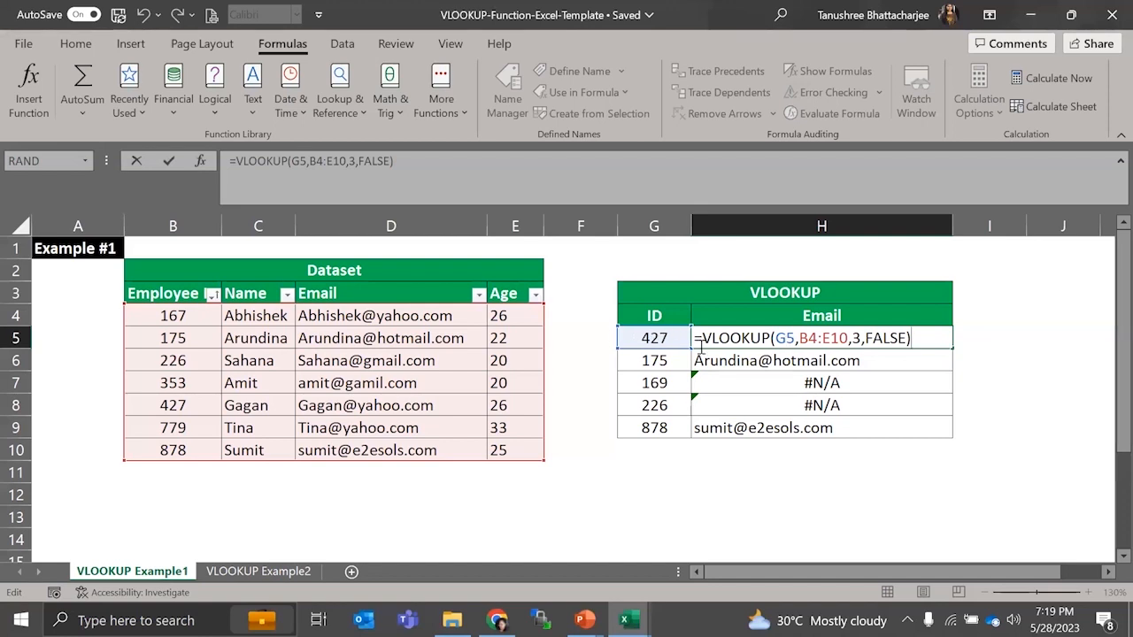
key(Return)
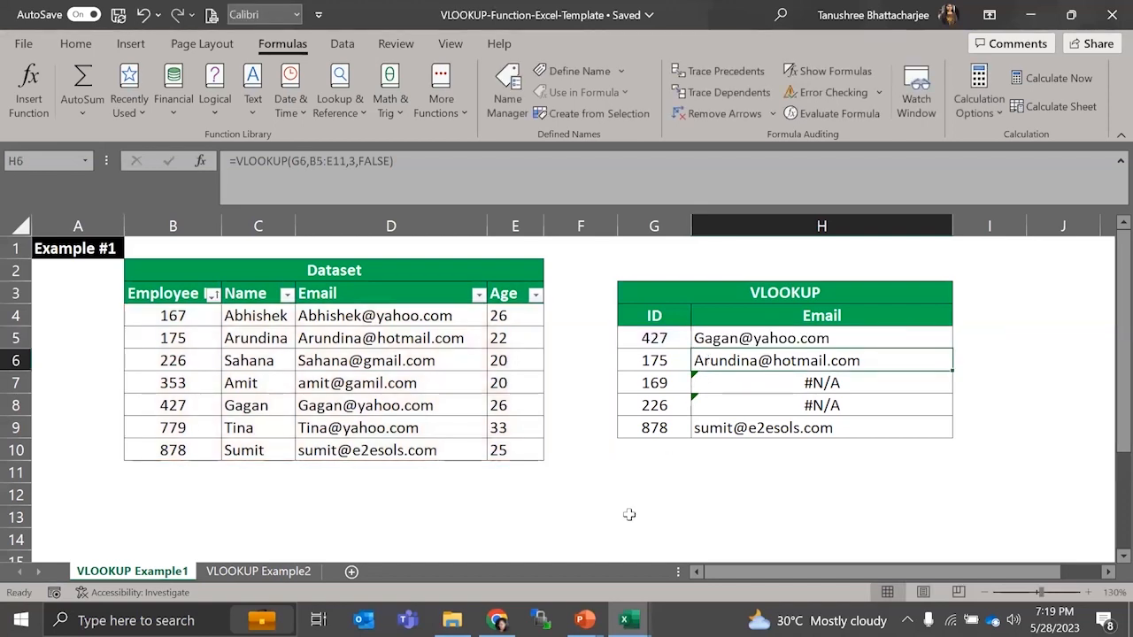
double_click(733, 371)
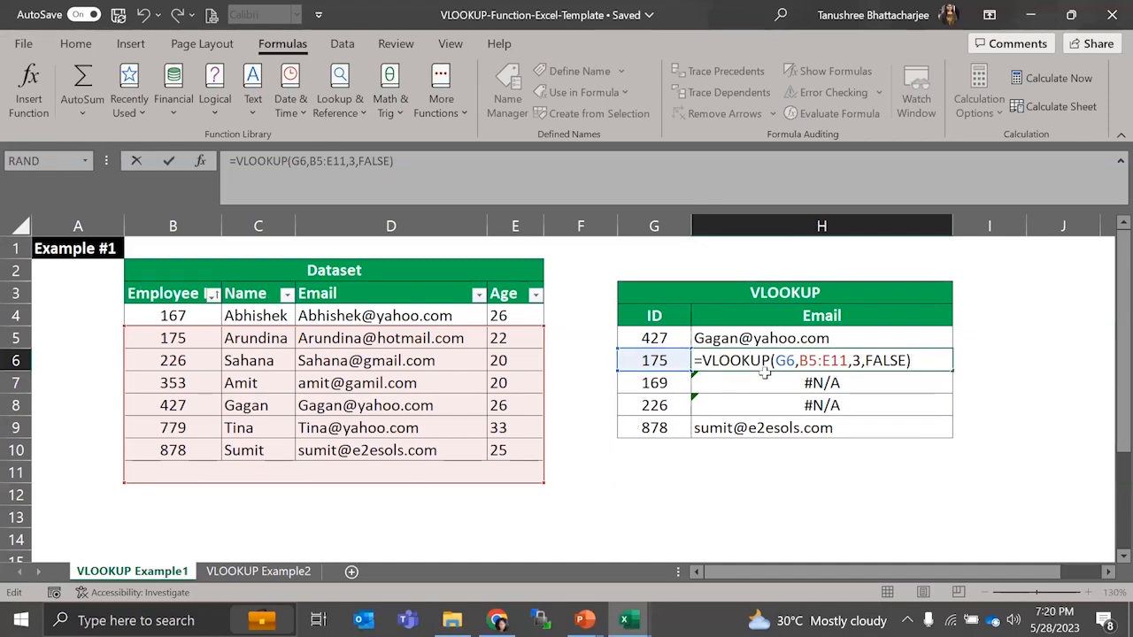
key(Return)
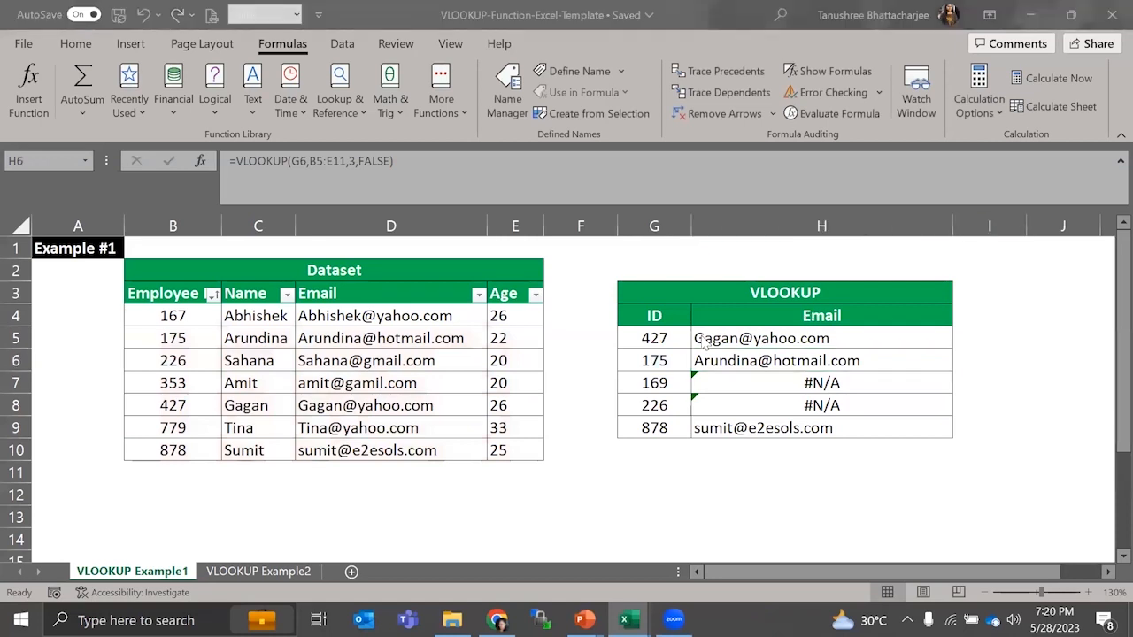
double_click(882, 360)
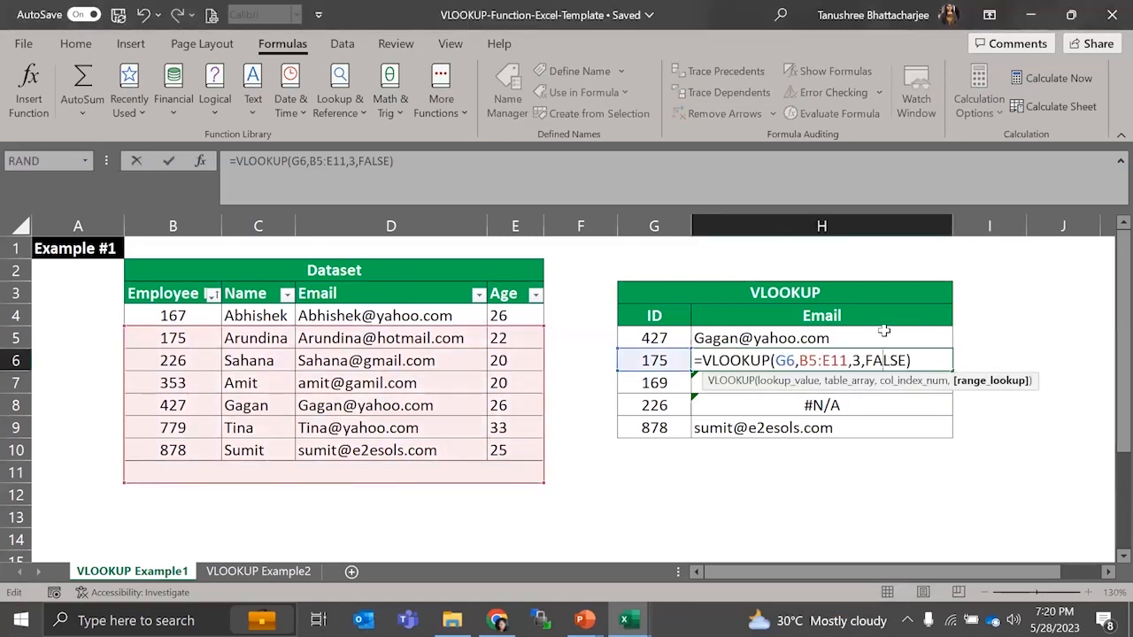
- Make the table array in the H5 VLOOKUP formula absolute as $B$4:$E$10
click(883, 330)
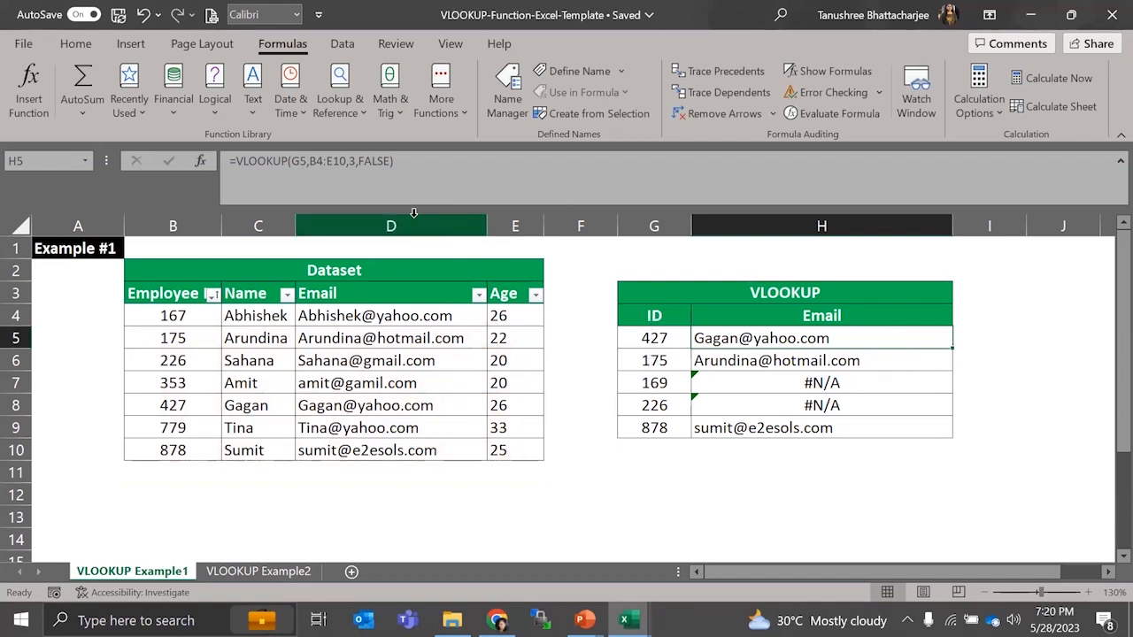
click(319, 161)
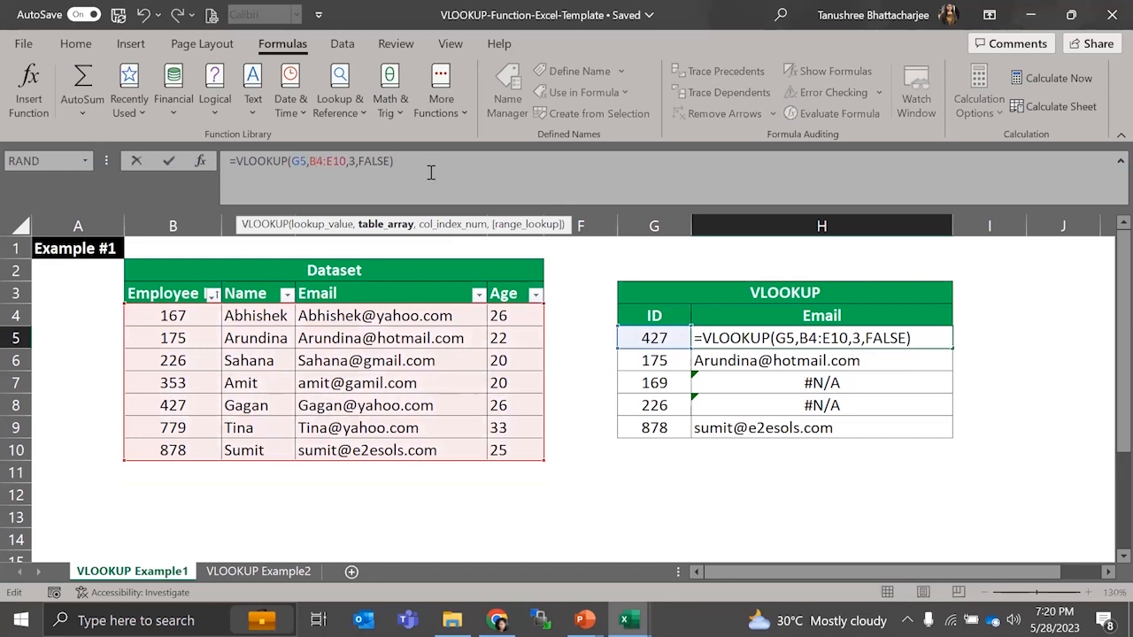
key(XF86MonBrightnessUp)
key(F4)
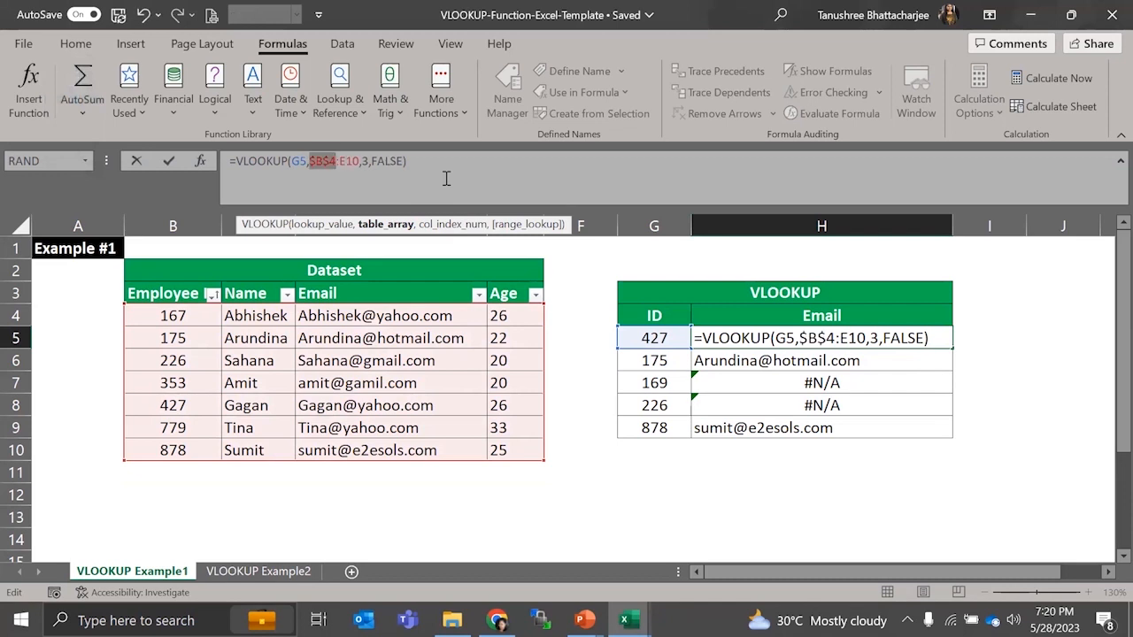
click(351, 160)
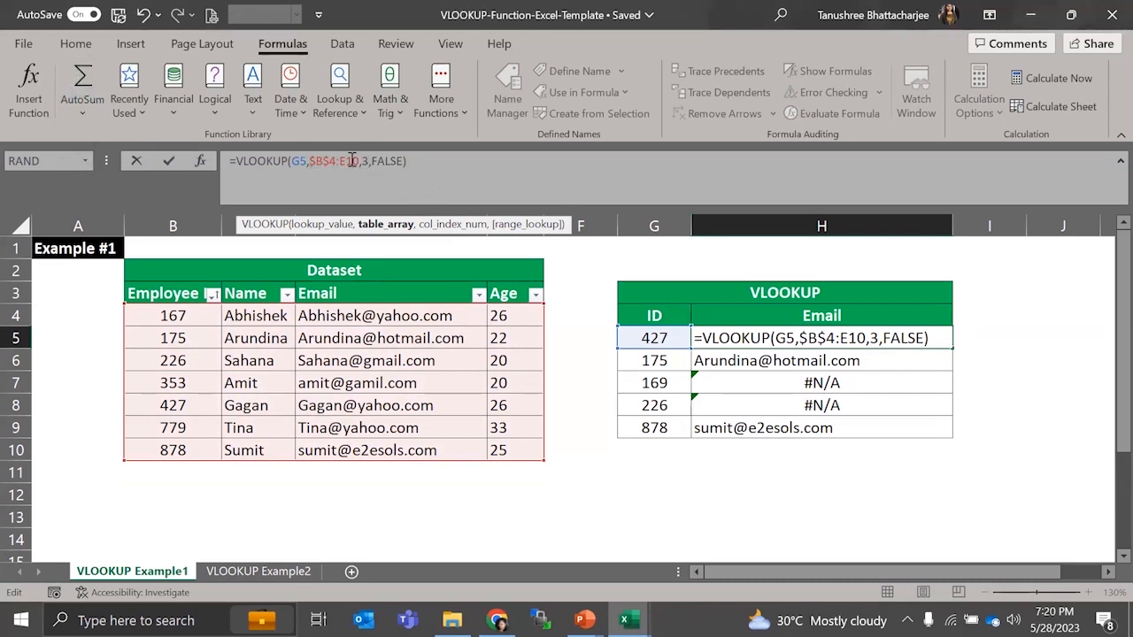
key(F4)
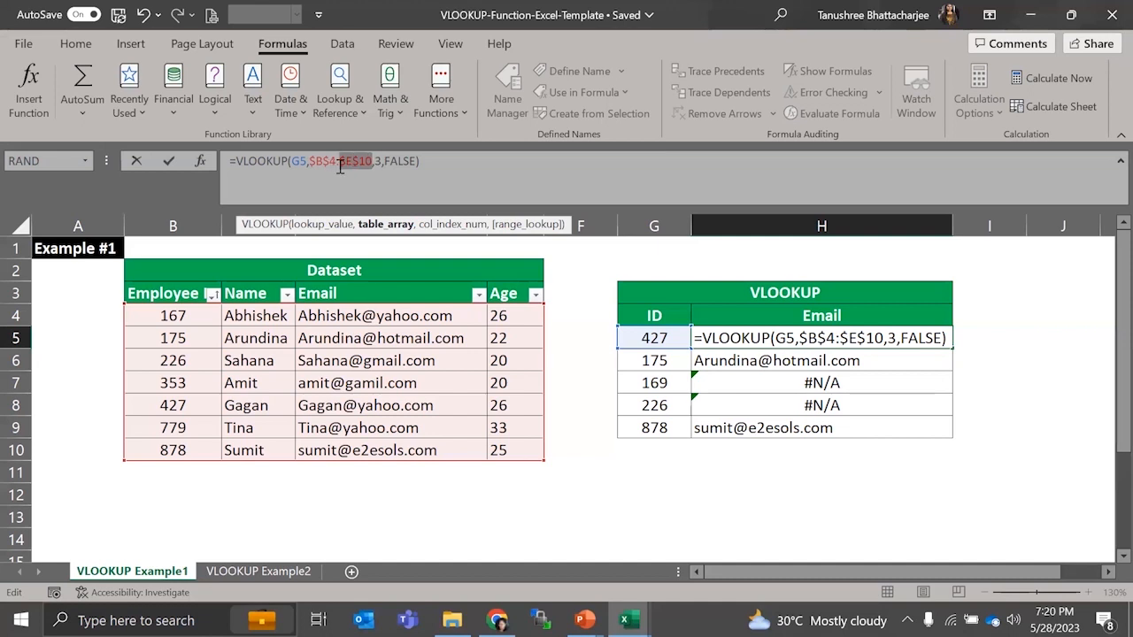
click(331, 159)
key(Return)
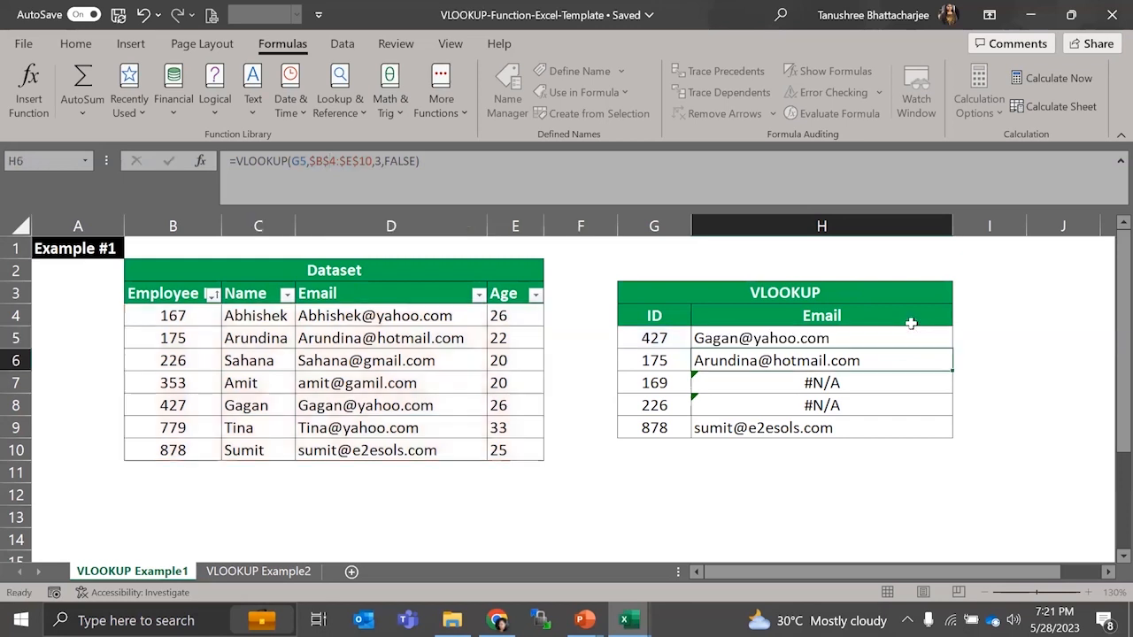
- Fill the corrected formula from H5 down to H9 and check the table array used in H8
click(917, 345)
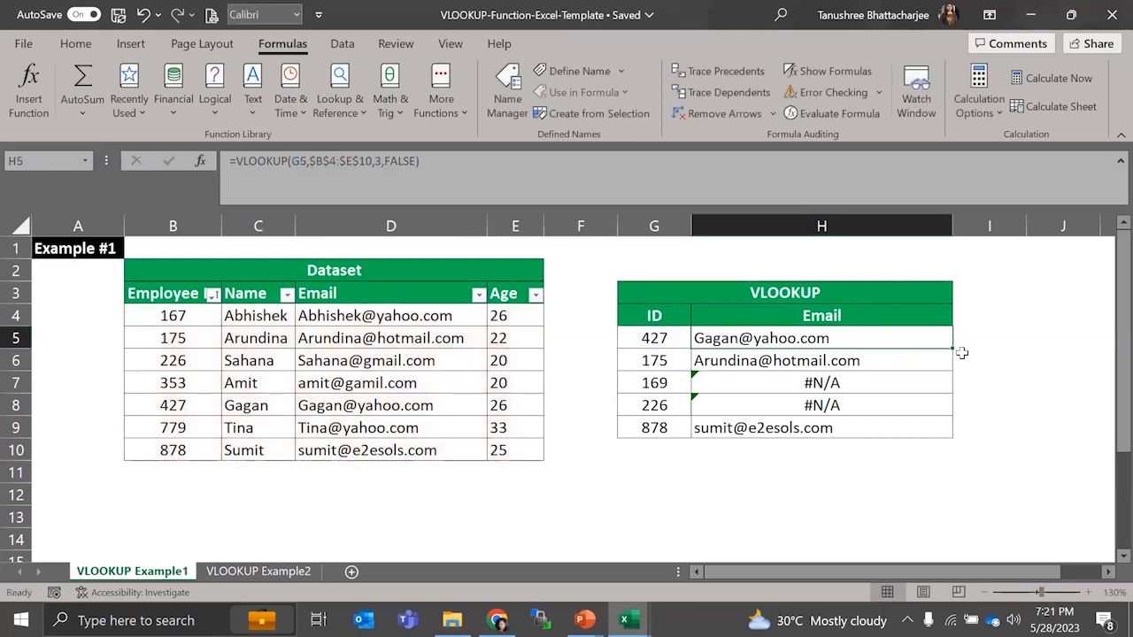
drag(952, 349, 951, 434)
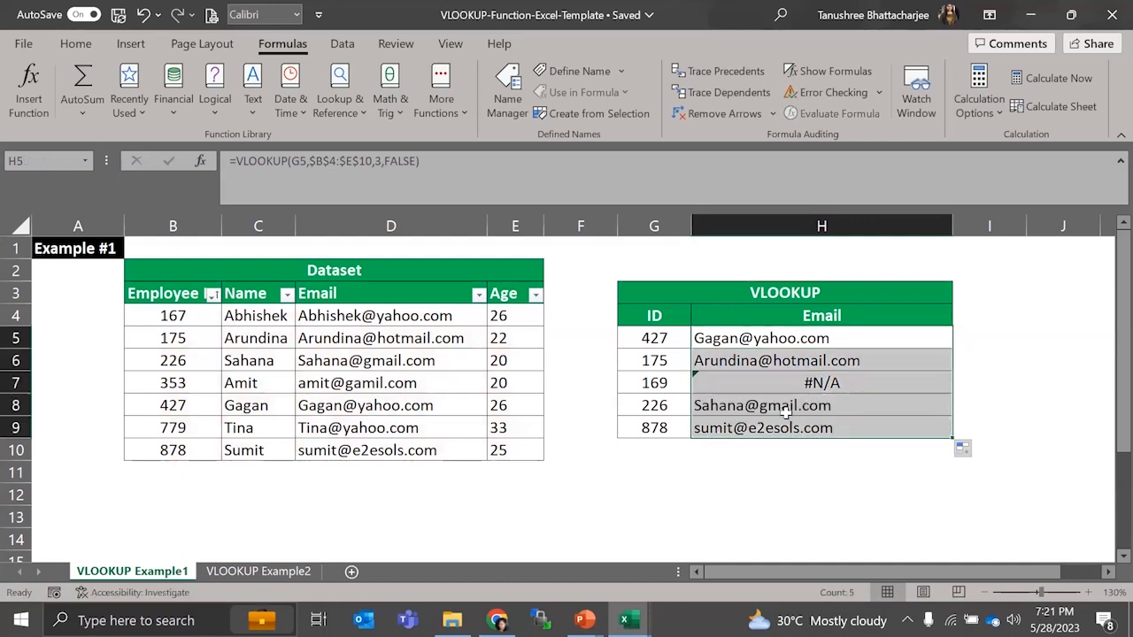
click(752, 405)
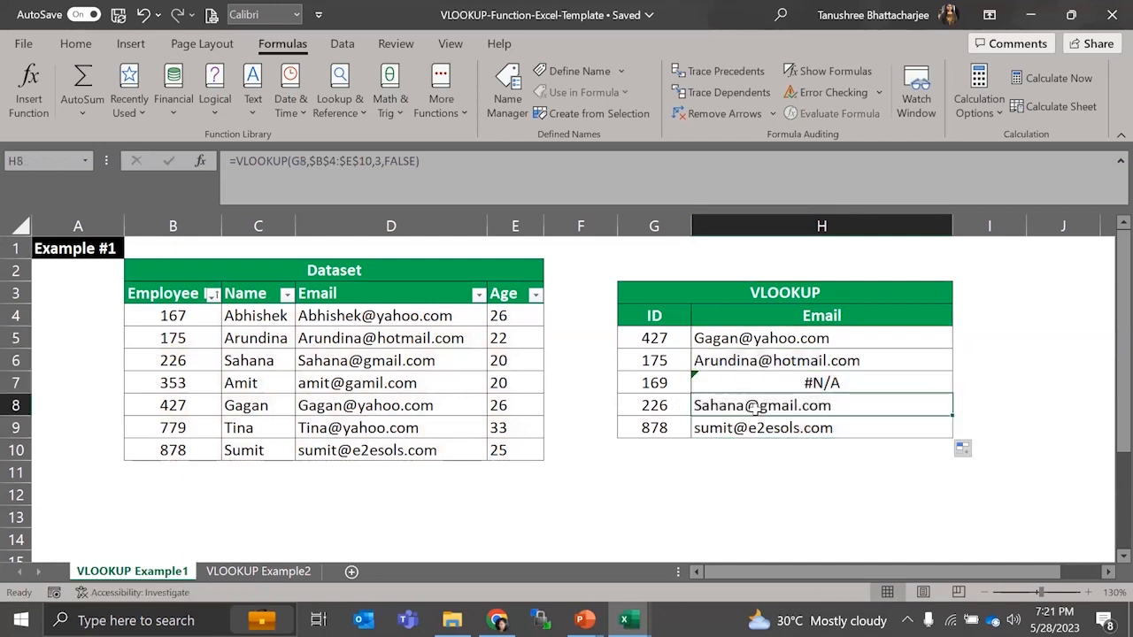
double_click(757, 405)
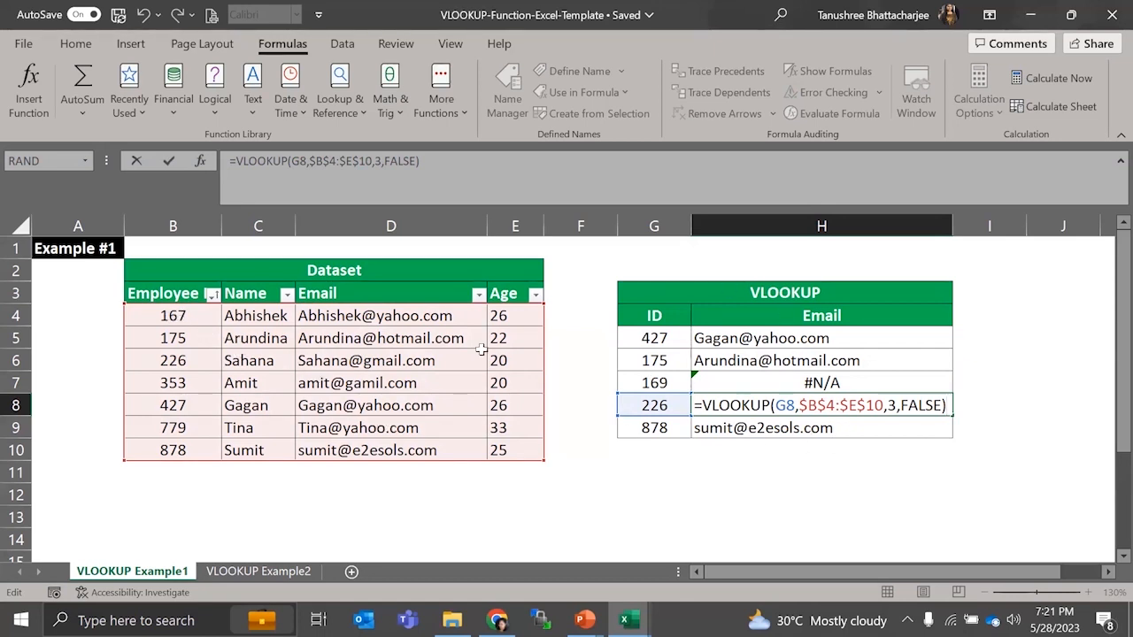
- Copy the first dataset record in B4:E4
click(180, 315)
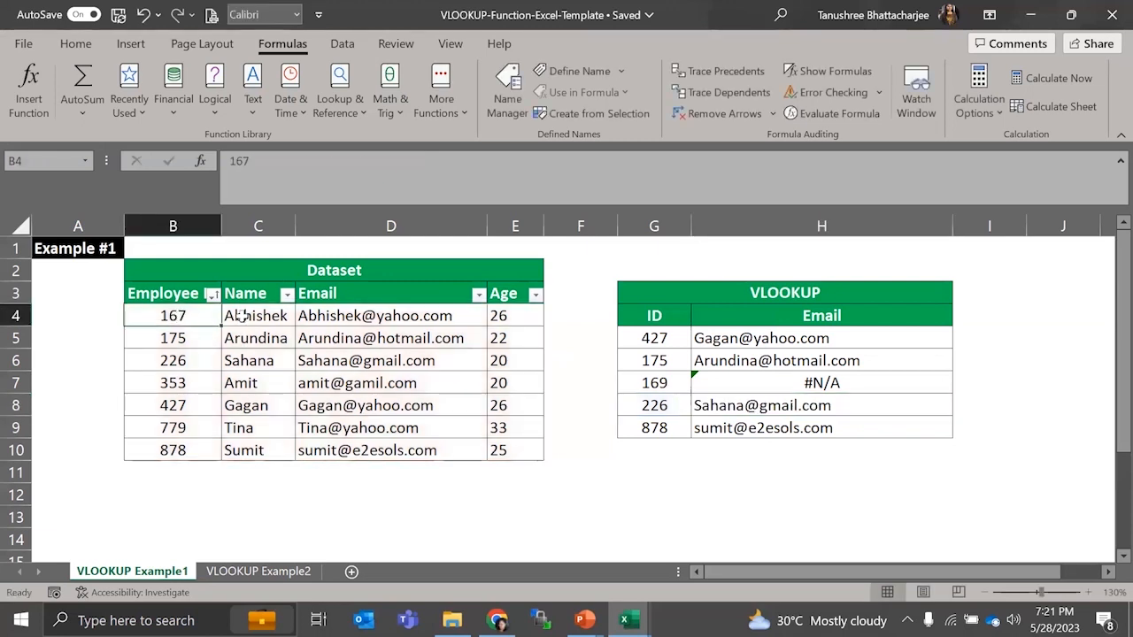
shift+click(504, 316)
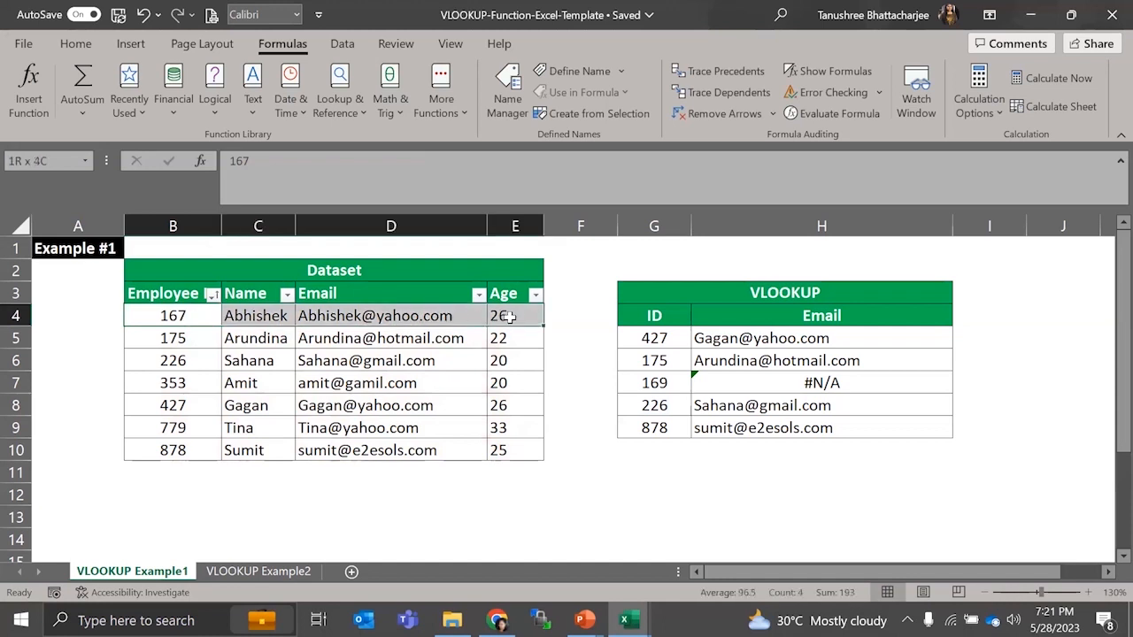
key(ctrl+c)
click(197, 411)
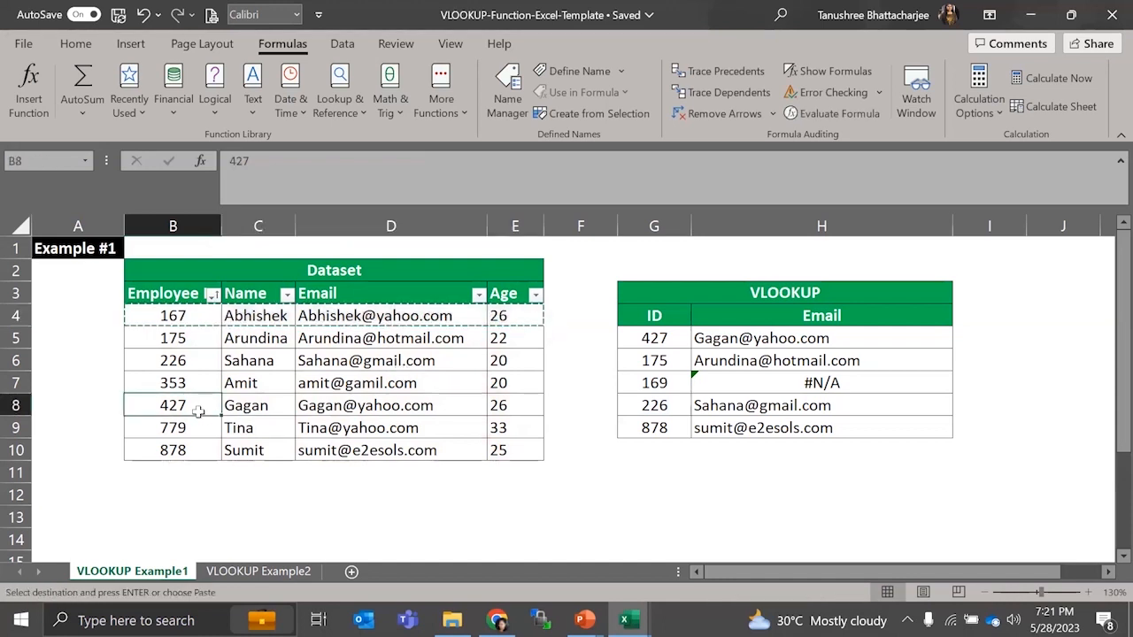
key(ctrl+v)
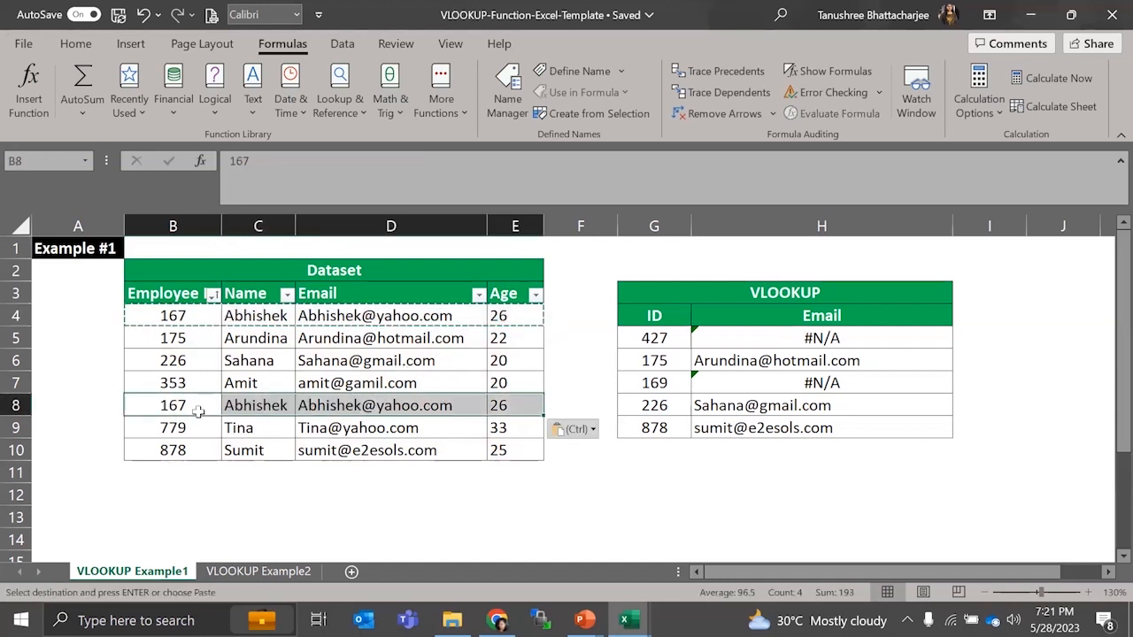
key(ctrl+z)
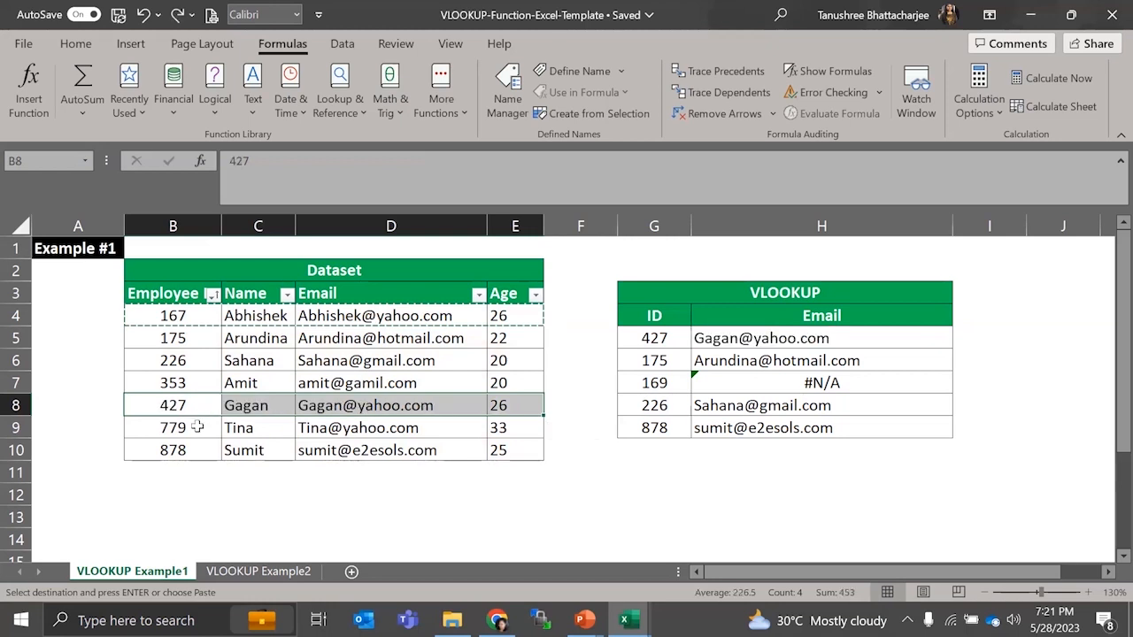
- Paste the copied record over row 9 starting at B9 and enter a different employee name in C9
click(197, 427)
key(ctrl+v)
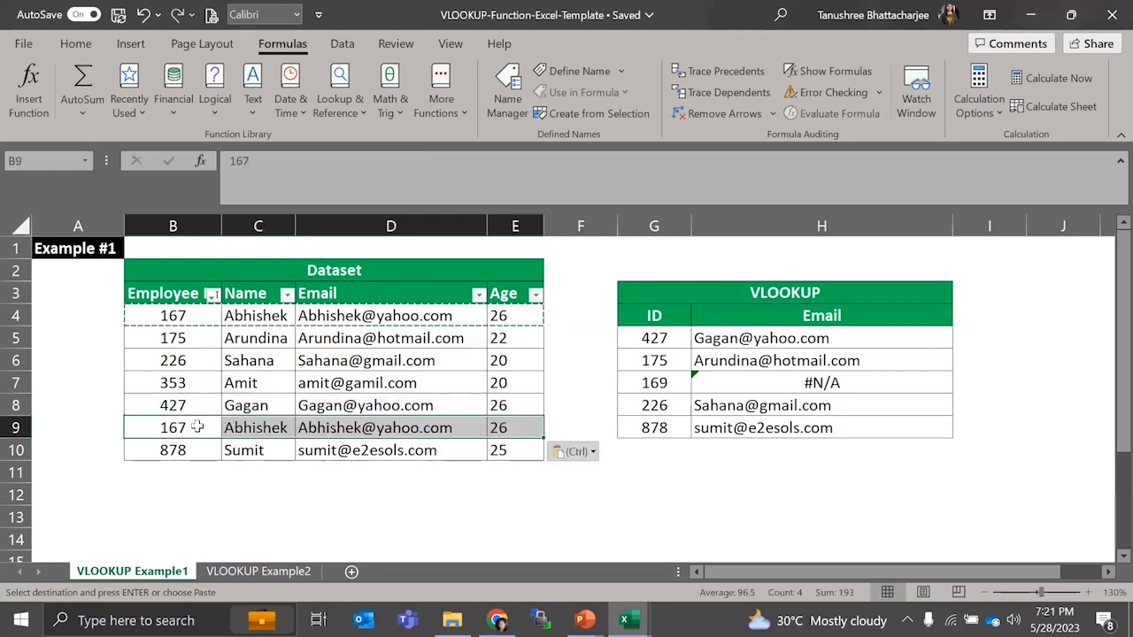
click(273, 431)
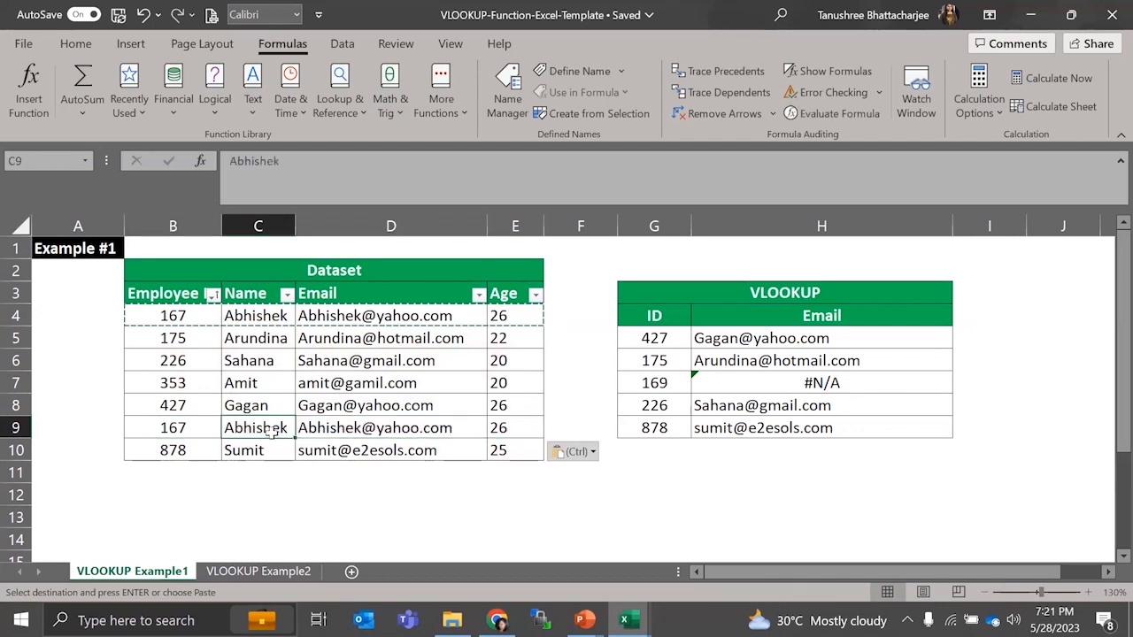
text(Raj)
key(Tab)
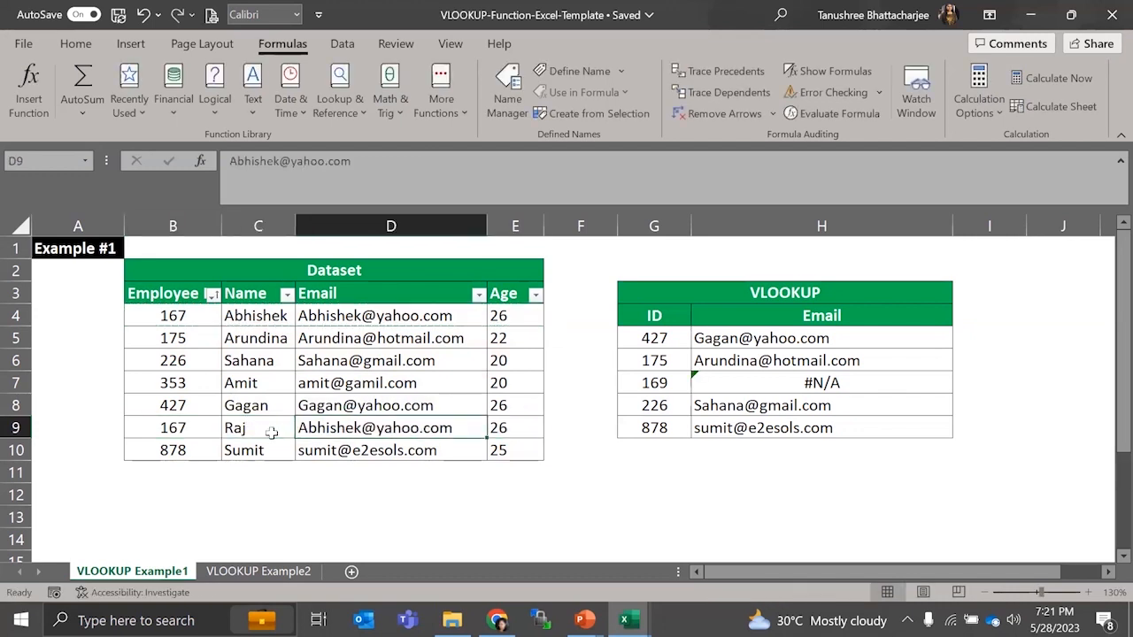
- Change the user part of the email in D9 to the new employee's name and set the age in E9 to 23
double_click(297, 428)
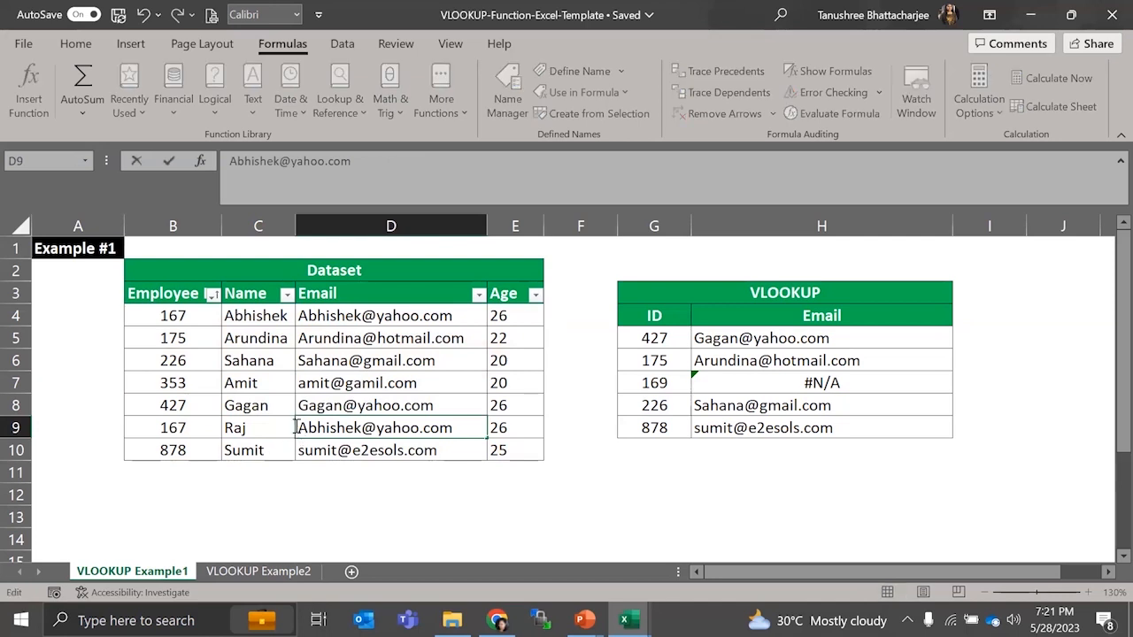
drag(300, 430, 361, 432)
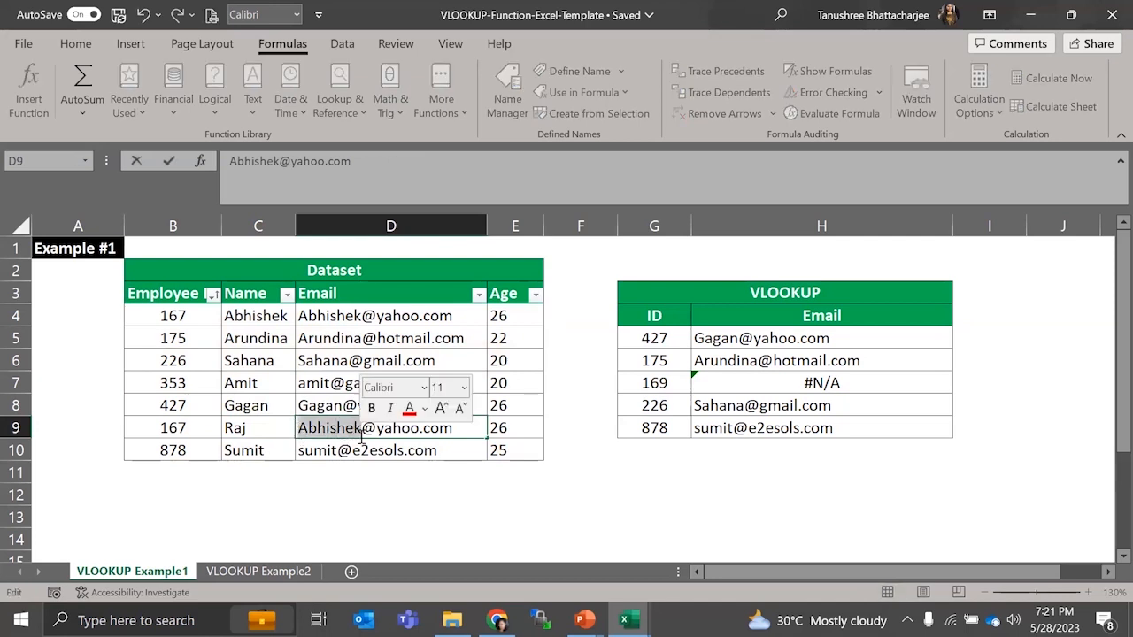
text(Raj)
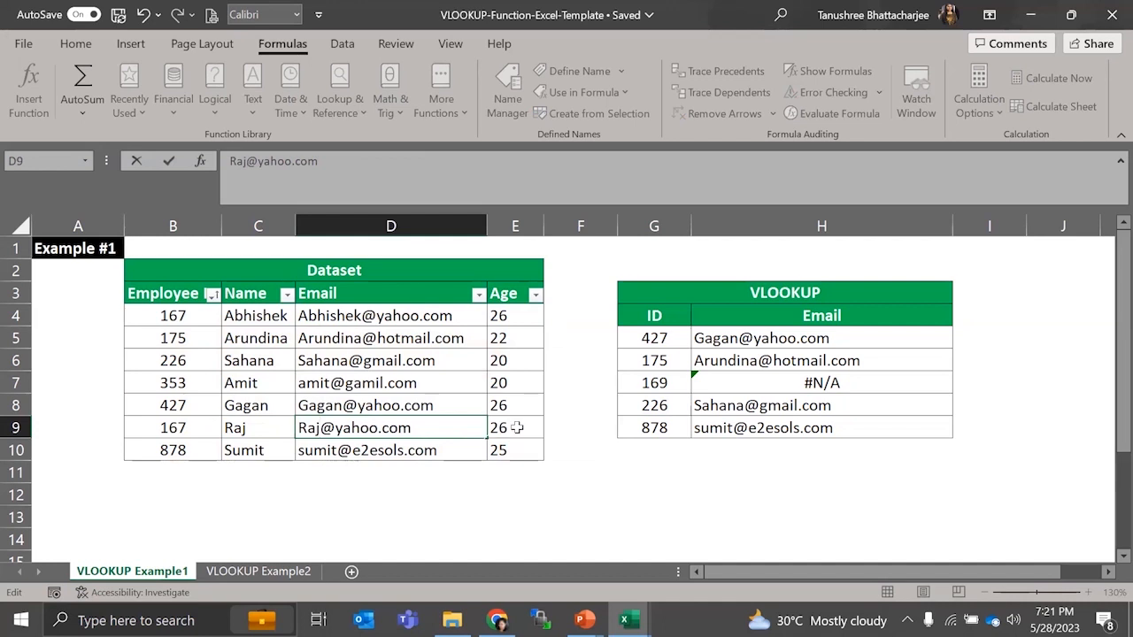
click(529, 428)
double_click(528, 427)
key(BackSpace)
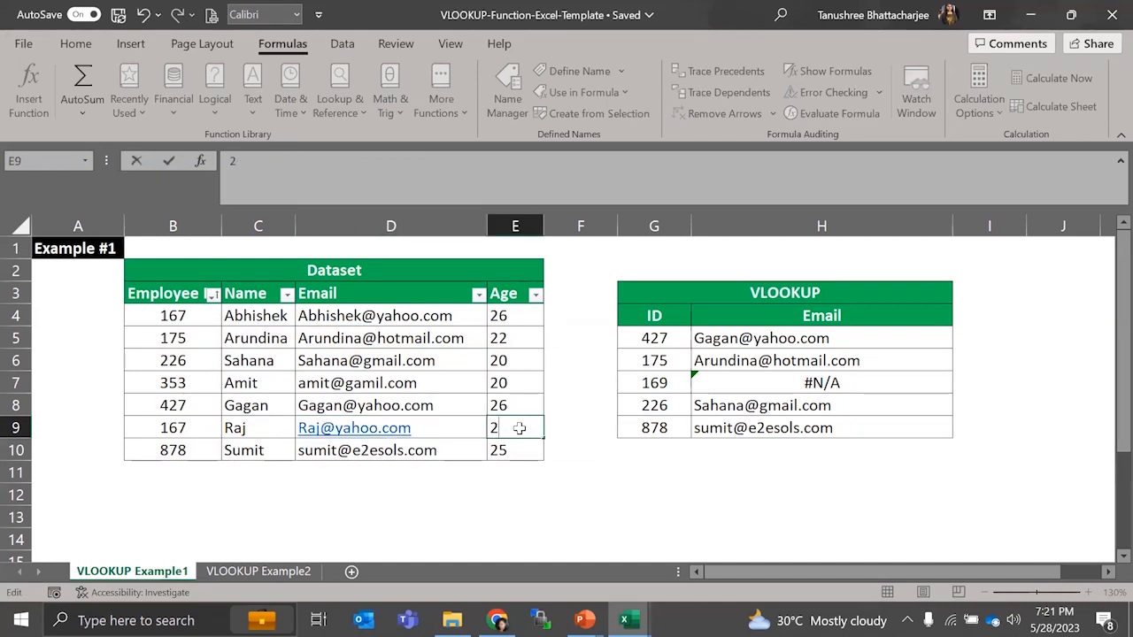
text(3)
key(Return)
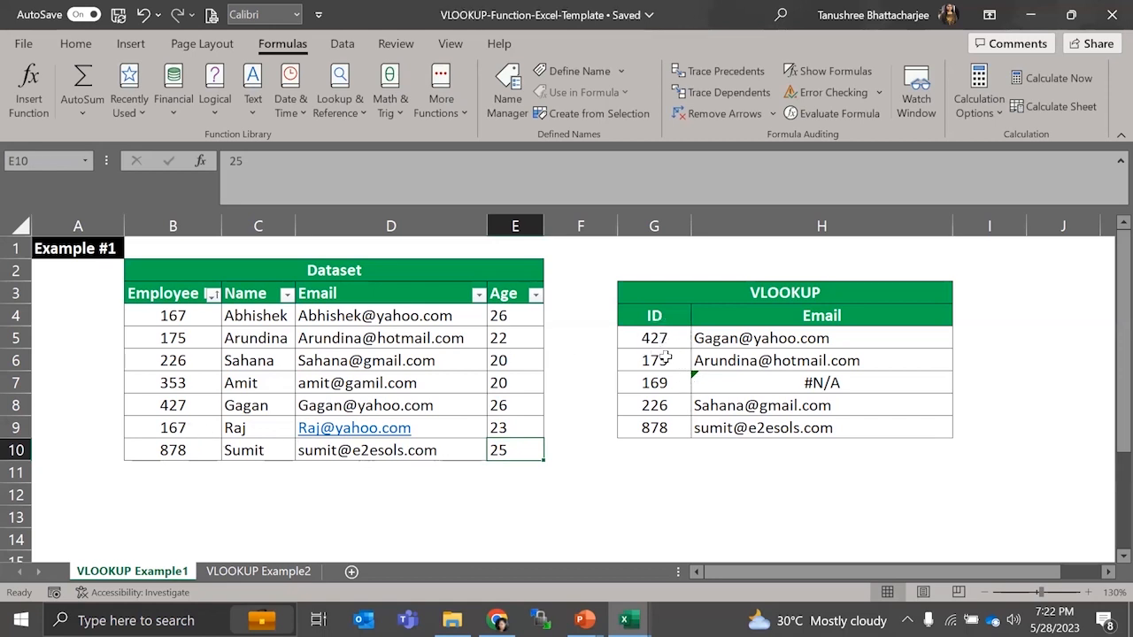
double_click(157, 425)
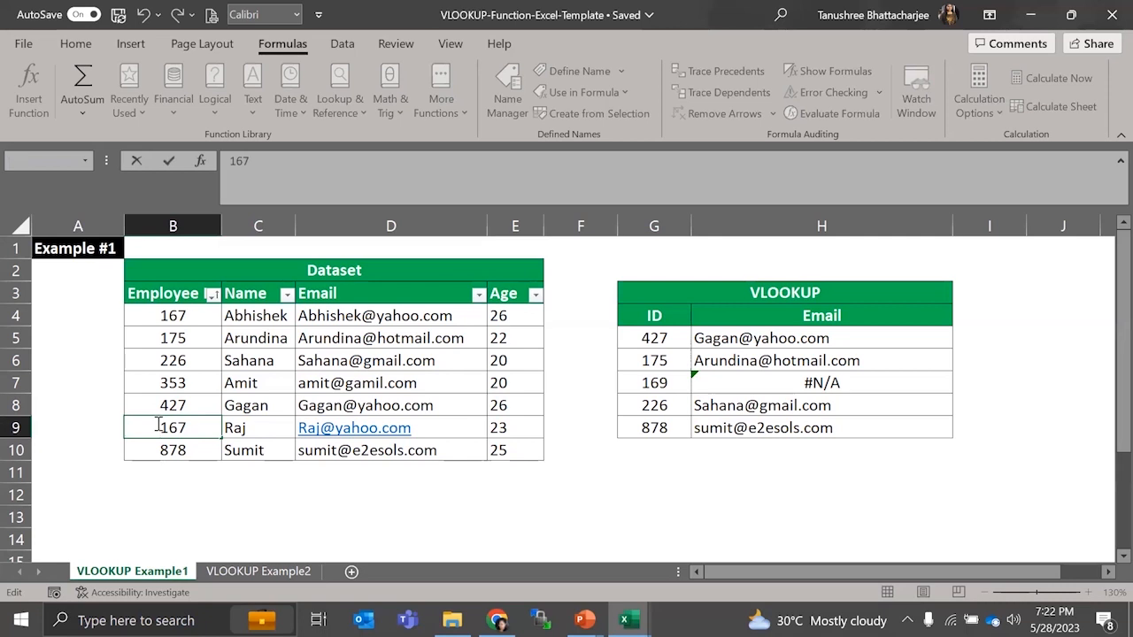
text(226)
key(Return)
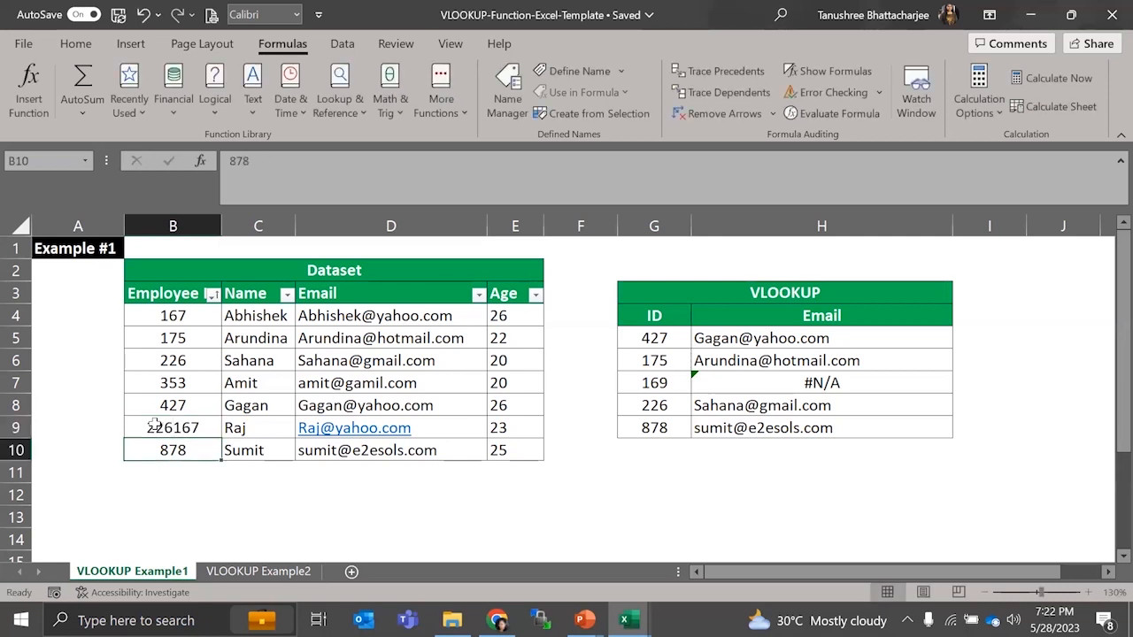
- Replace the Employee ID in B9 with the same ID as in B6 so the dataset contains a duplicate
click(154, 425)
text(22)
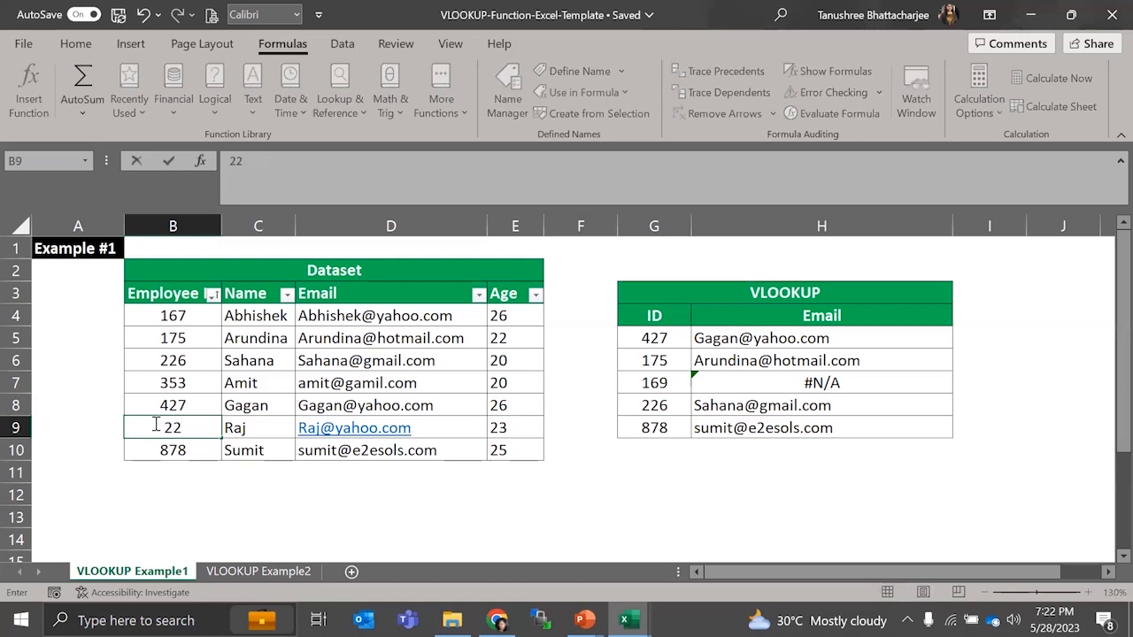
text(6)
key(Return)
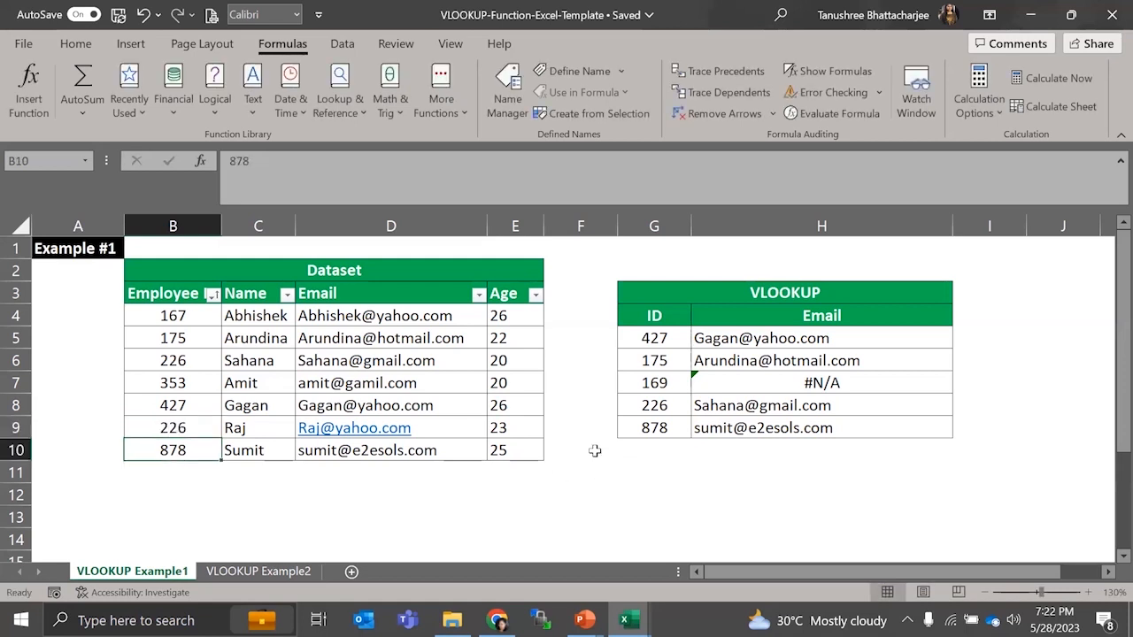
- Compare the duplicated Employee ID's first record in row 6 with the VLOOKUP email result in H8
click(193, 351)
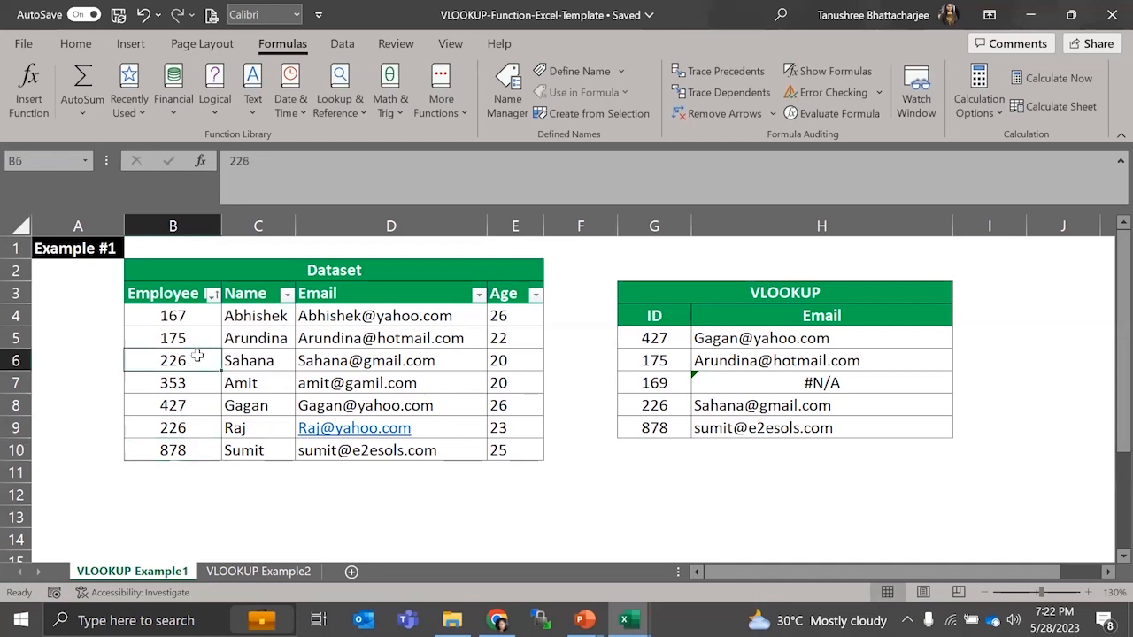
click(719, 404)
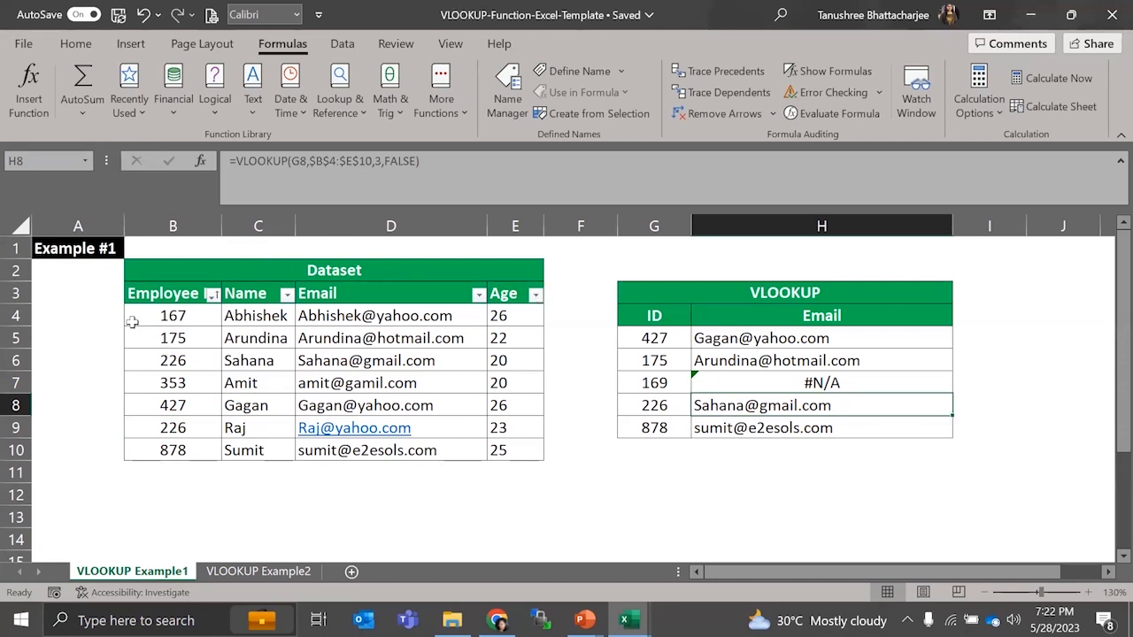
click(198, 366)
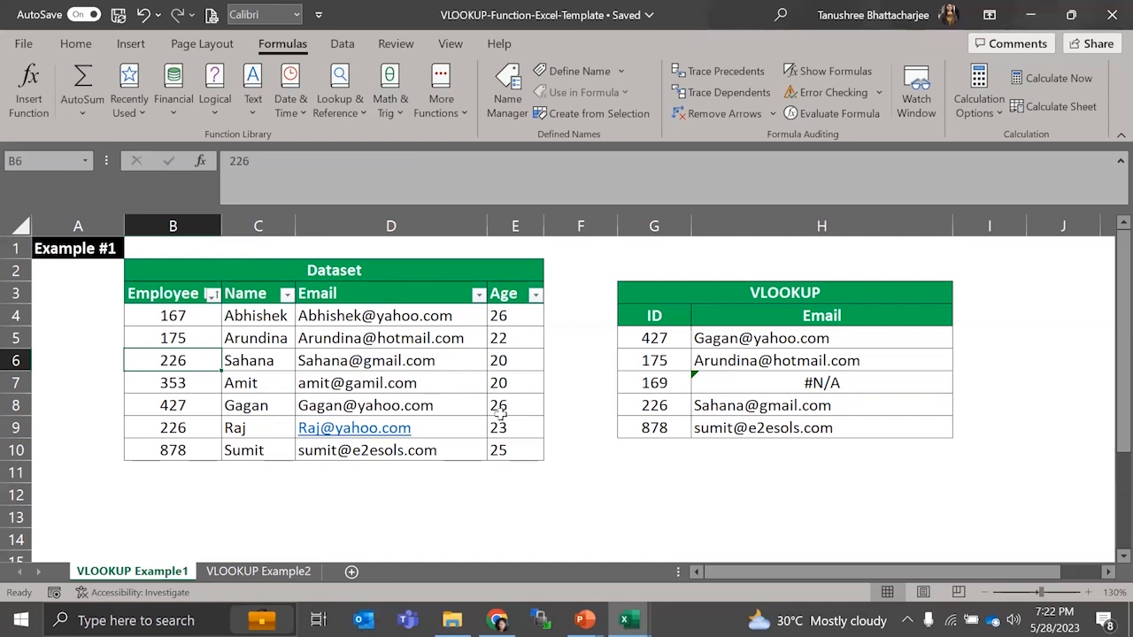
- Undo all the duplicate-record edits in row 9 to restore the original record in B9:E9
key(ctrl+z)
key(ctrl+z)
key(ctrl+z)
key(ctrl+z)
key(ctrl+z)
key(ctrl+z)
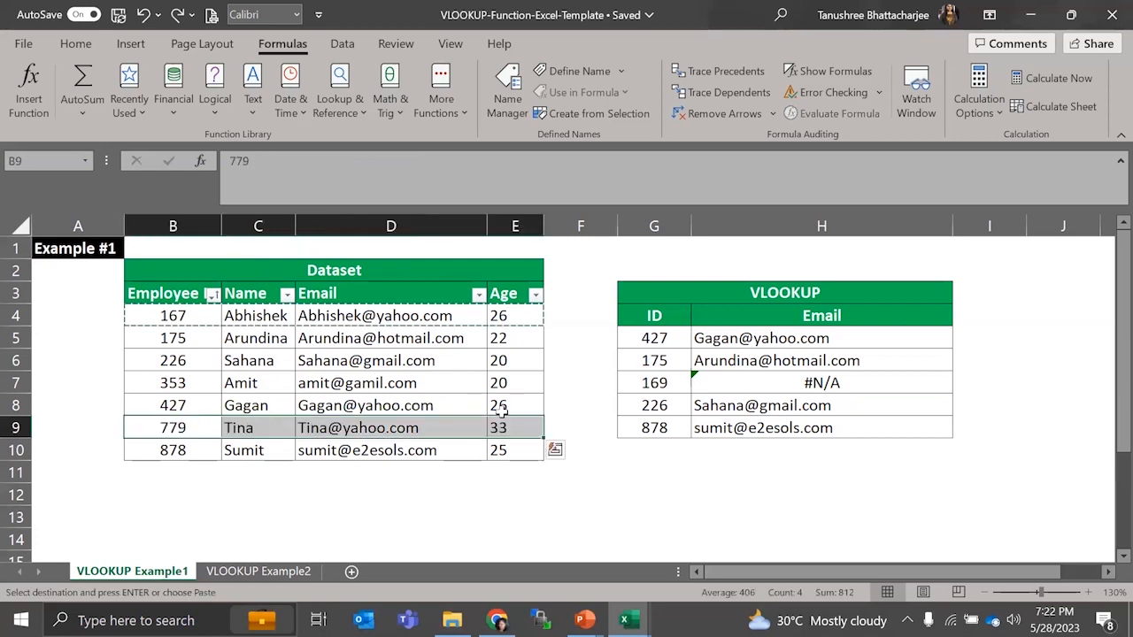
click(494, 544)
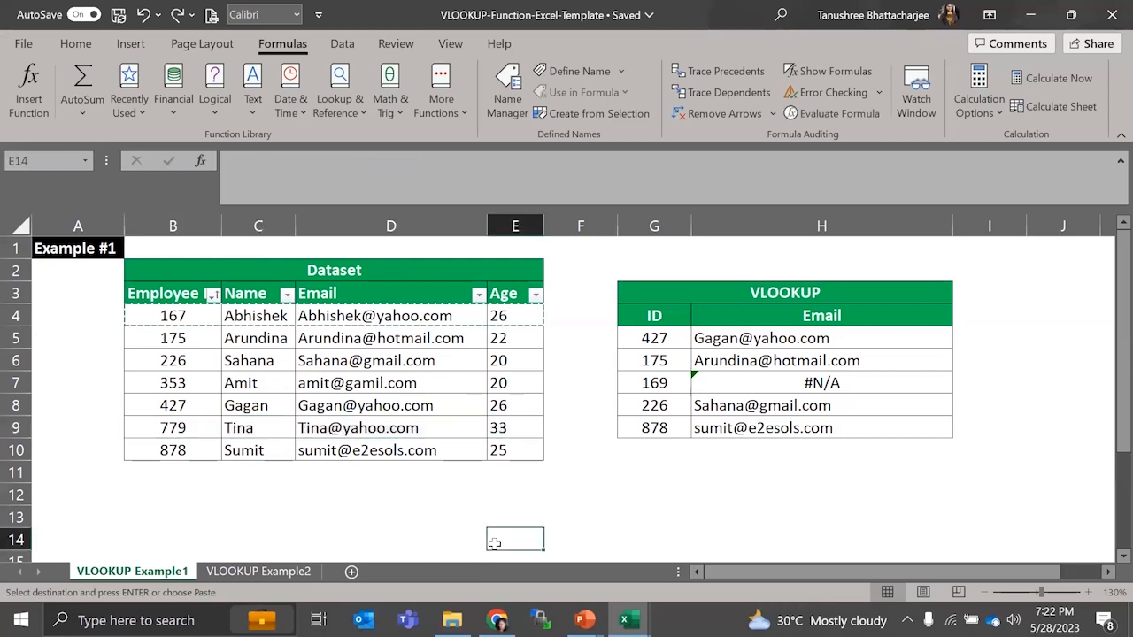
- Open the VLOOKUP Example2 sheet and examine the Age lookup's source range D4:E10 and its lookup ID in G4
click(257, 571)
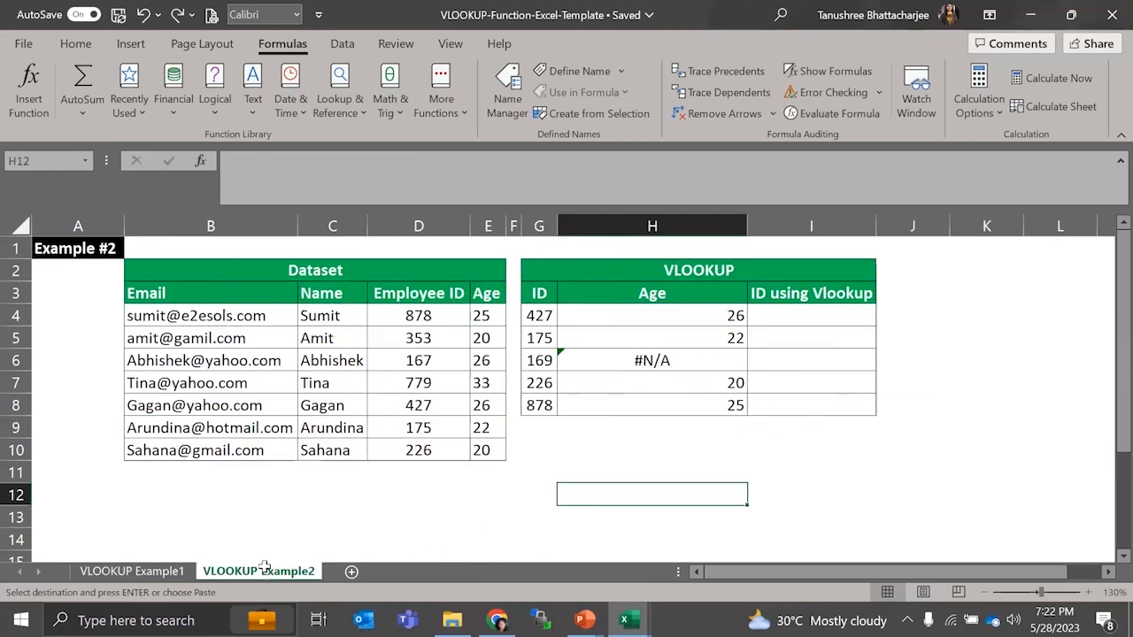
click(705, 320)
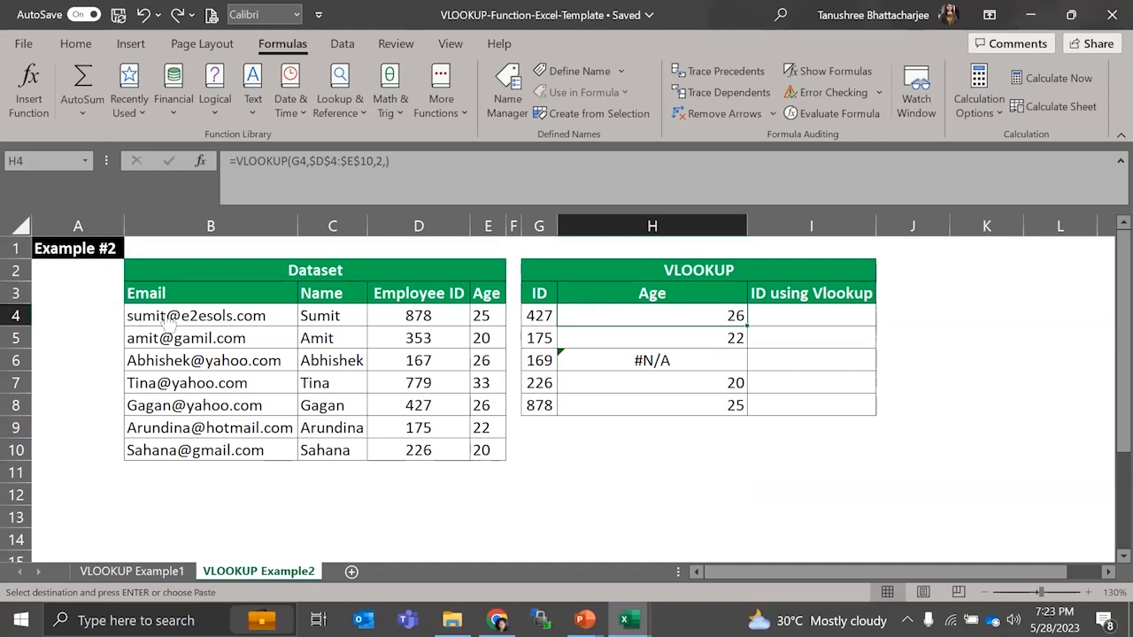
drag(400, 318, 483, 450)
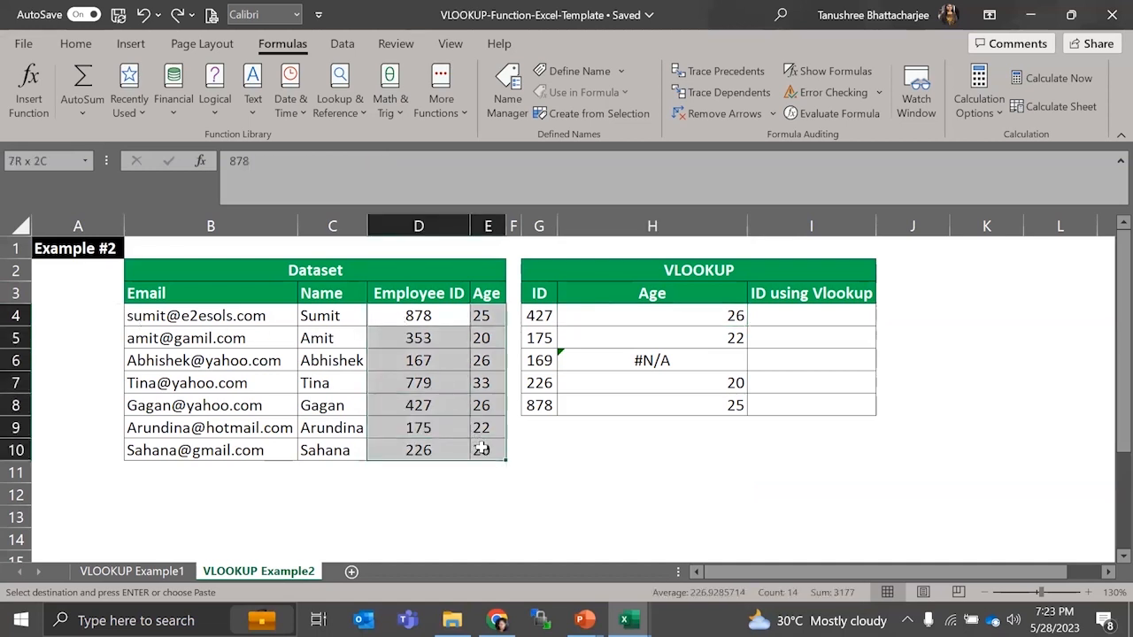
click(543, 319)
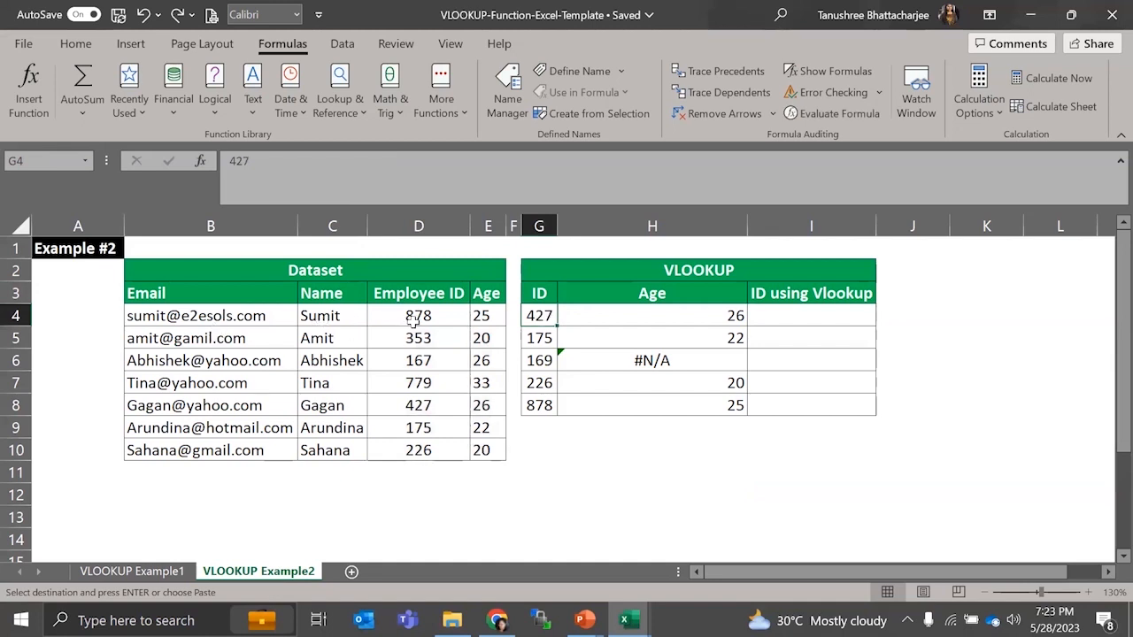
- Inspect the arguments of the Age VLOOKUP formula in H4 without changing it
click(583, 311)
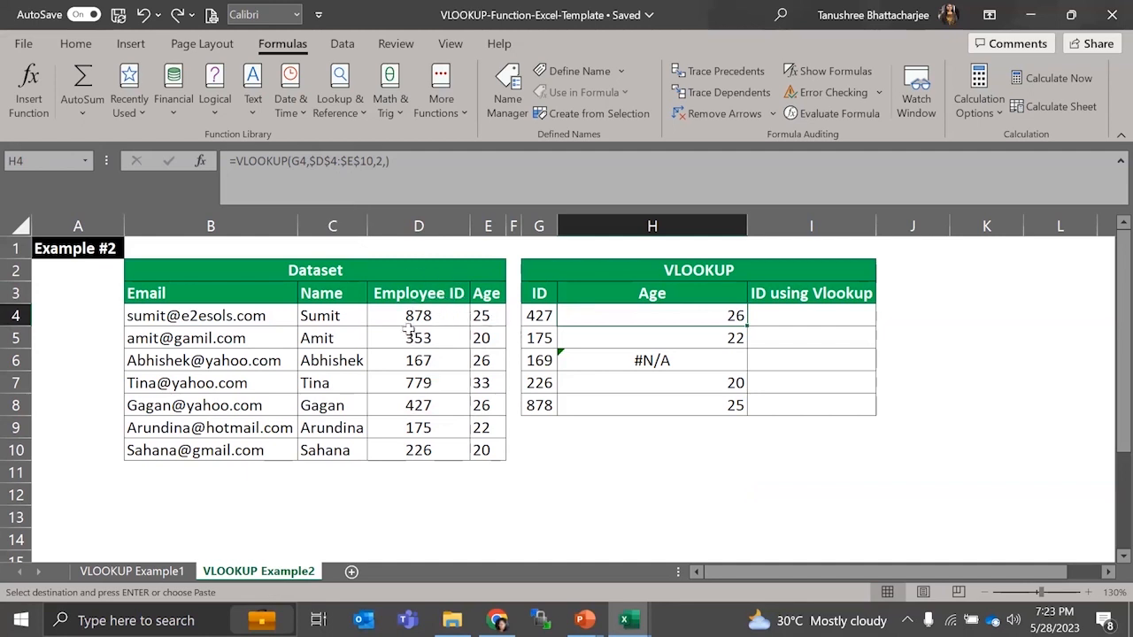
key(F2)
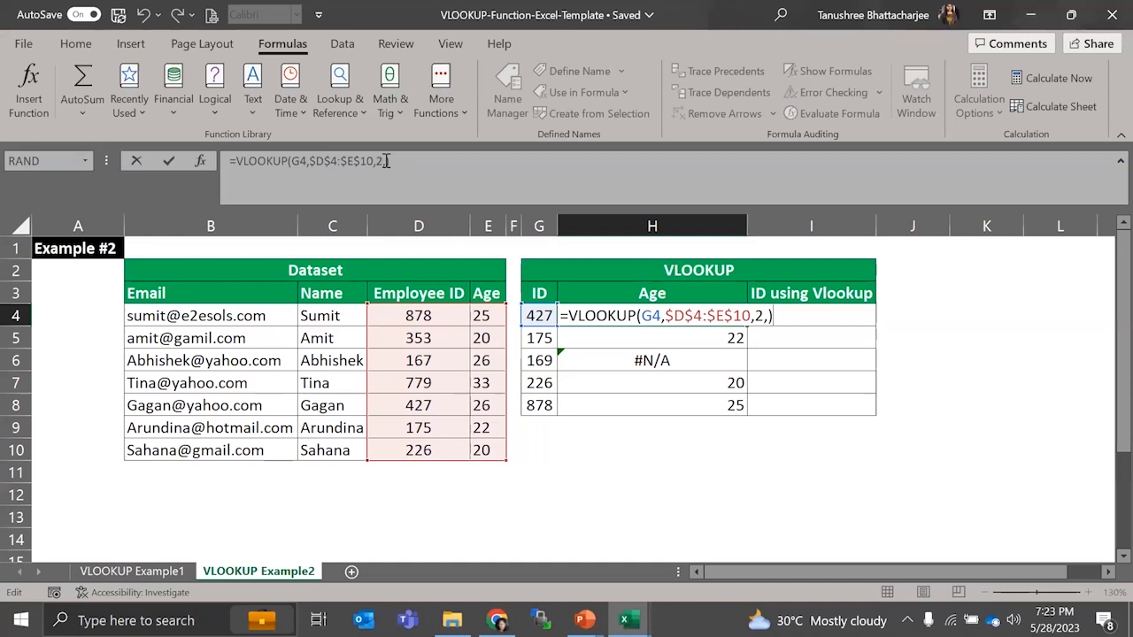
key(Return)
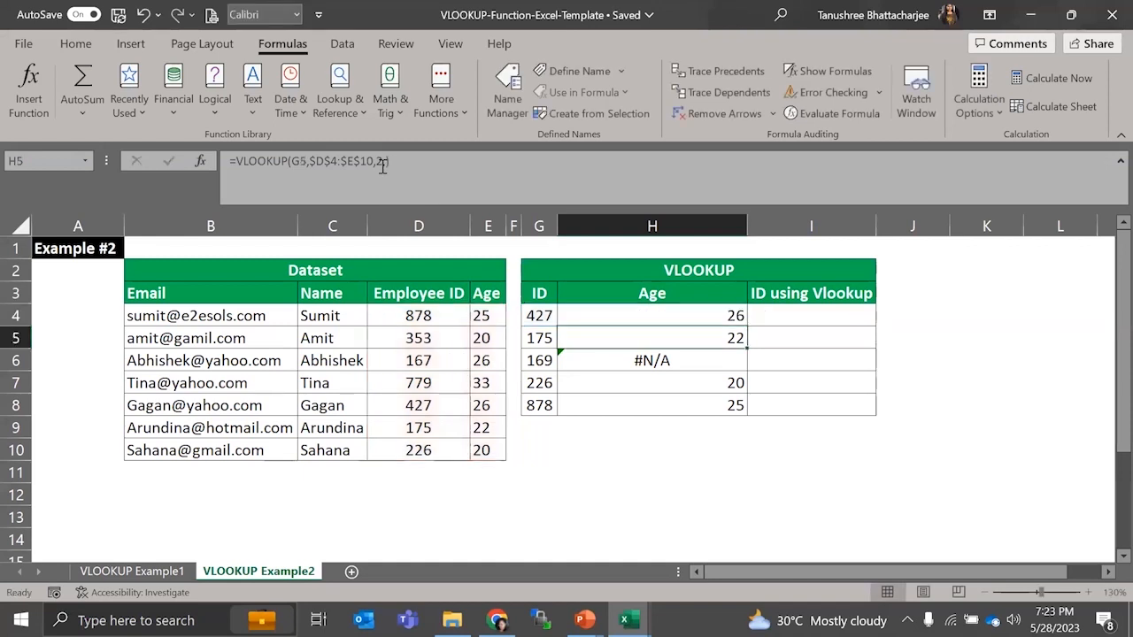
key(Right)
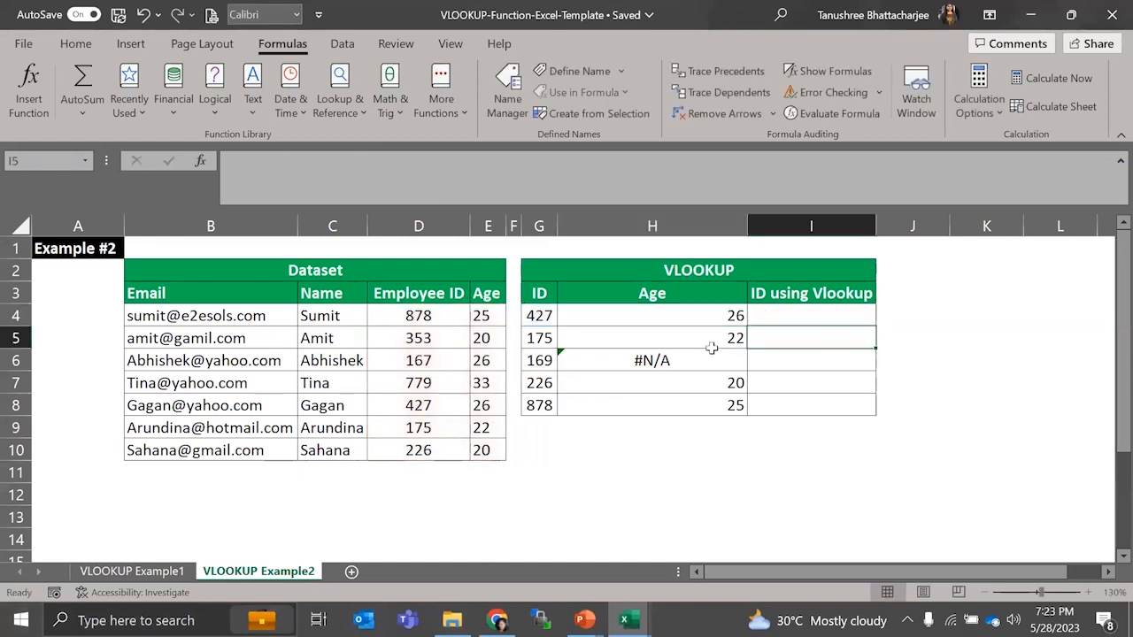
click(720, 314)
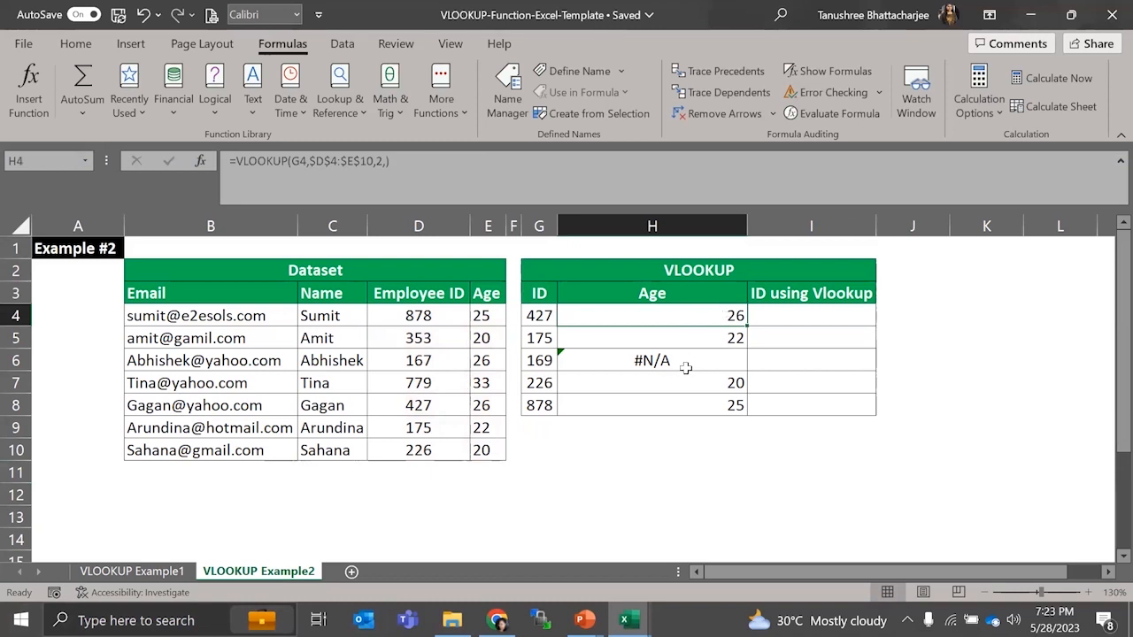
- Switch to the ISBLANK-Function-Excel-Template workbook and examine the nested IF, ISBLANK and VLOOKUP formula in E3
mouse_move(626, 619)
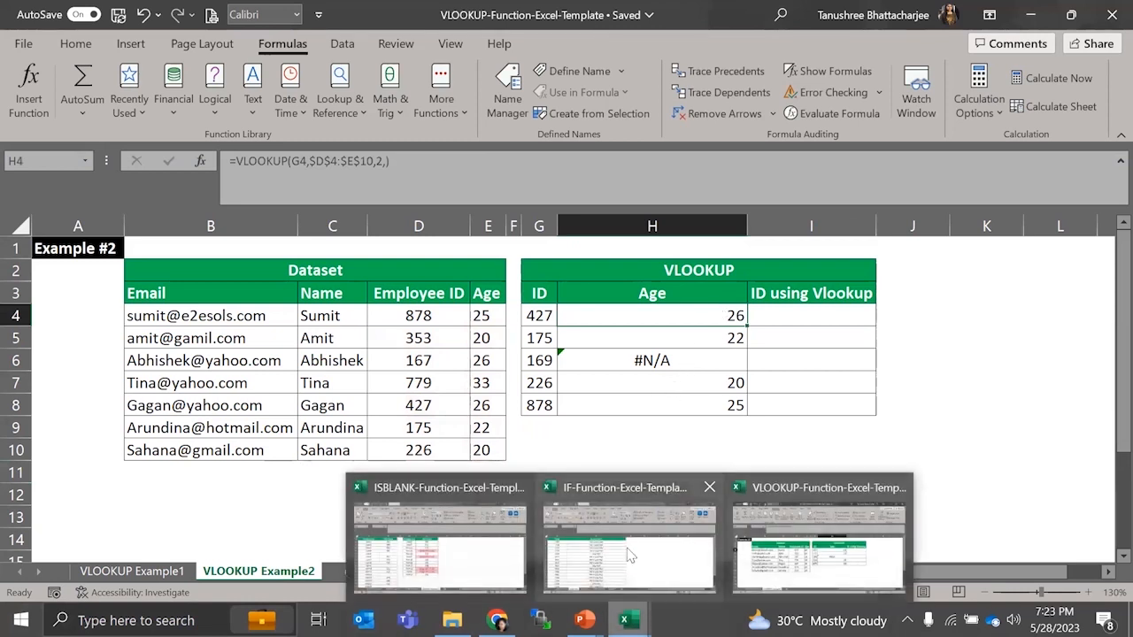
click(481, 549)
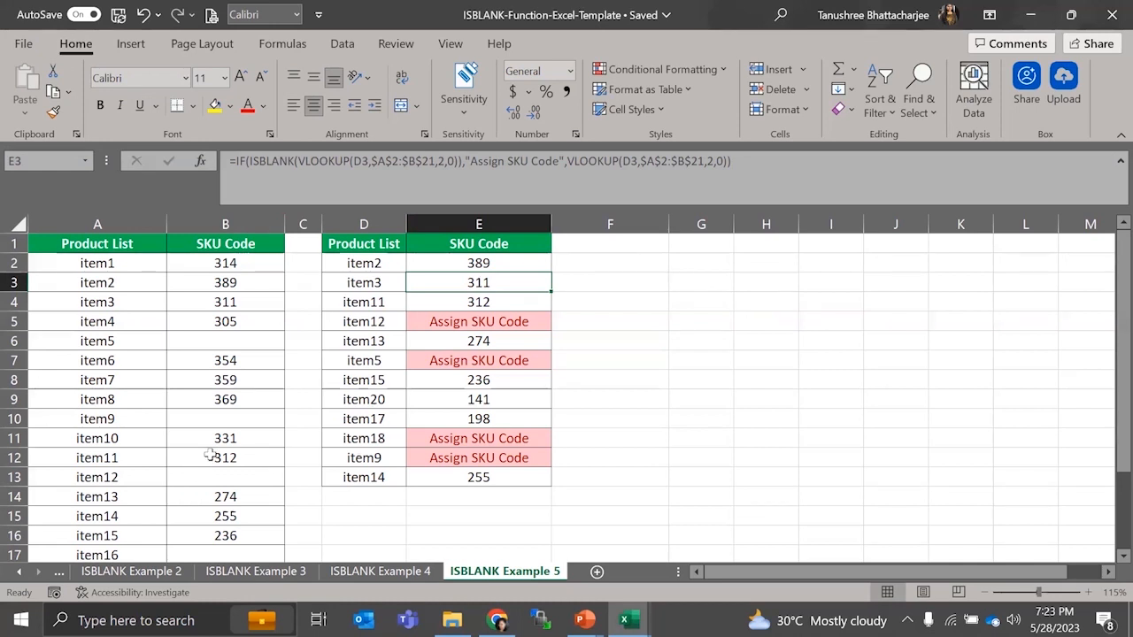
drag(233, 161, 660, 161)
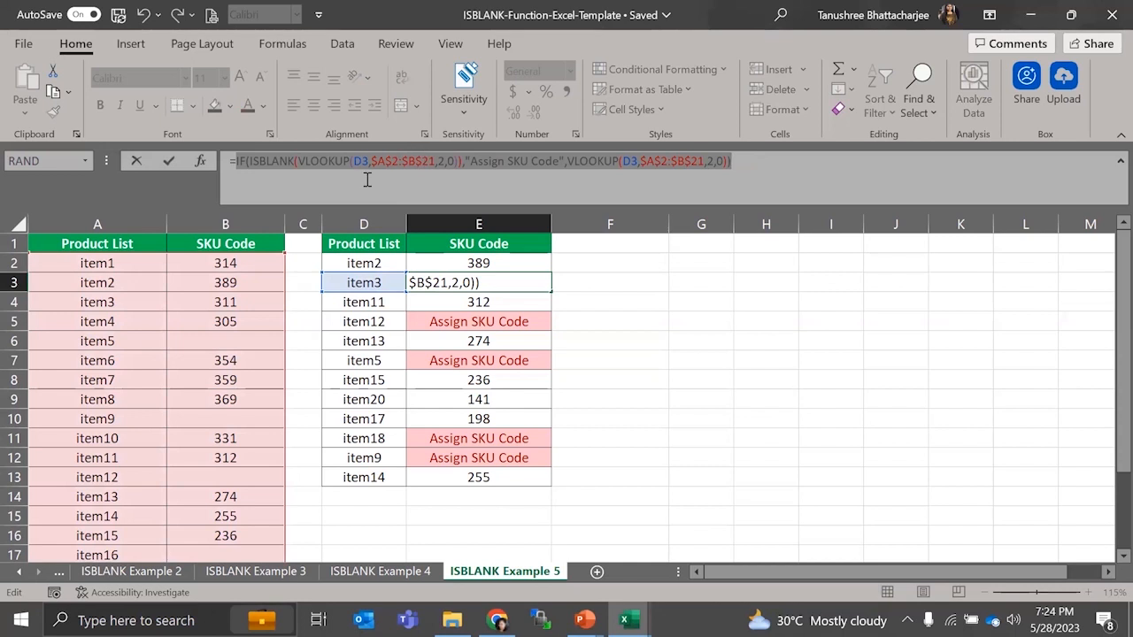
click(246, 164)
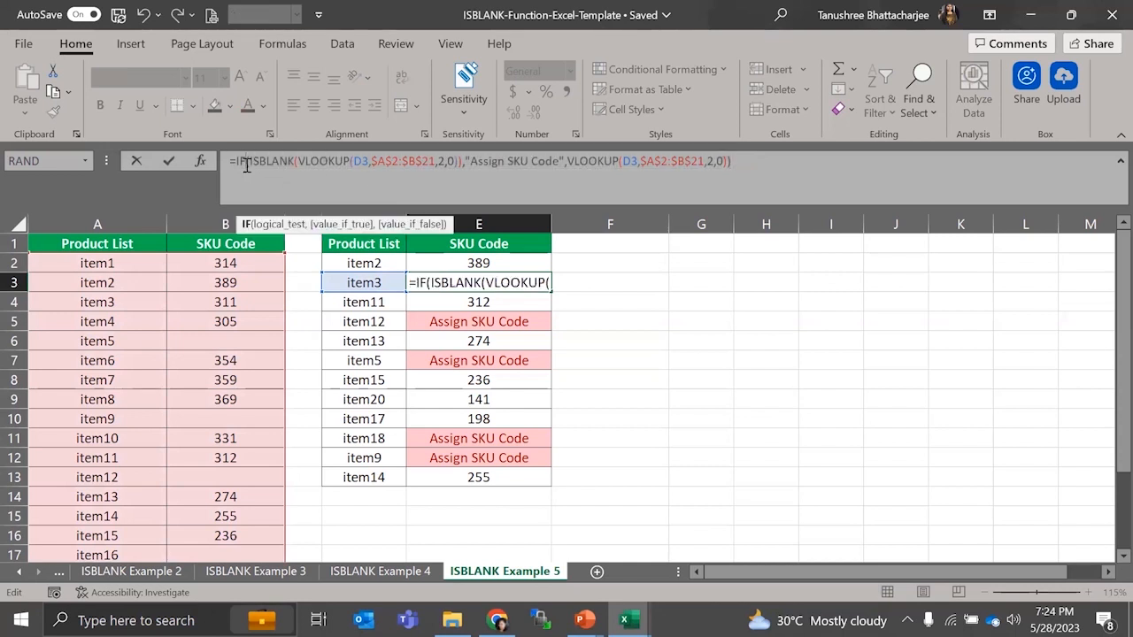
drag(251, 165, 458, 168)
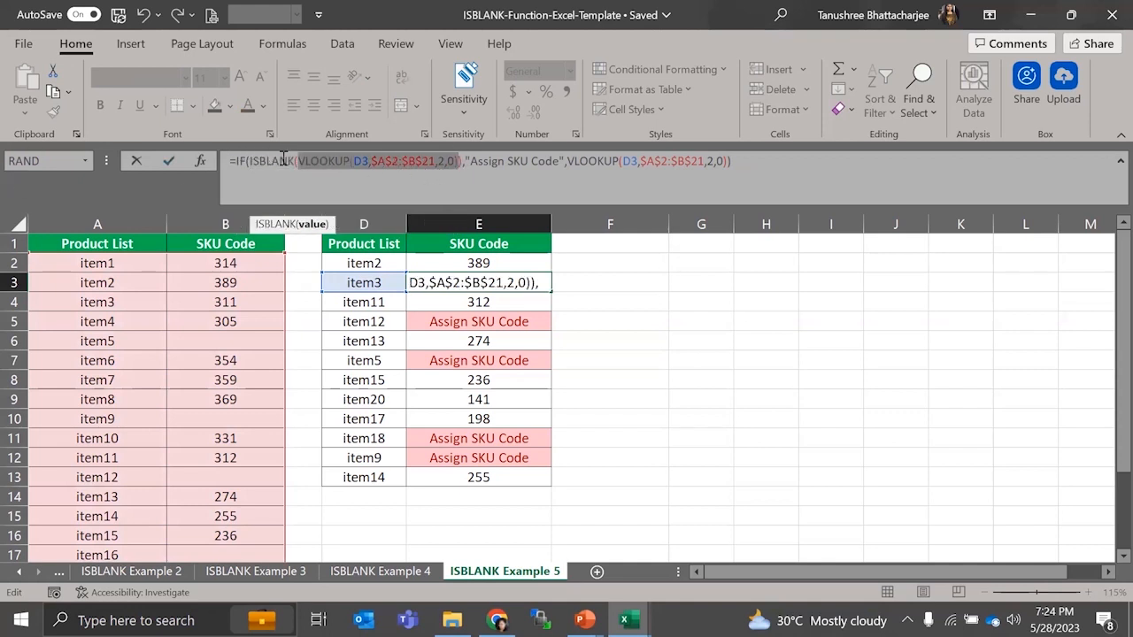
- Examine the lookup value, table range and column index of the VLOOKUP inside the E3 formula's ISBLANK test
click(361, 162)
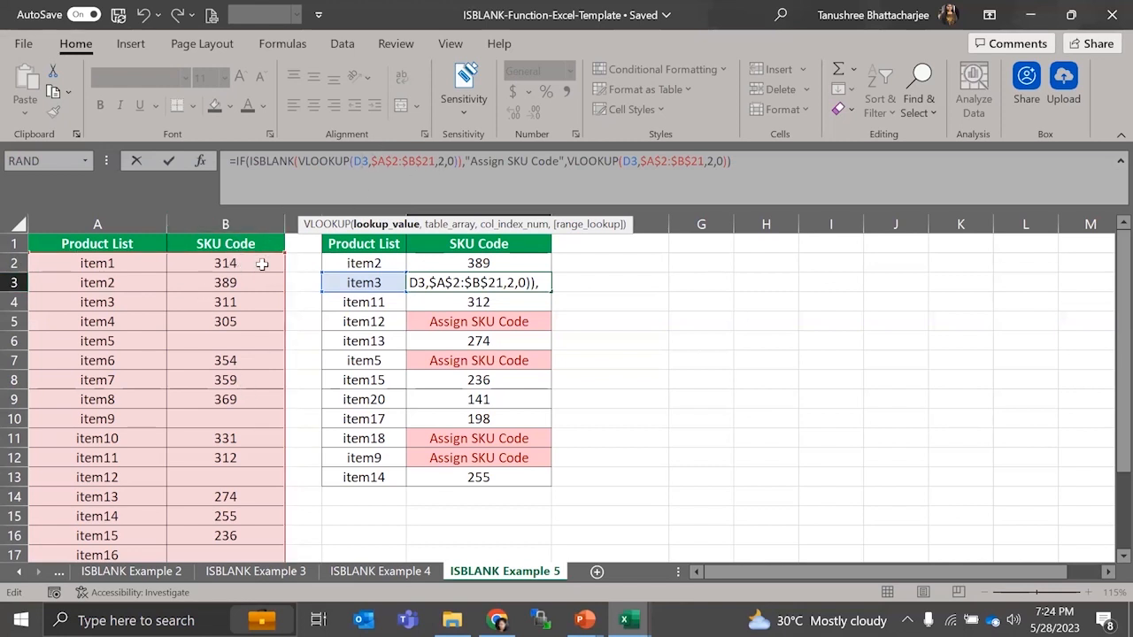
drag(355, 161, 431, 162)
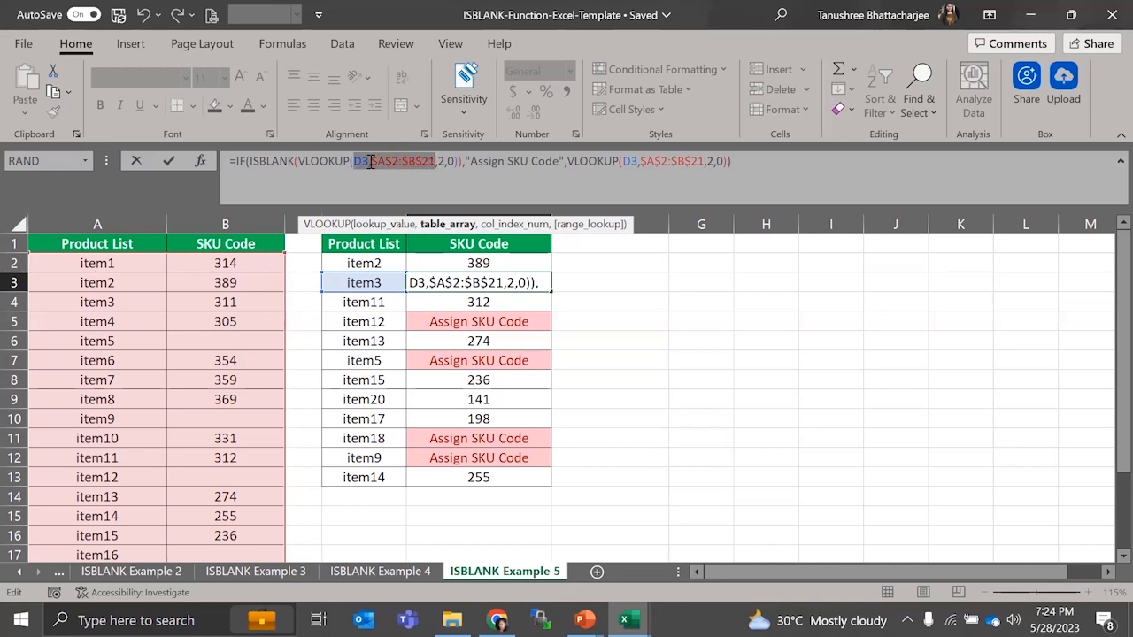
click(441, 162)
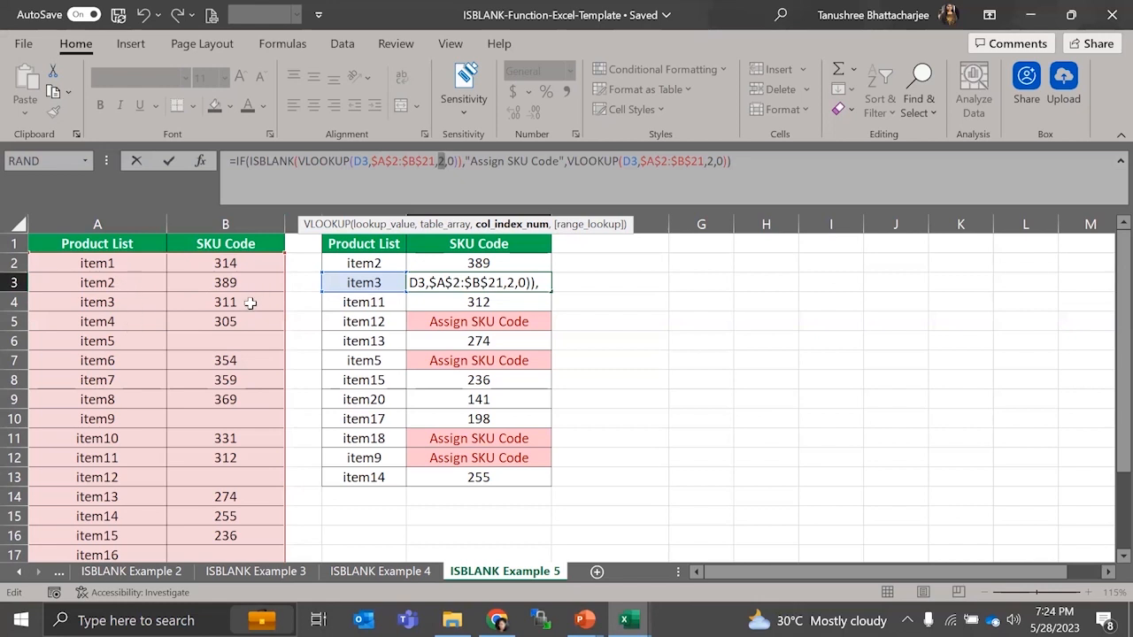
drag(303, 161, 461, 164)
drag(254, 164, 464, 162)
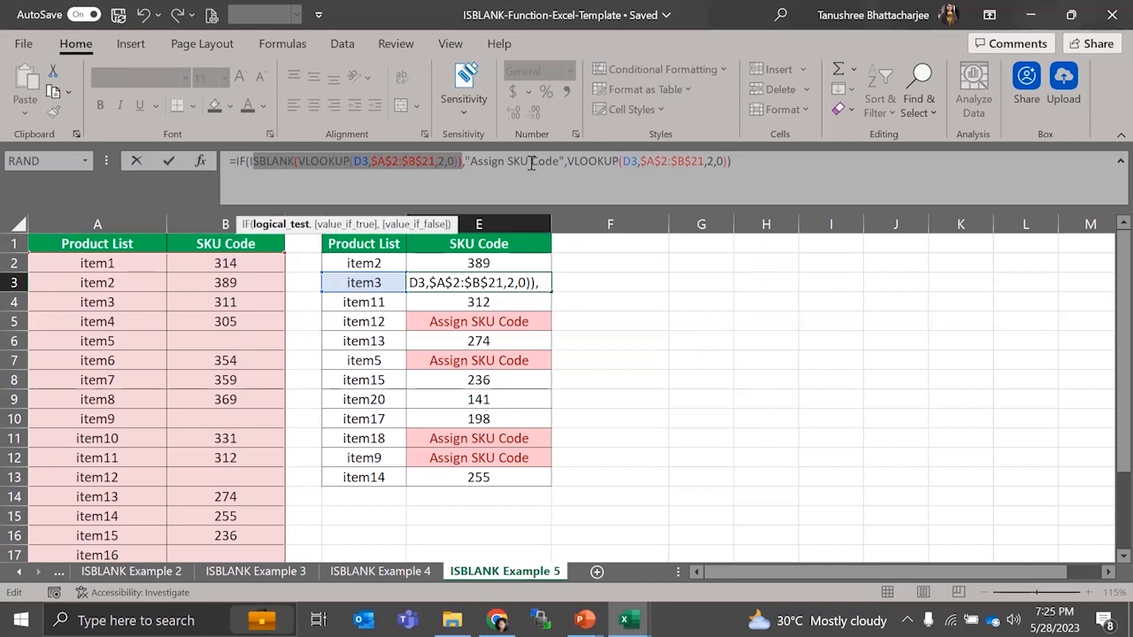
- Compare the VLOOKUP used as the E3 formula's value-if-false argument with the one inside its ISBLANK test
drag(567, 162, 730, 161)
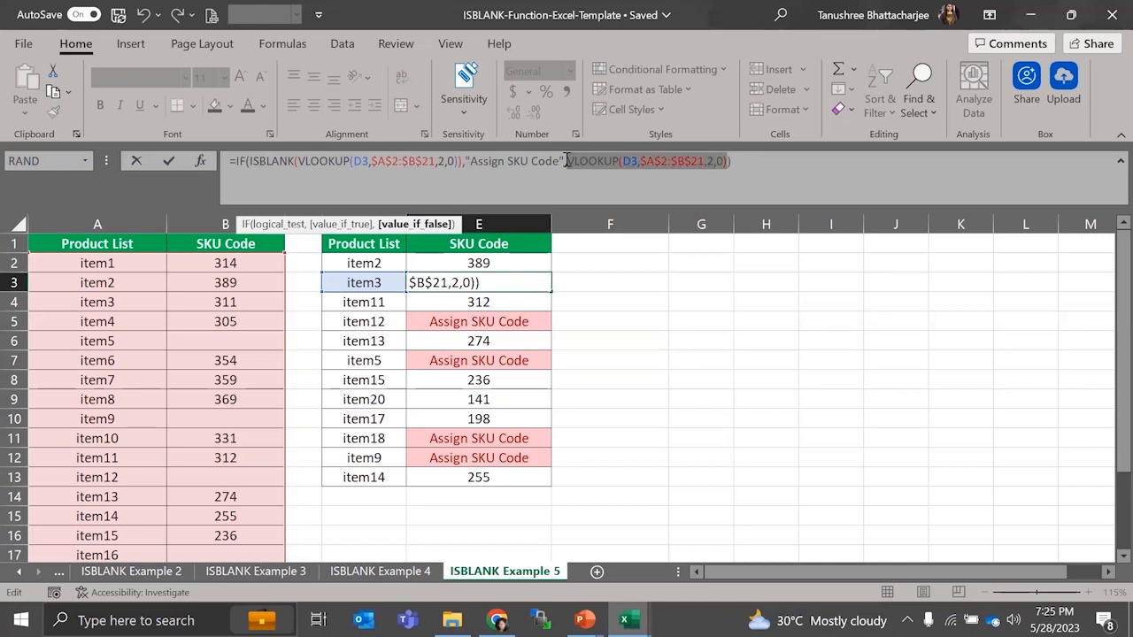
drag(567, 161, 728, 159)
drag(298, 161, 456, 166)
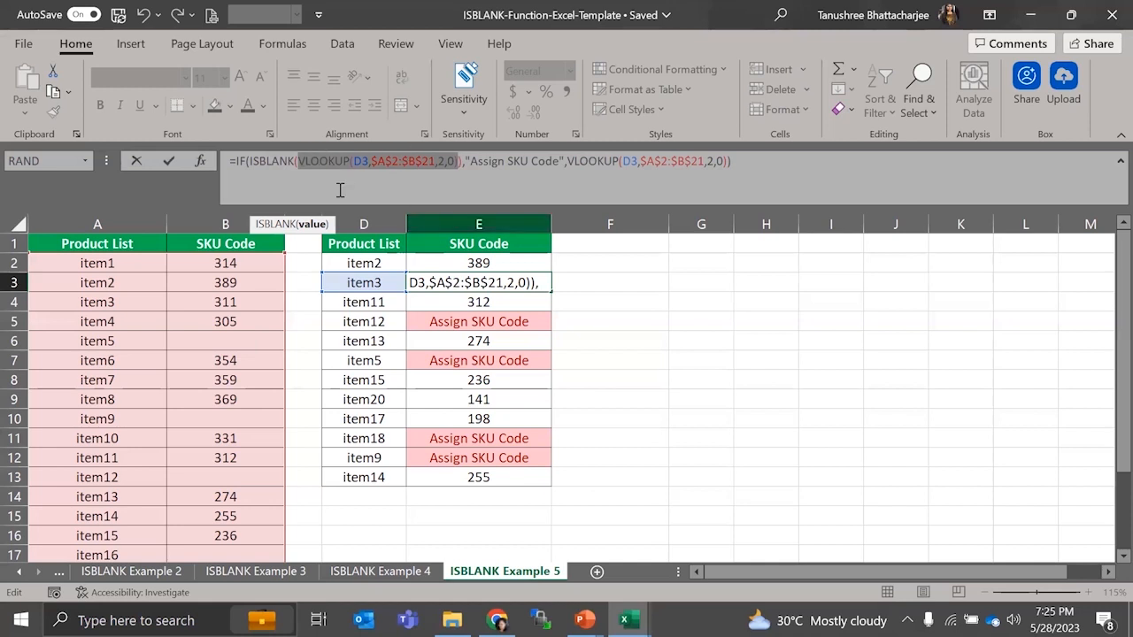
drag(571, 161, 729, 162)
click(366, 161)
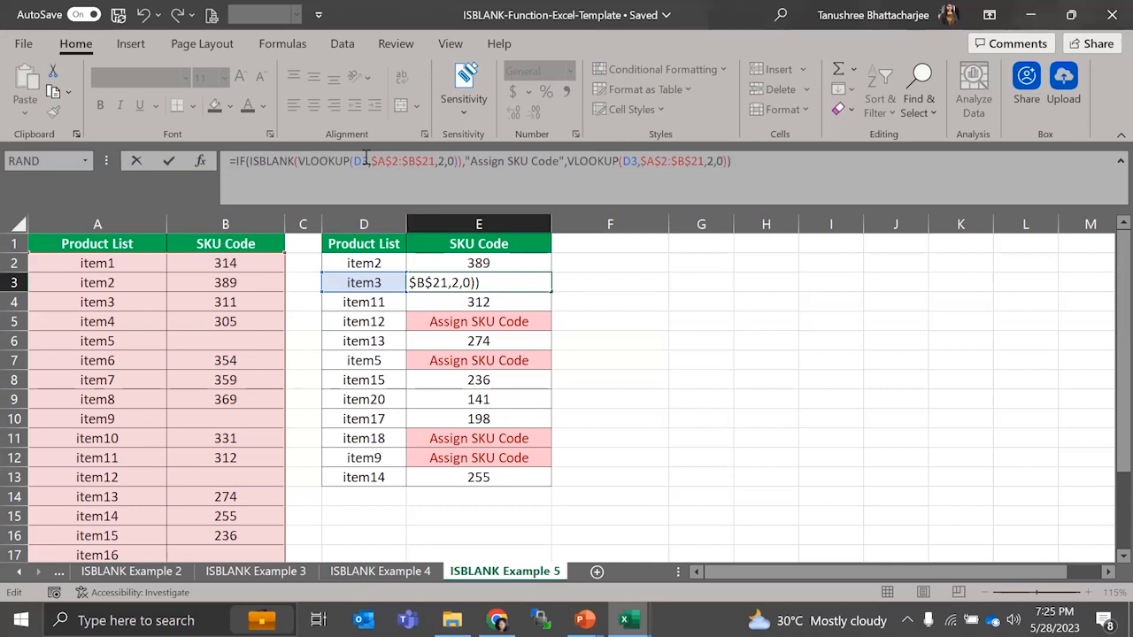
- Review the E3 formula's ISBLANK logical test, its "Assign SKU Code" true value and its false value, leaving the formula as it is
drag(303, 159, 457, 159)
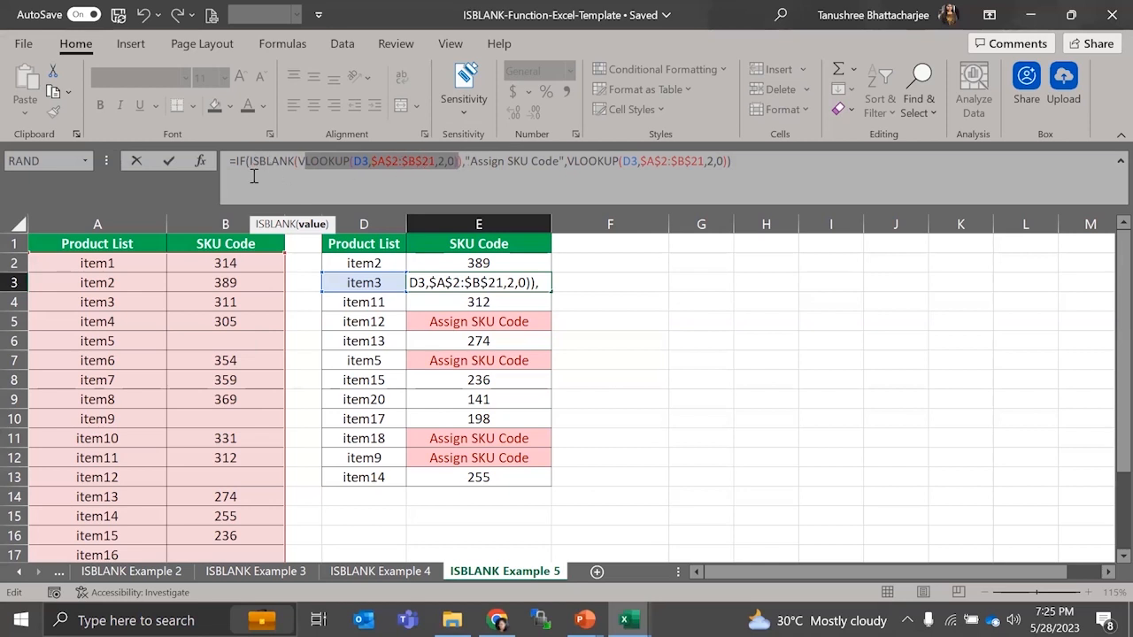
drag(269, 159, 463, 151)
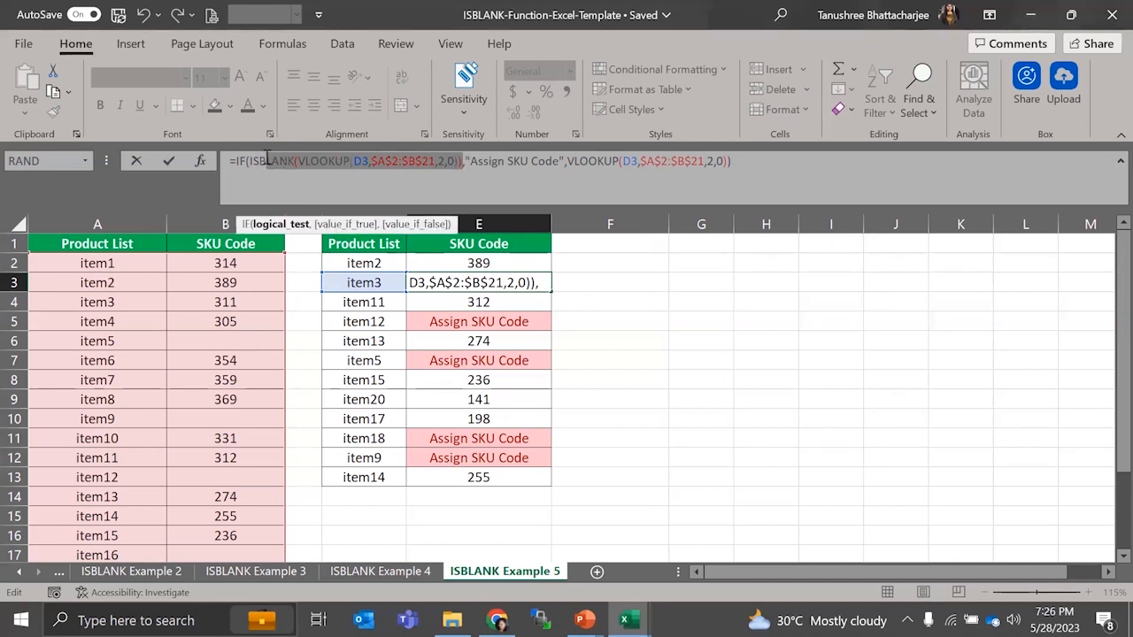
drag(465, 161, 567, 161)
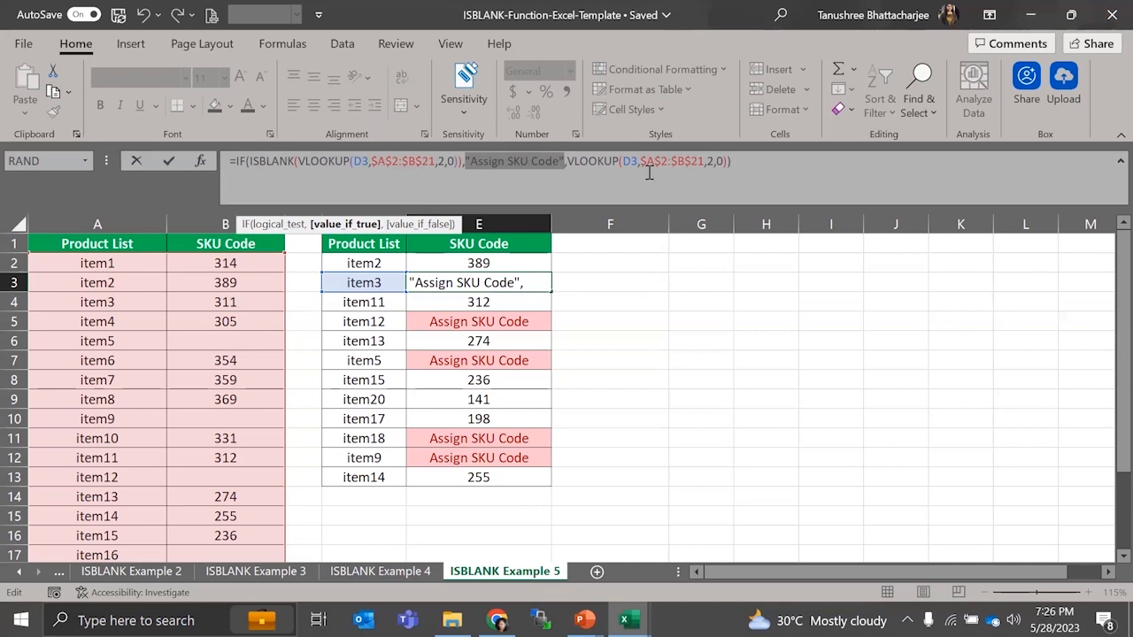
click(600, 161)
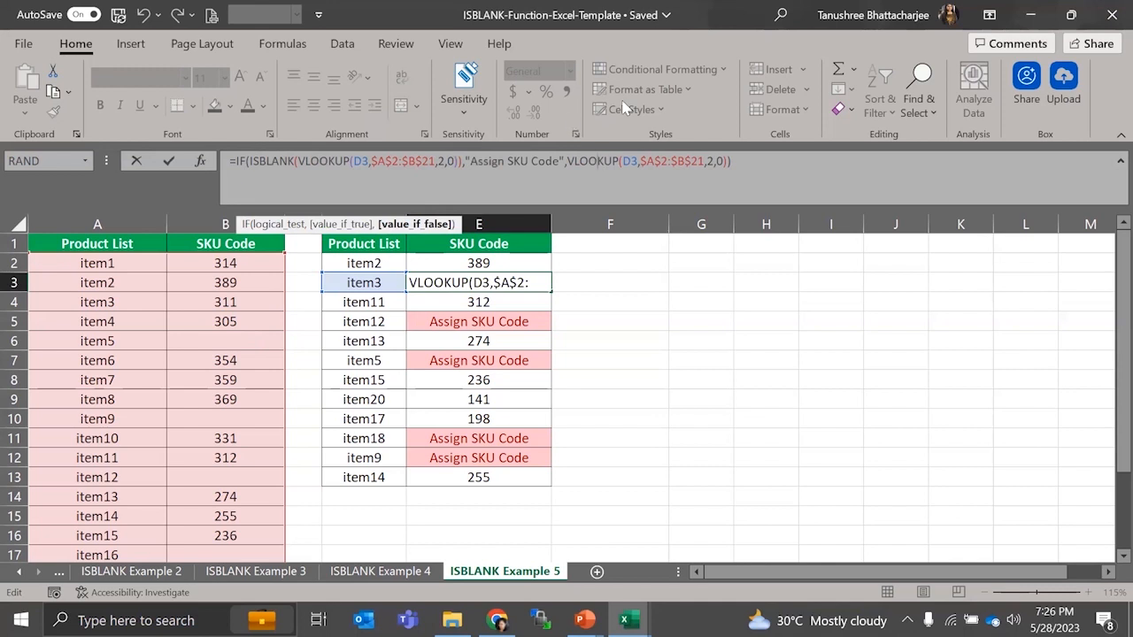
key(Return)
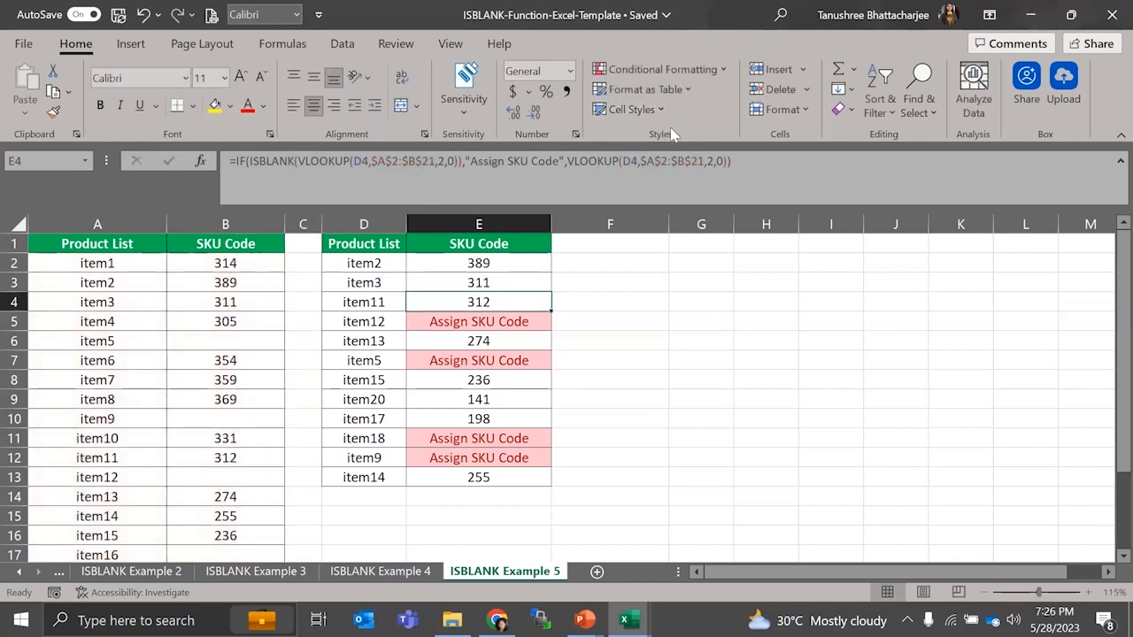
- Save and close the ISBLANK-Function-Excel-Template workbook
key(ctrl+s)
click(469, 317)
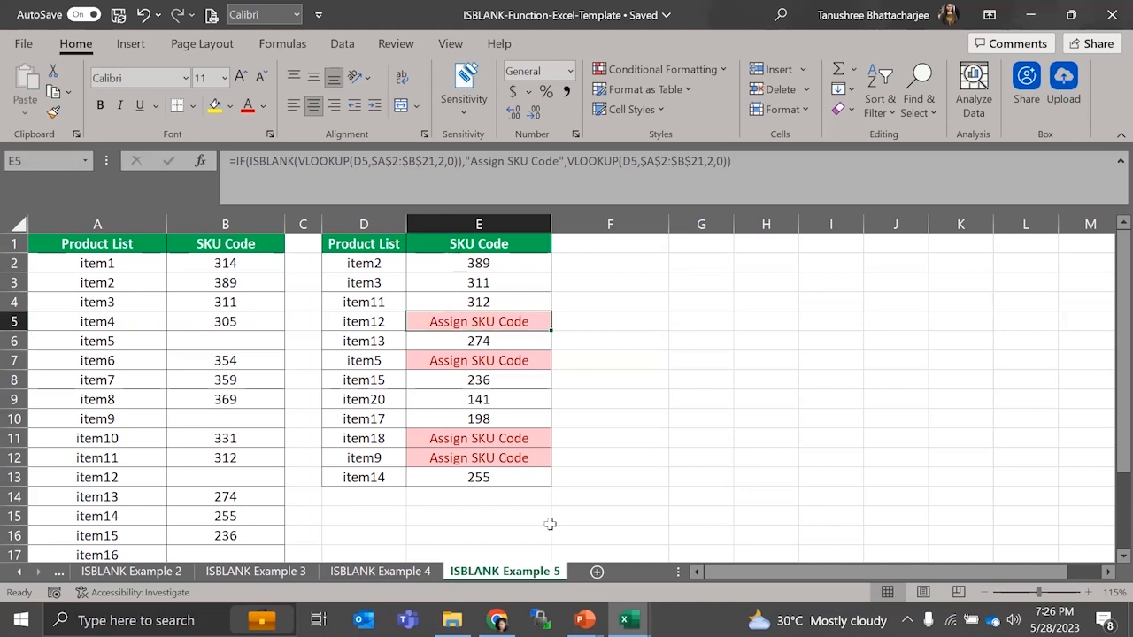
click(1110, 11)
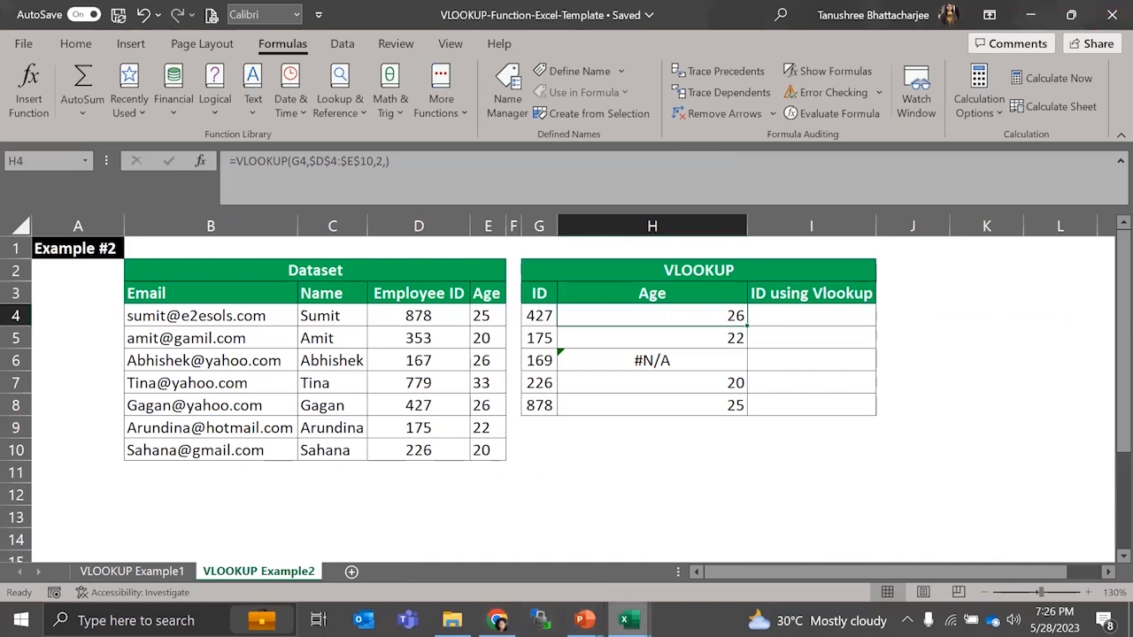
- Switch to the IF-Function-Excel-Template workbook and select cell D8 on its Leap Year sheet
mouse_move(624, 620)
click(473, 571)
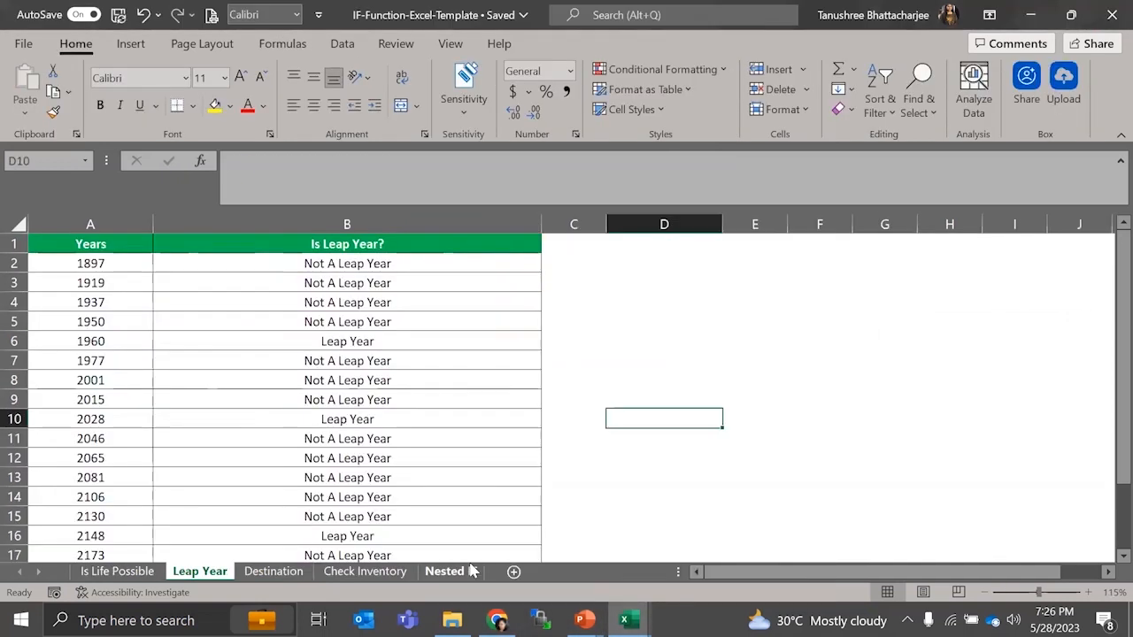
click(427, 379)
click(682, 380)
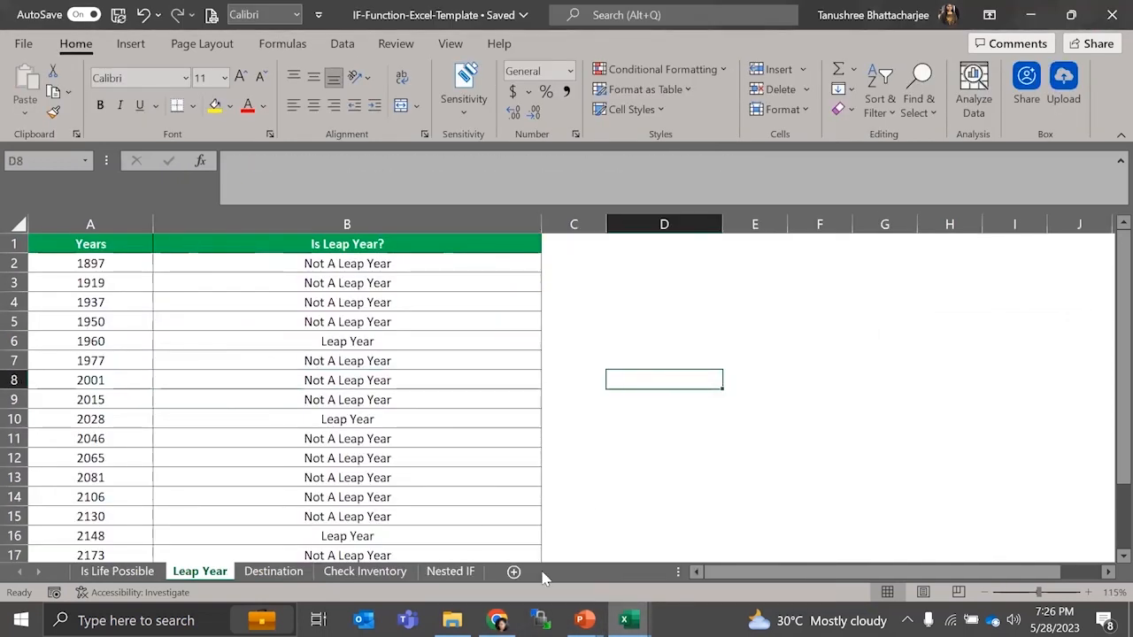
- Go through the Destination sheet to Check Inventory and review the F2 formula and the inventory table in A1:B11
click(273, 570)
click(625, 309)
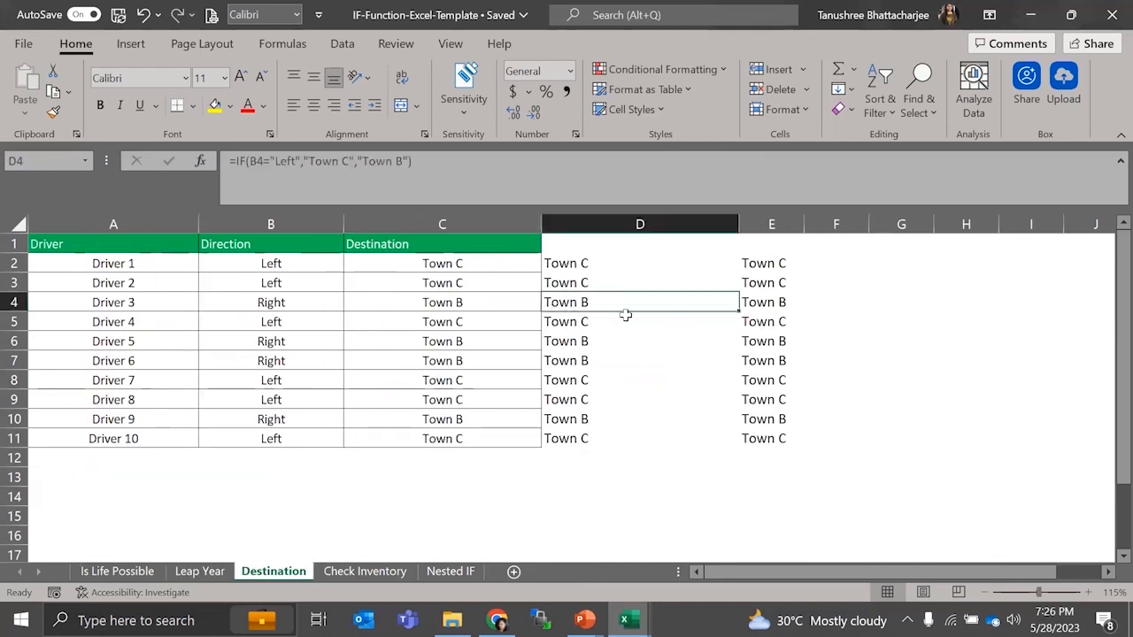
click(372, 571)
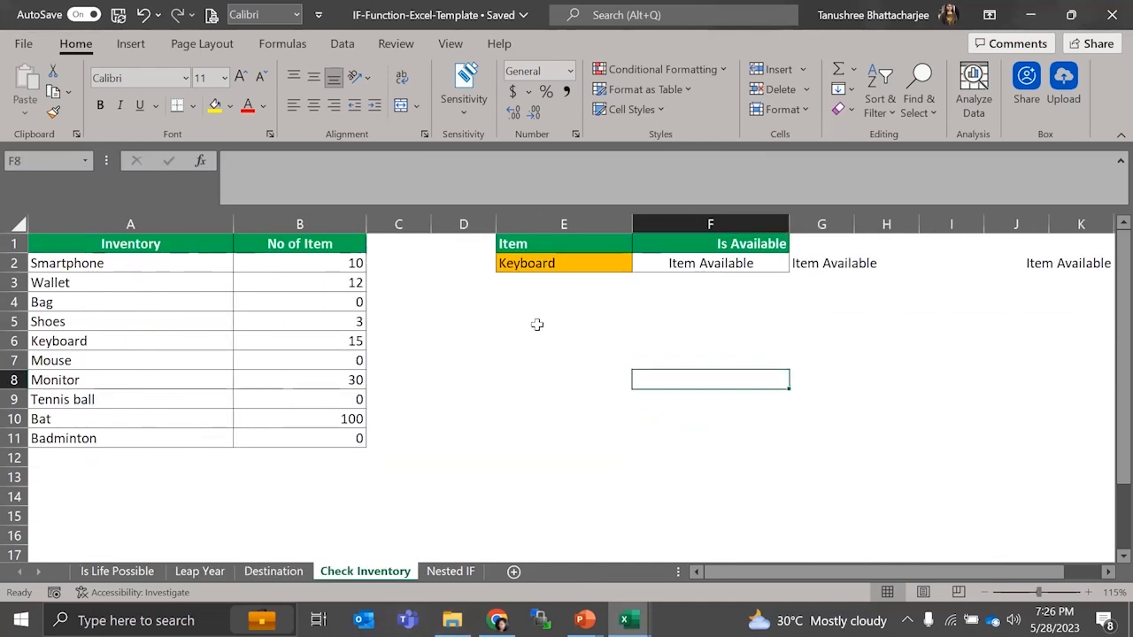
click(724, 260)
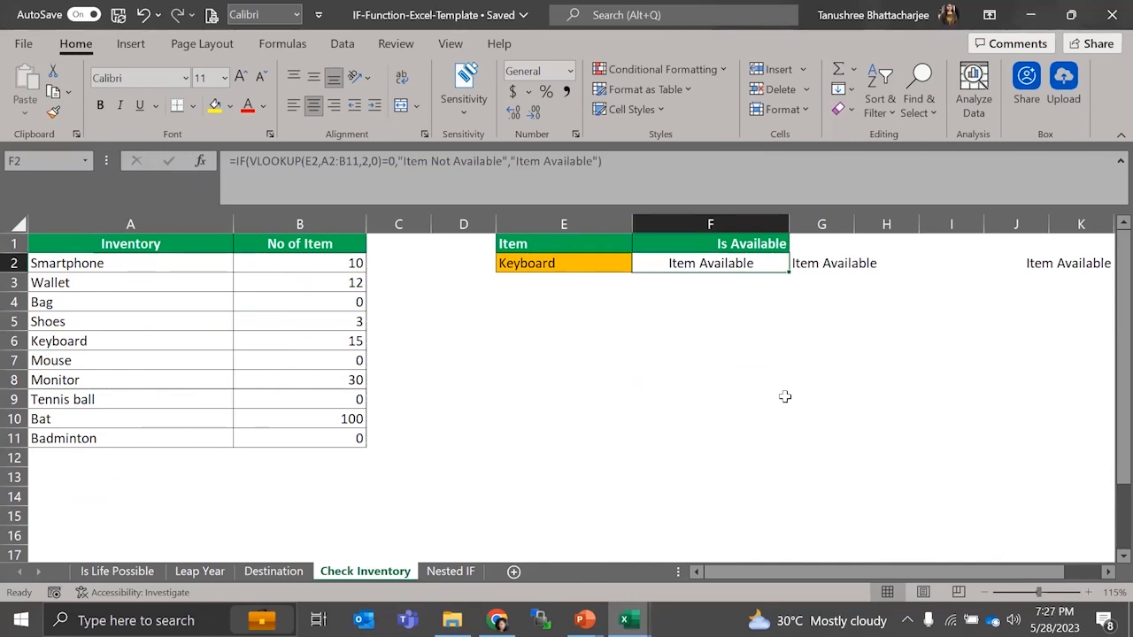
click(784, 398)
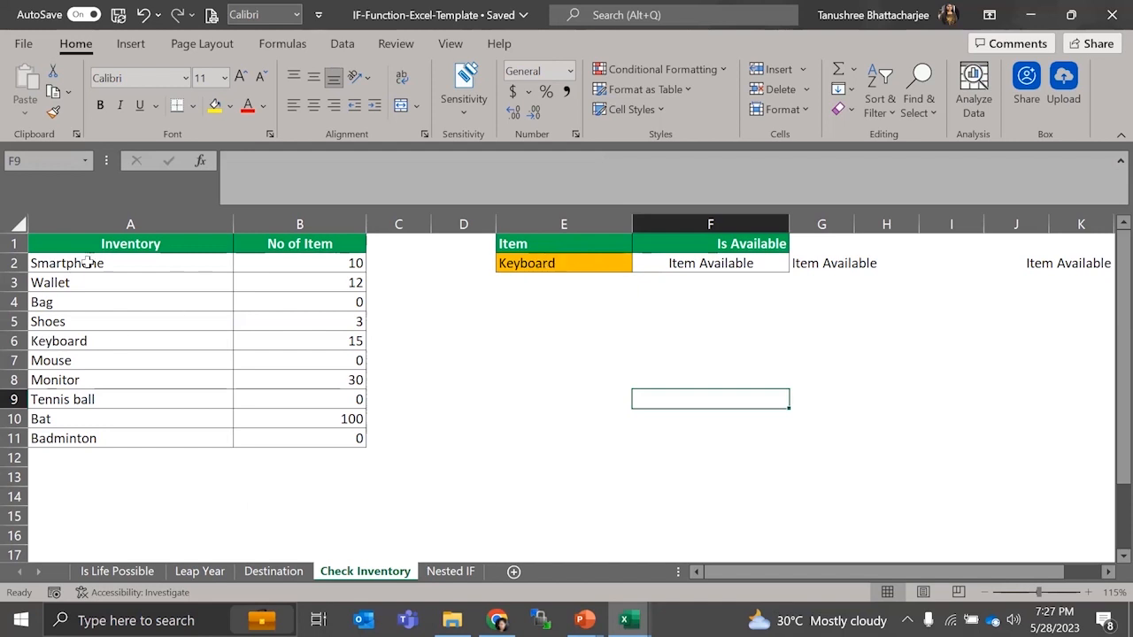
drag(111, 240, 304, 434)
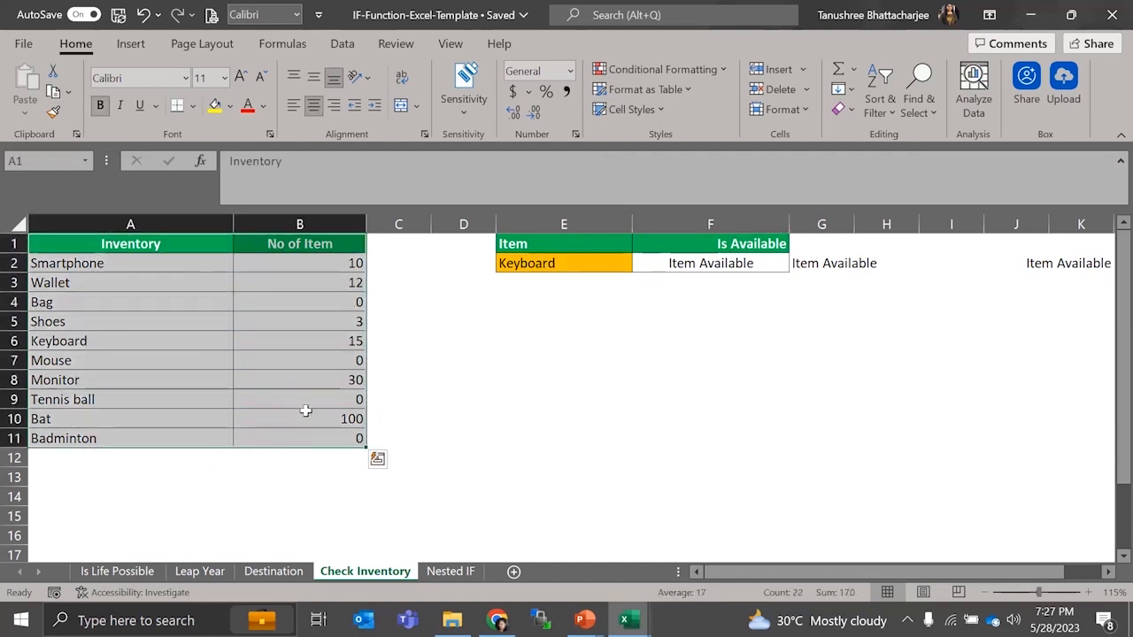
click(336, 304)
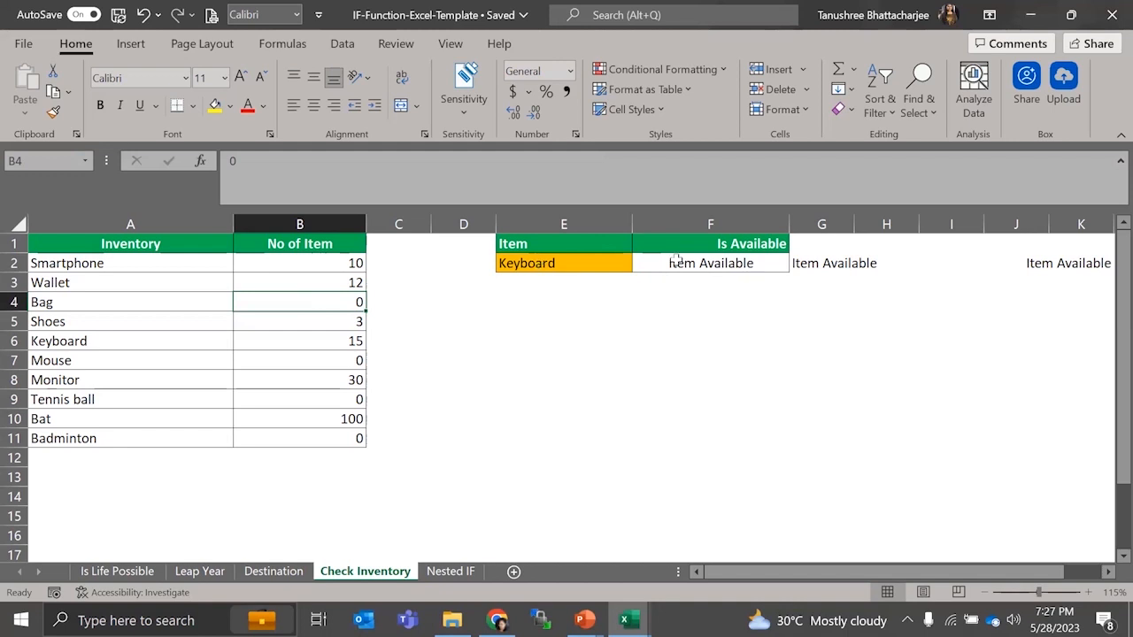
- Clear the duplicate availability formulas from cells G2 to K2
drag(839, 264, 1070, 263)
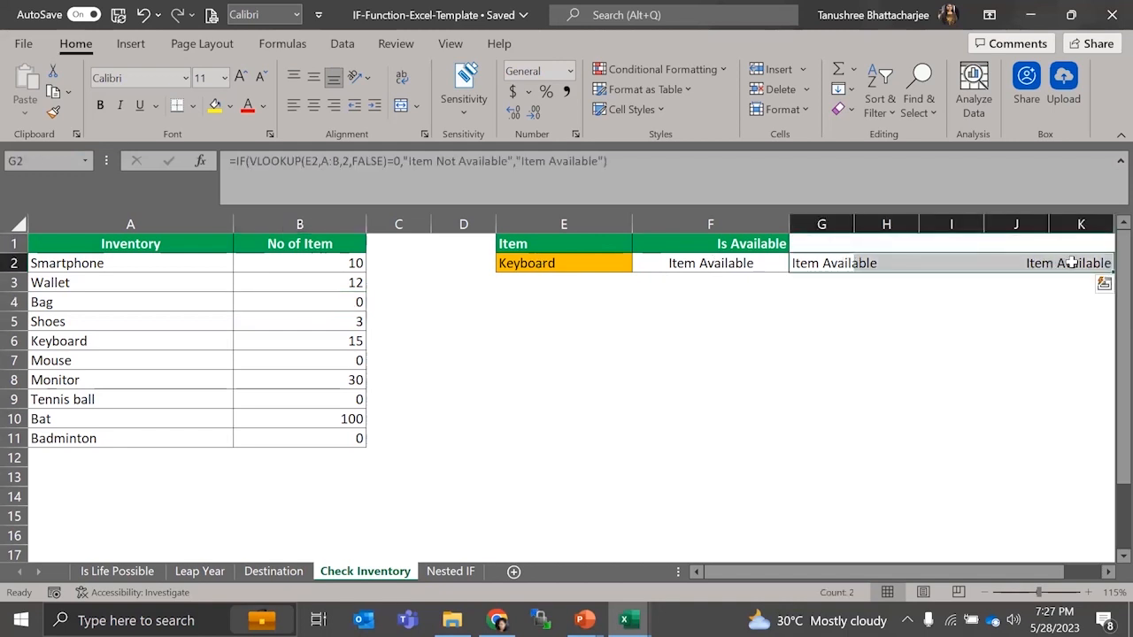
key(Delete)
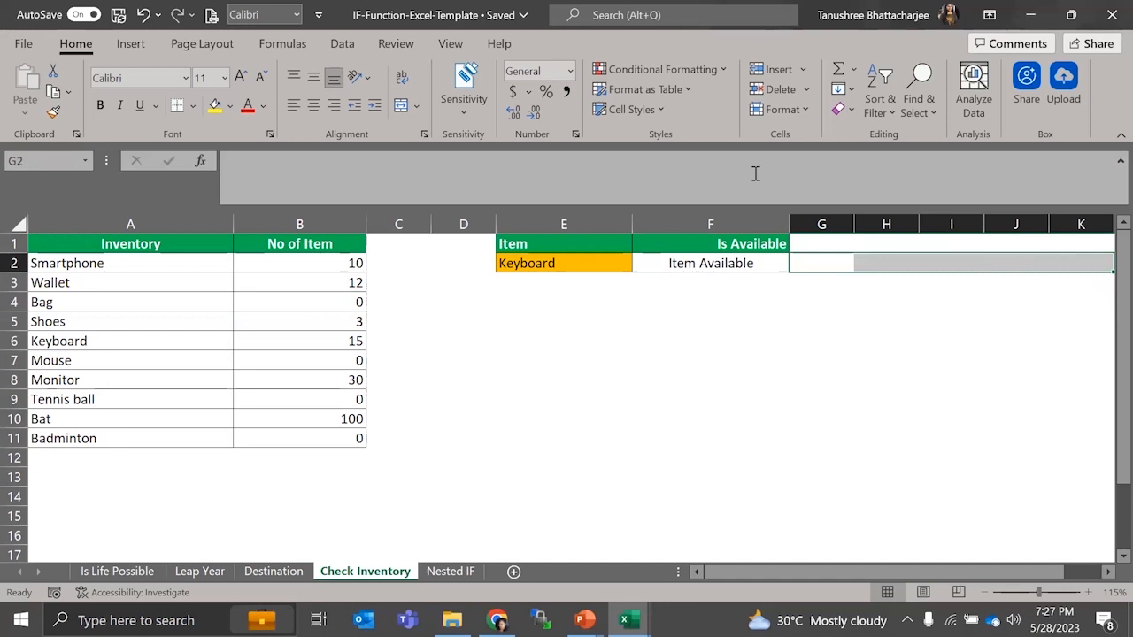
click(639, 363)
- Examine the F2 formula's VLOOKUP logical test, its column index and its "Item Available" false value, leaving the formula as it is
click(693, 263)
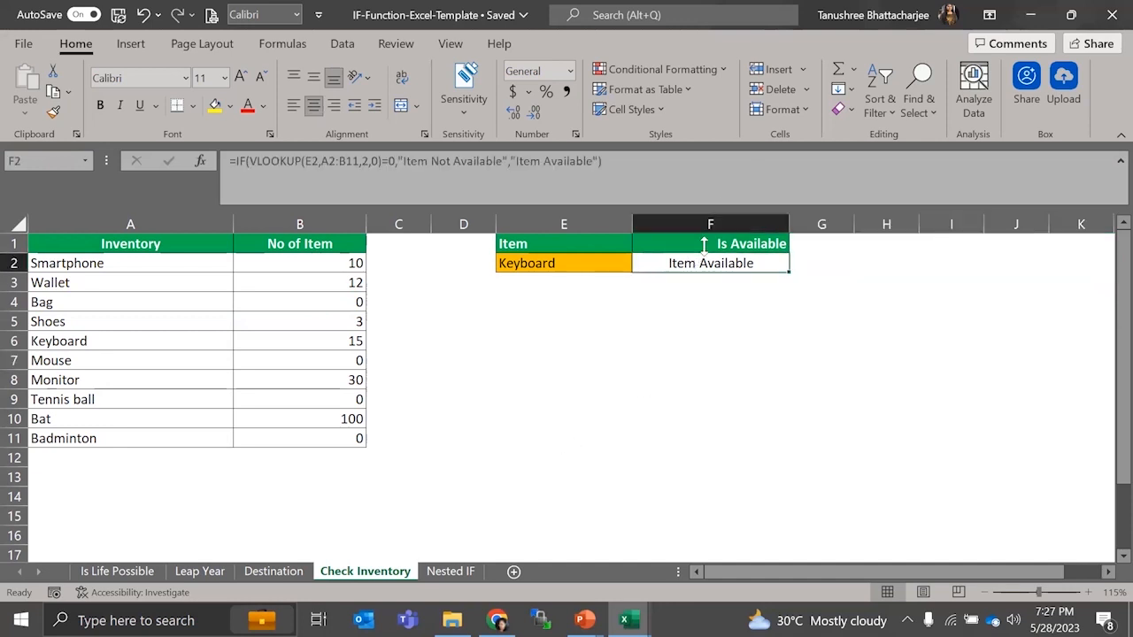
click(644, 161)
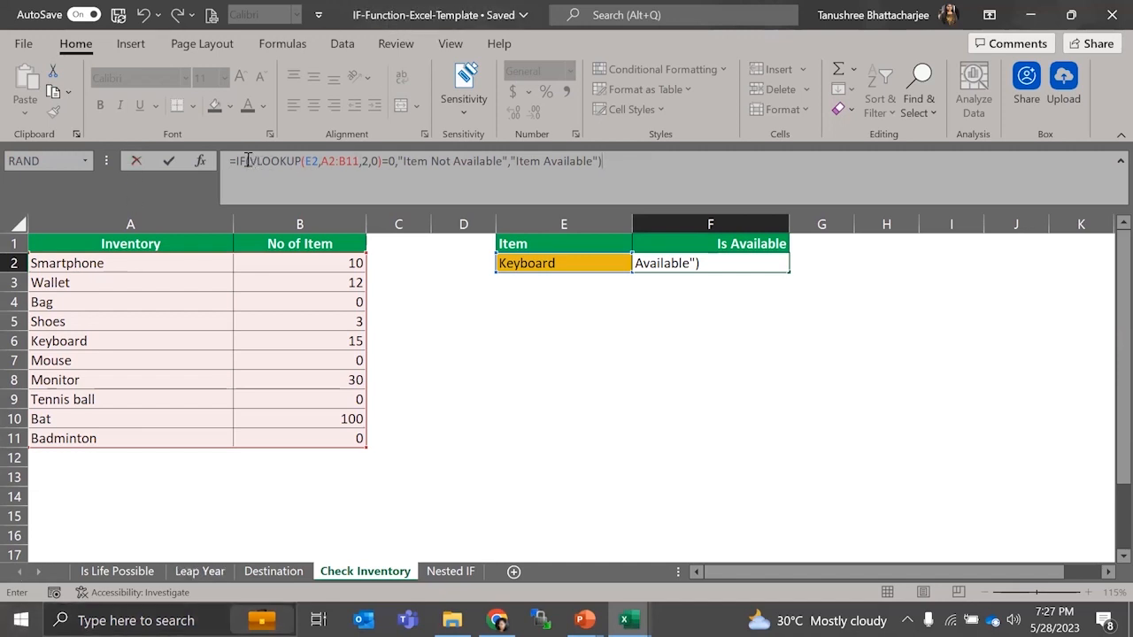
drag(252, 161, 382, 161)
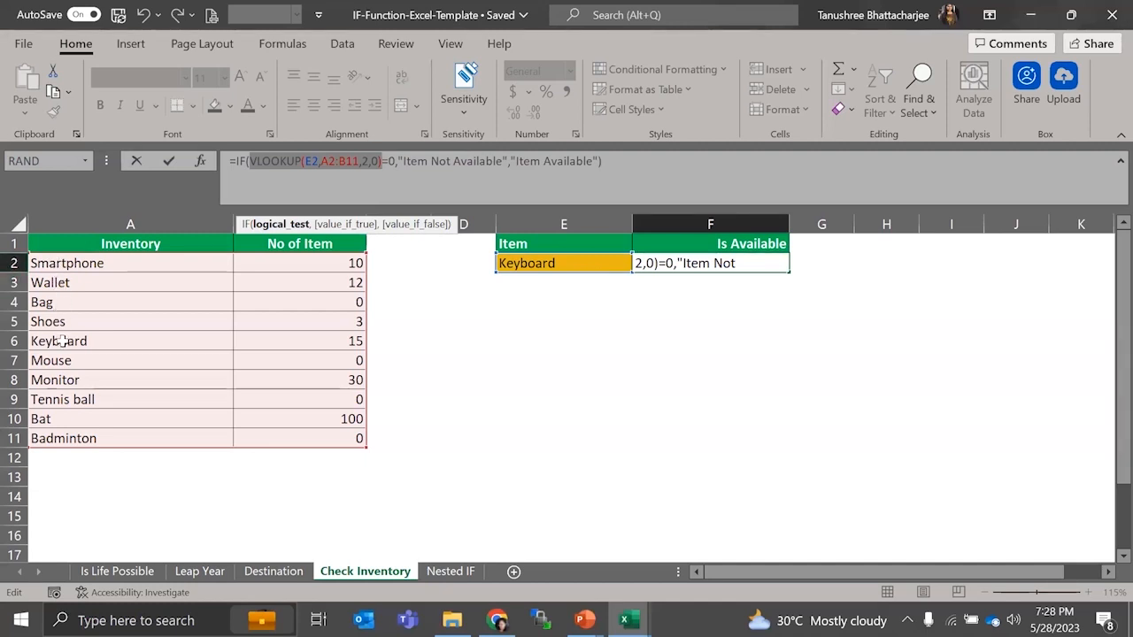
click(368, 167)
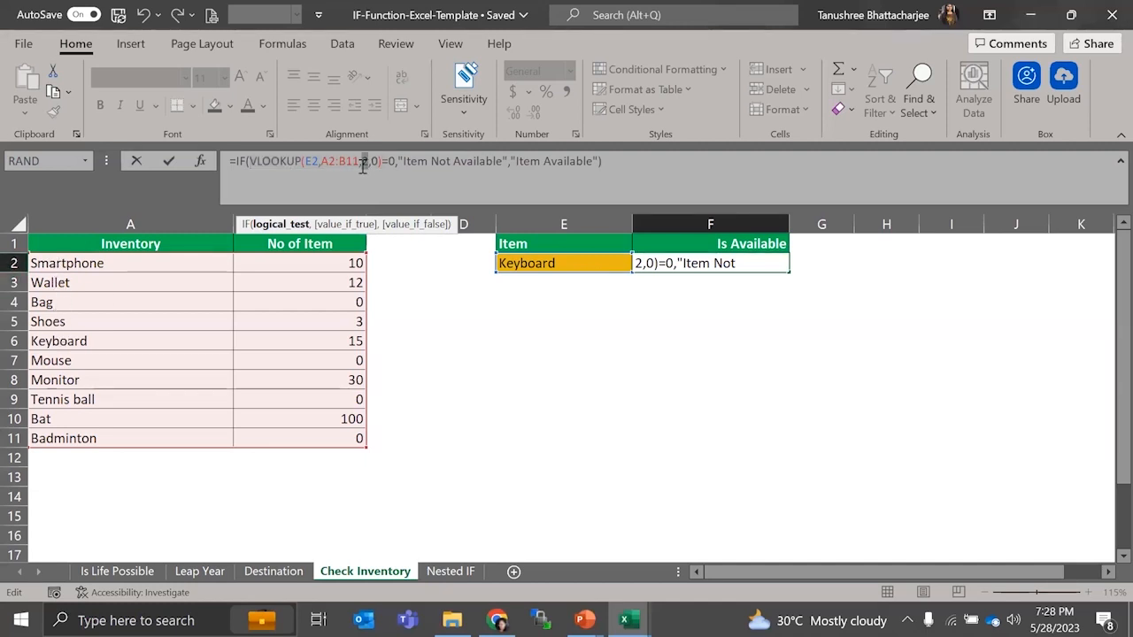
double_click(362, 166)
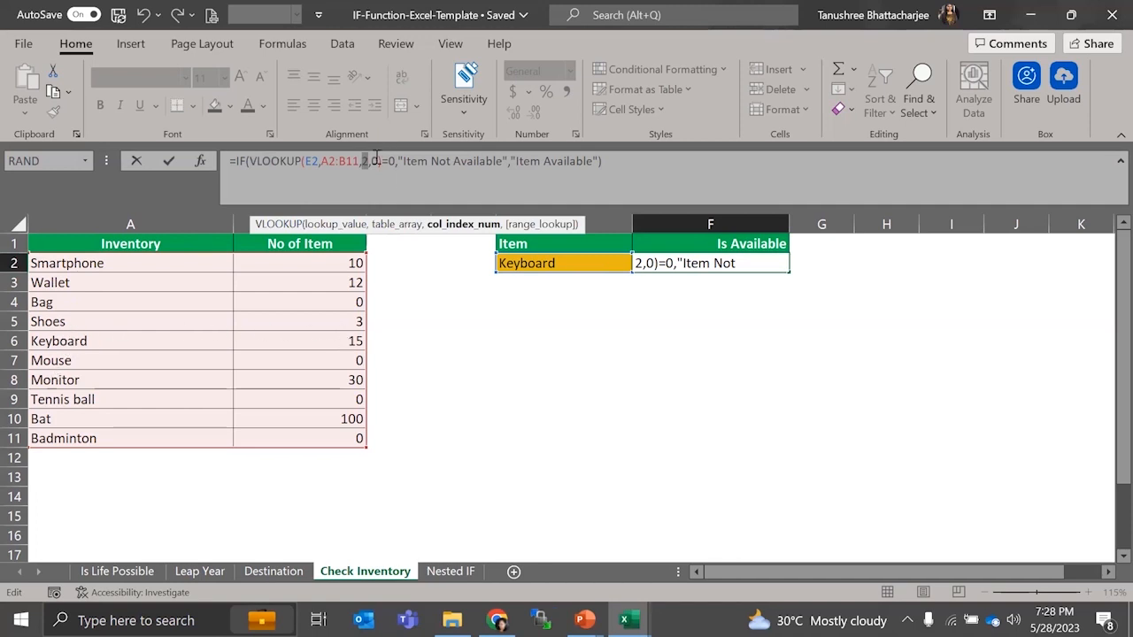
drag(383, 161, 252, 161)
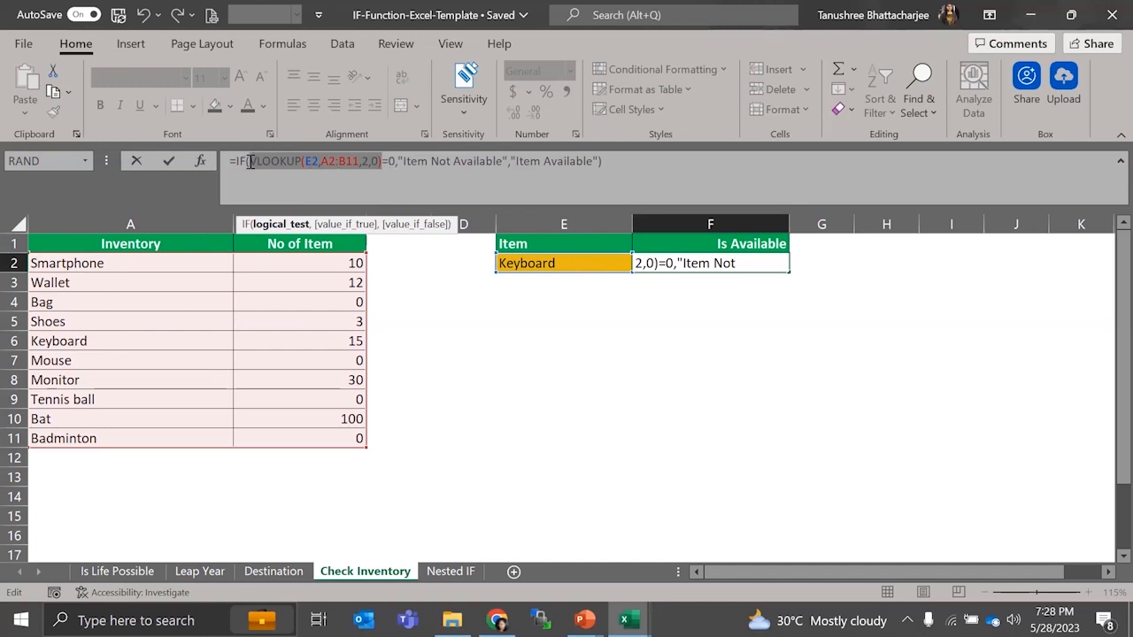
drag(251, 161, 395, 161)
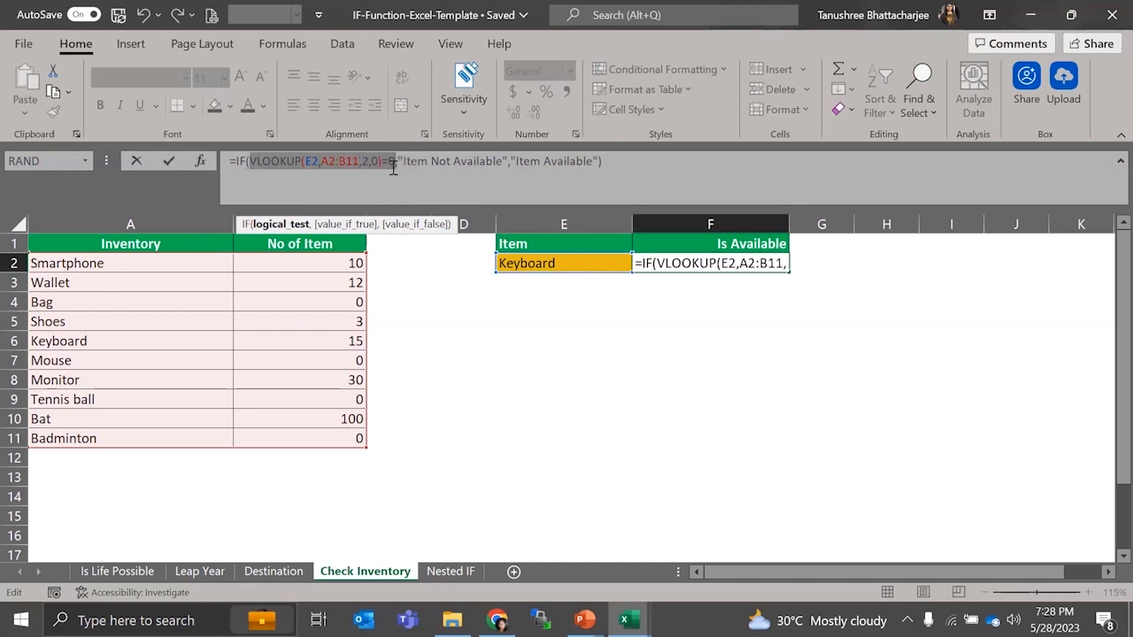
drag(598, 161, 510, 157)
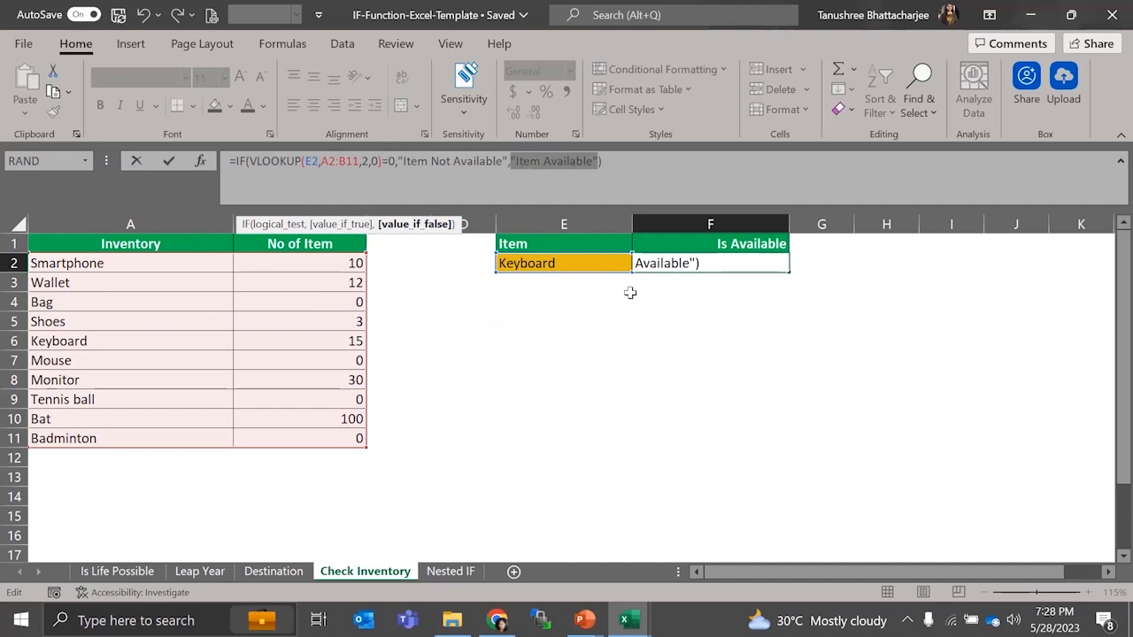
key(Return)
- Set the lookup item in E2 to Bag
click(616, 263)
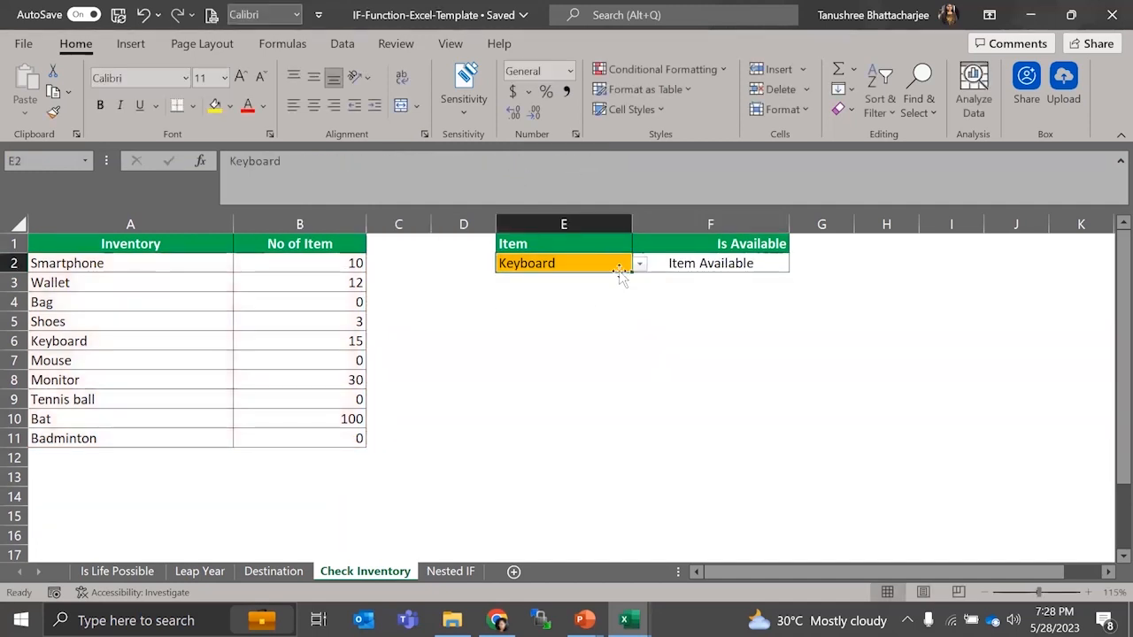
click(638, 263)
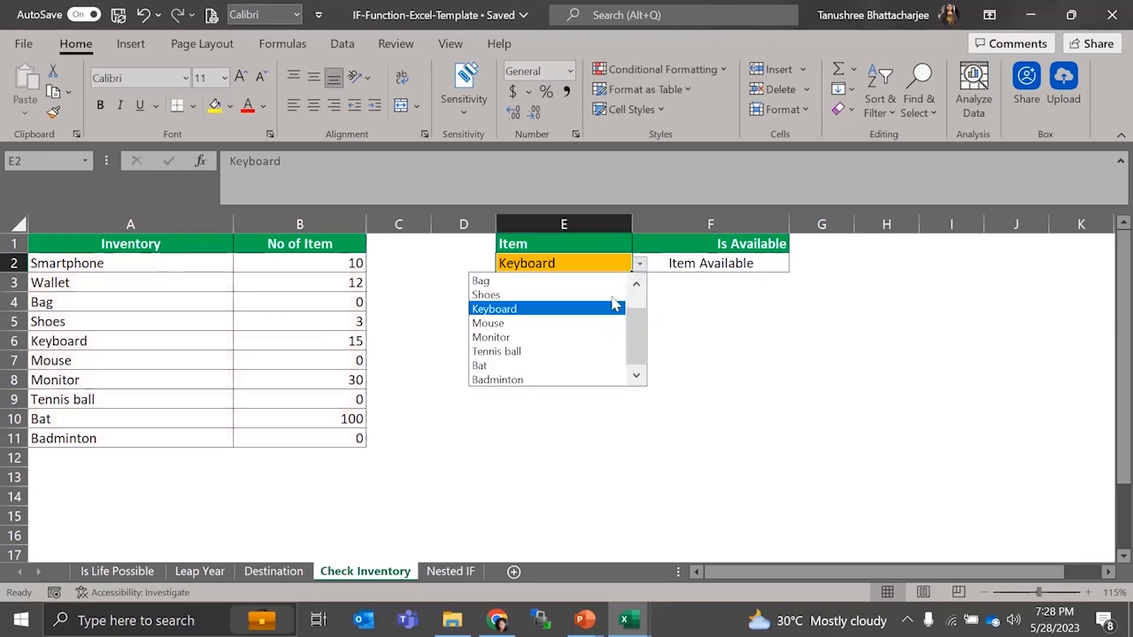
click(542, 280)
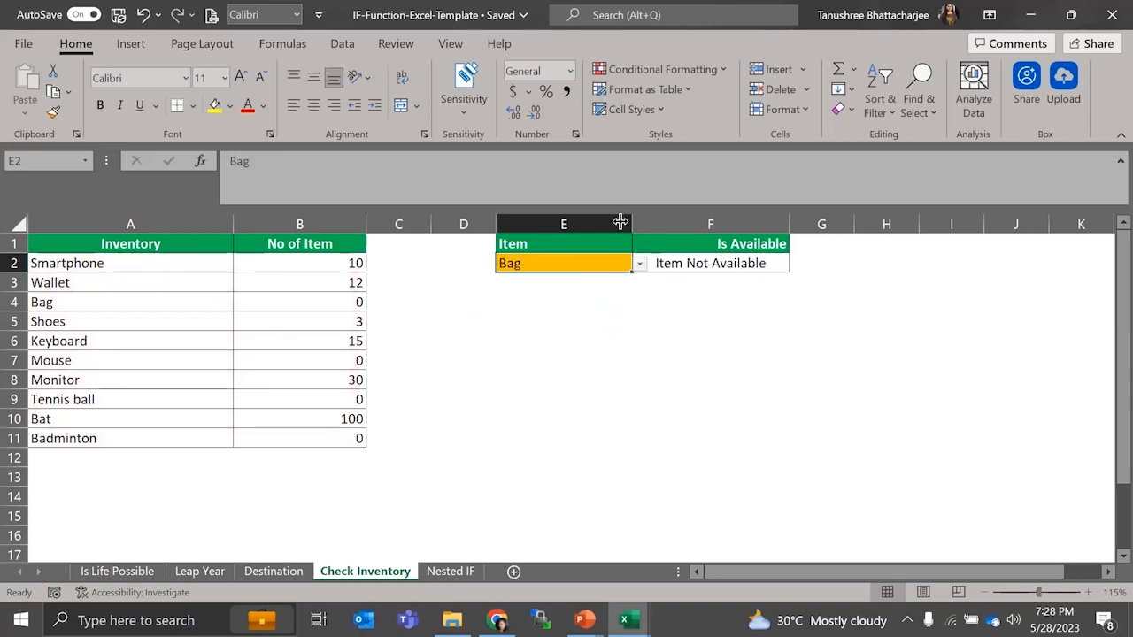
- Review how the F2 formula's VLOOKUP =0 test leads to its "Item Not Available" true value for Bag, without changing it
click(671, 263)
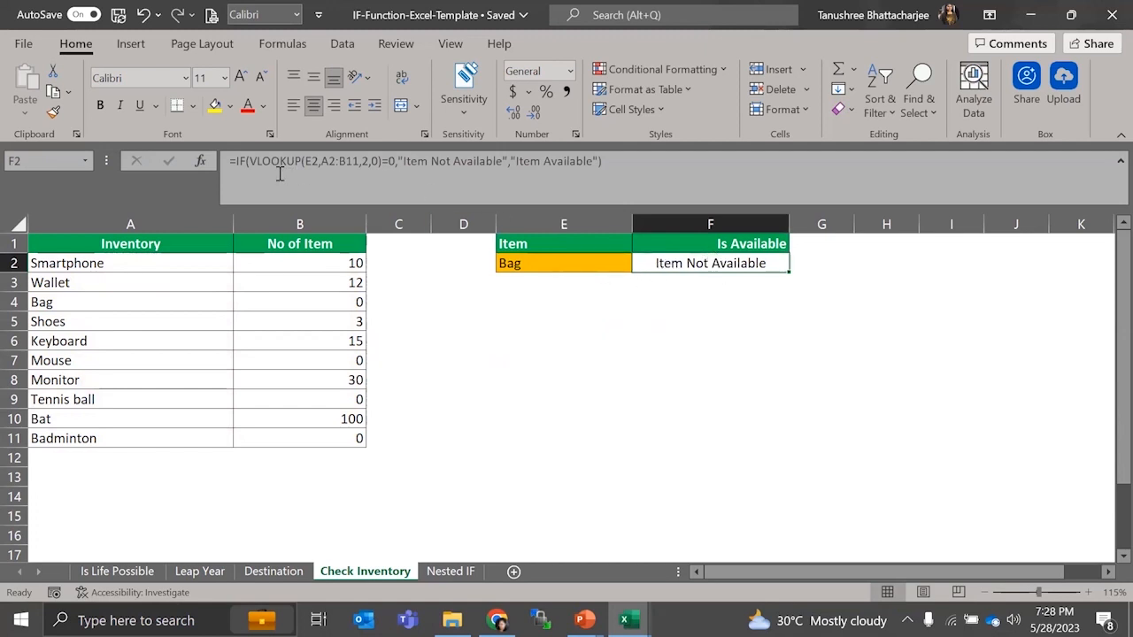
drag(251, 164, 386, 167)
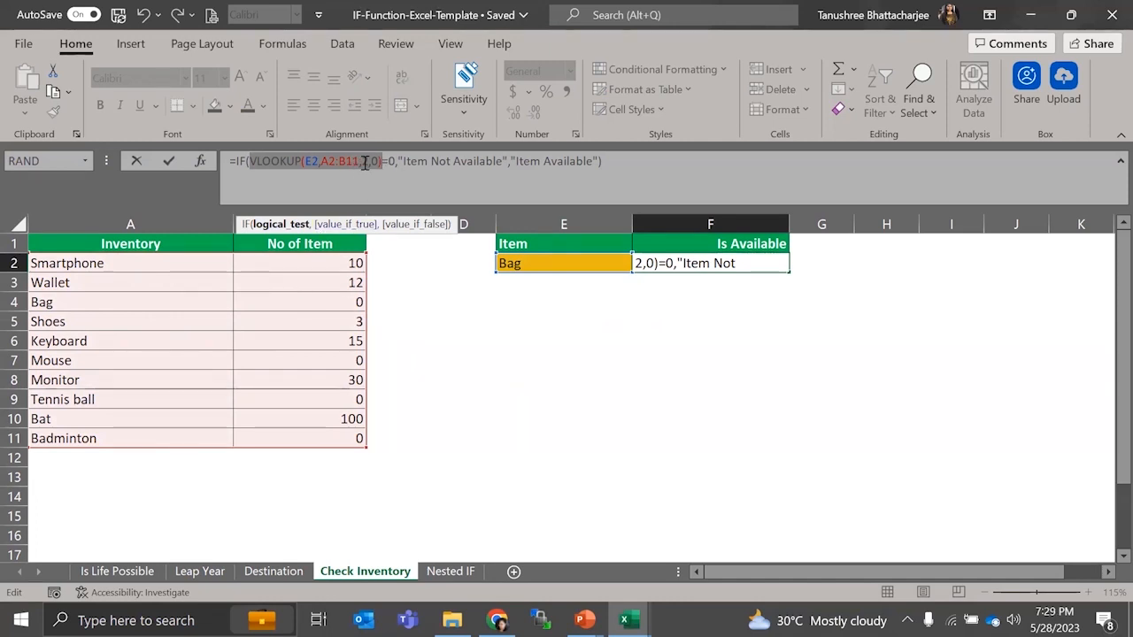
drag(395, 164, 250, 168)
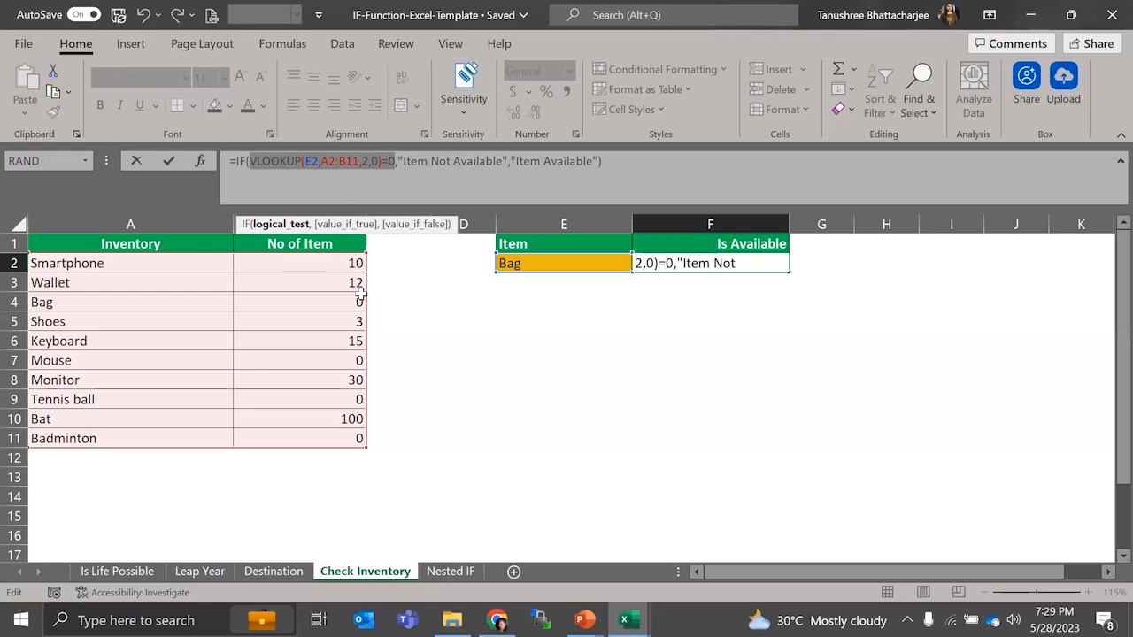
click(397, 160)
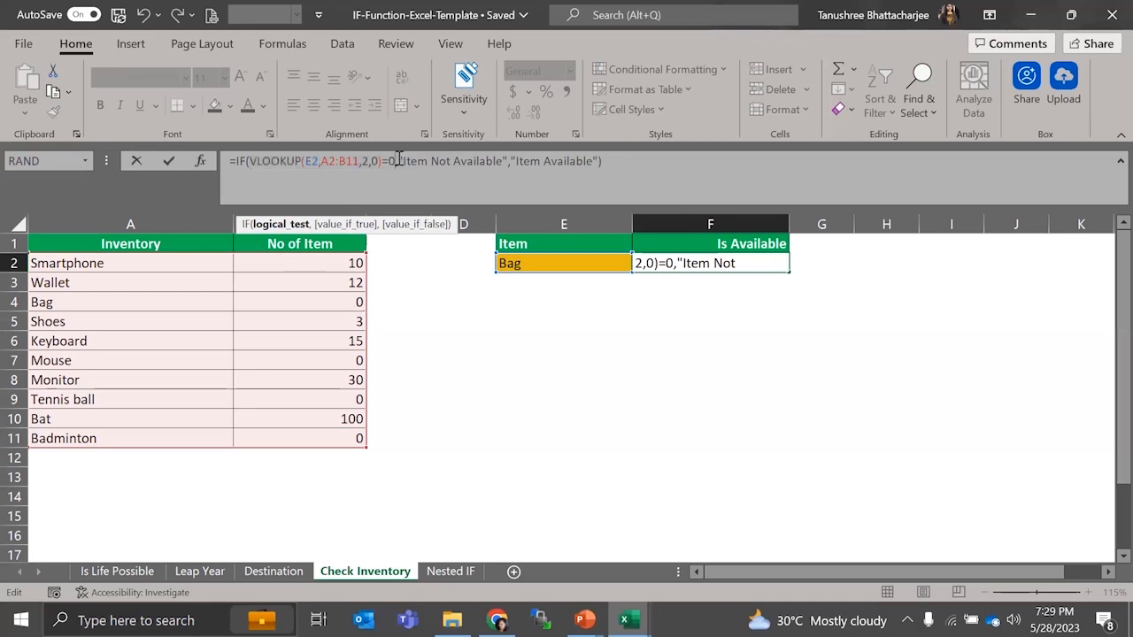
drag(398, 160, 508, 162)
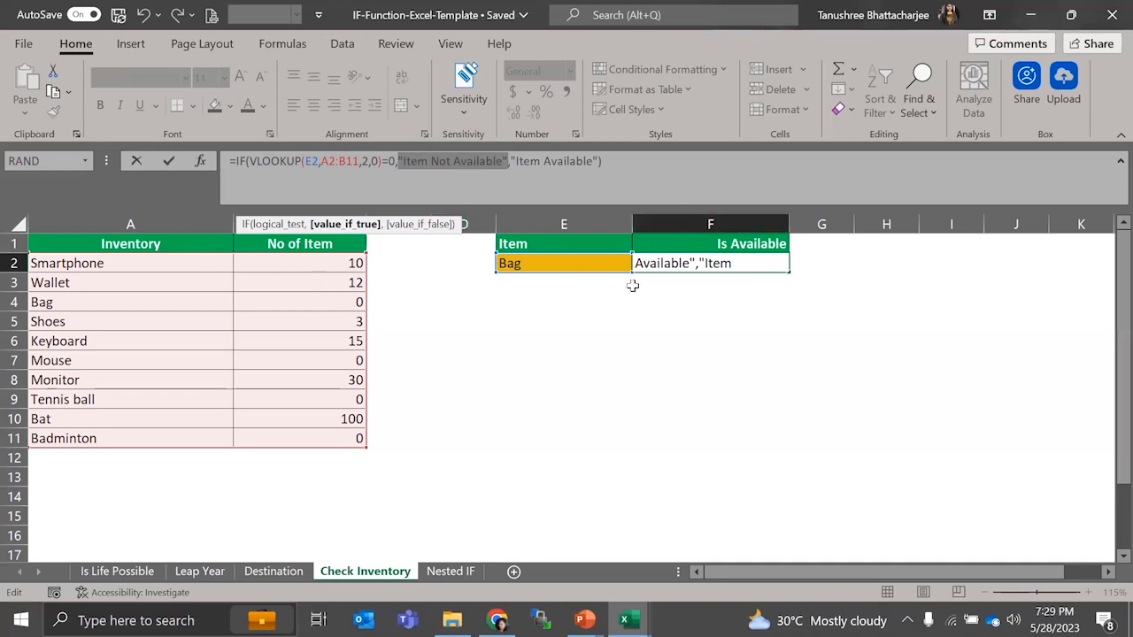
key(Return)
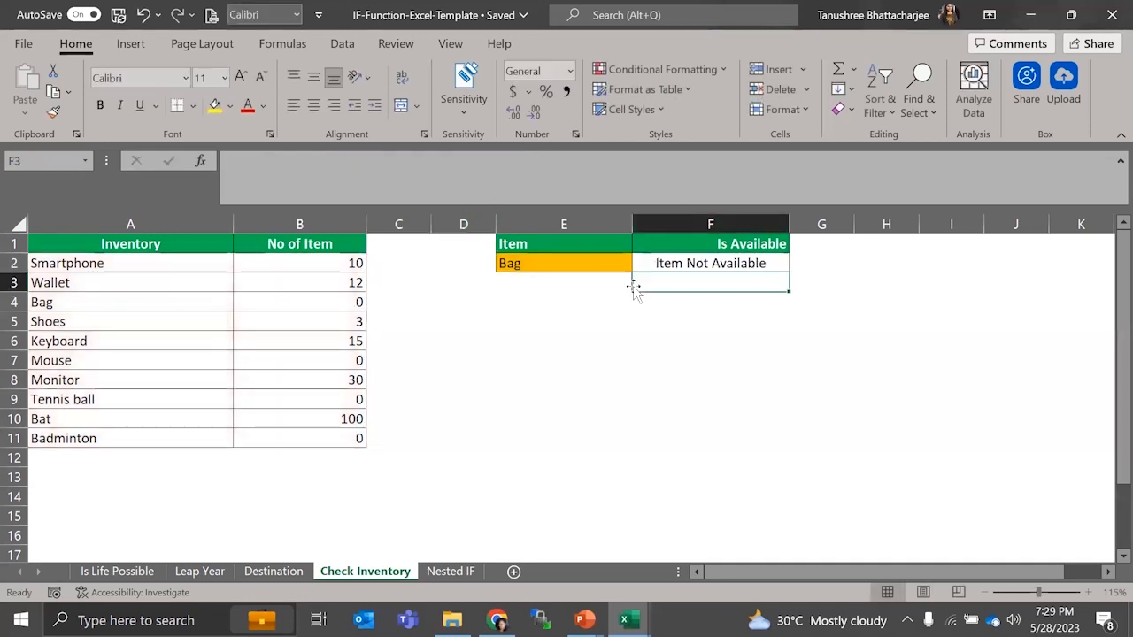
- Set the lookup item in E2 to Bat
click(587, 265)
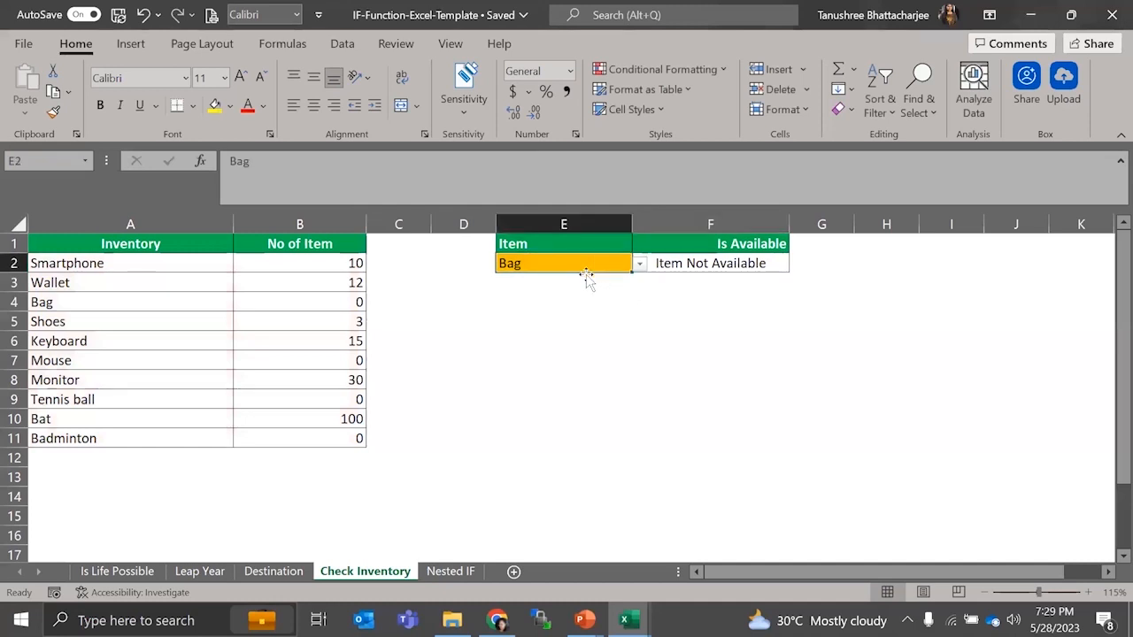
click(639, 265)
click(580, 364)
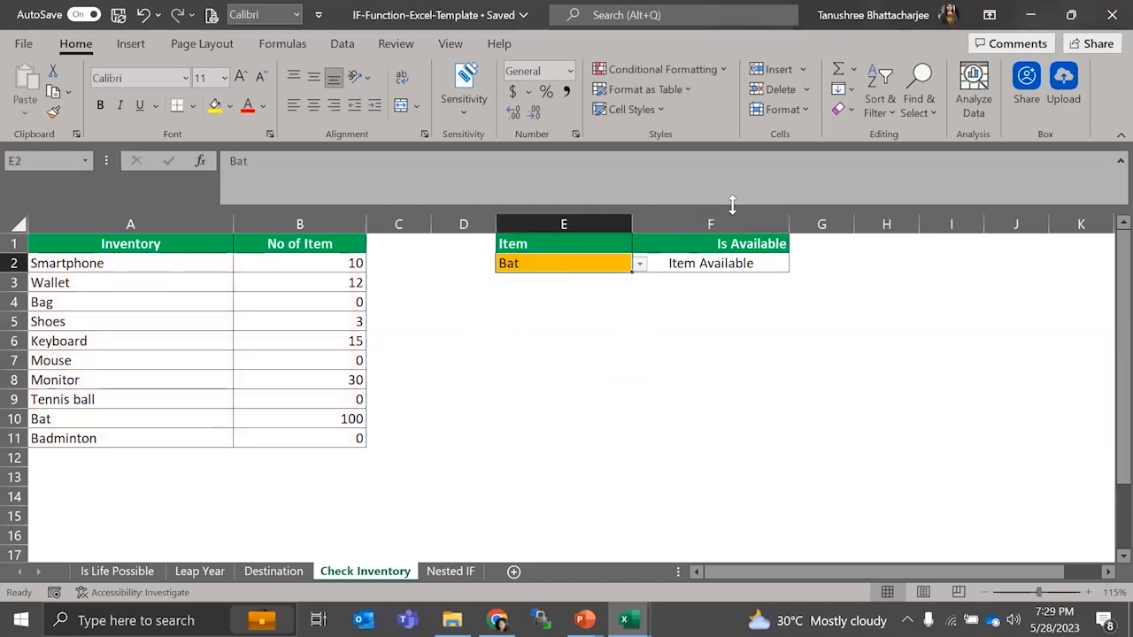
- Check the VLOOKUP part of the F2 formula for Bat, leaving the formula as it is
click(734, 266)
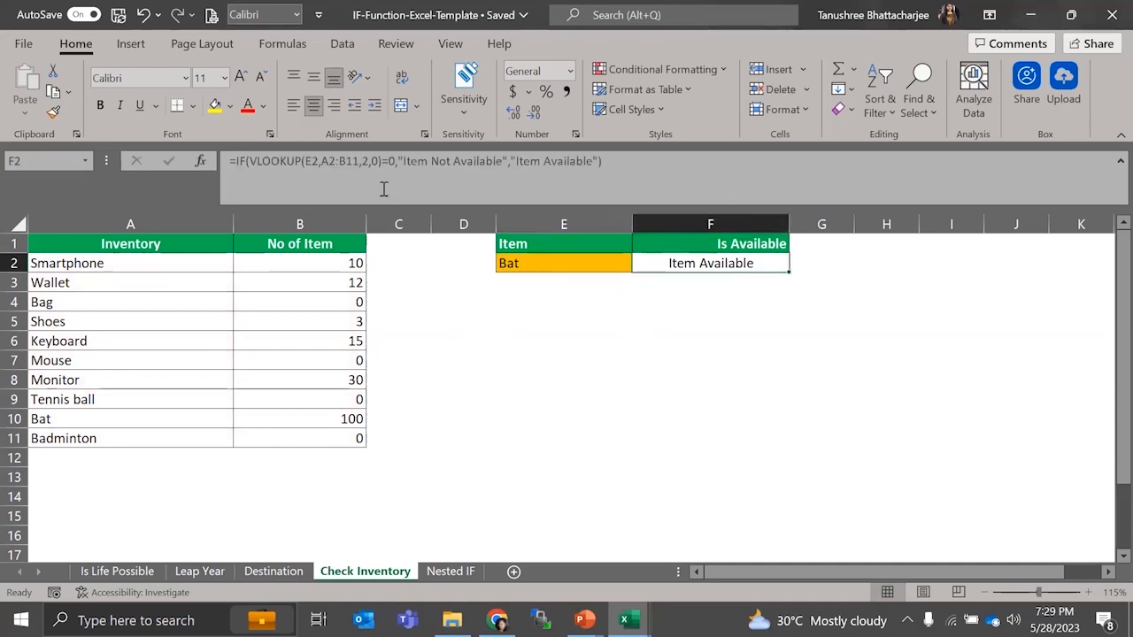
click(255, 161)
drag(255, 161, 381, 161)
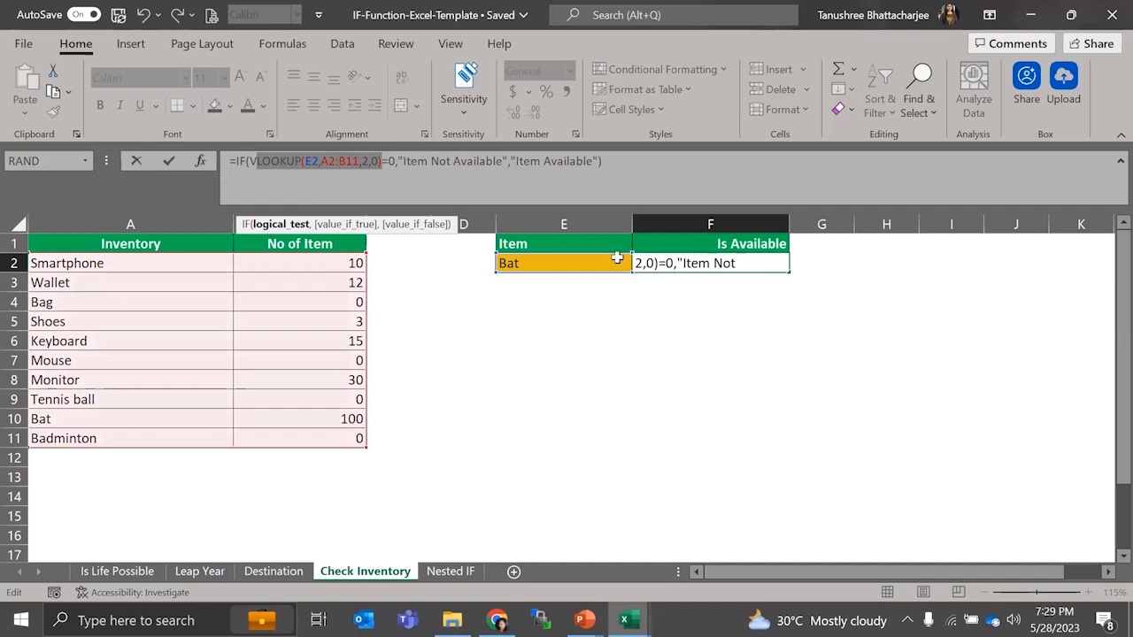
key(Return)
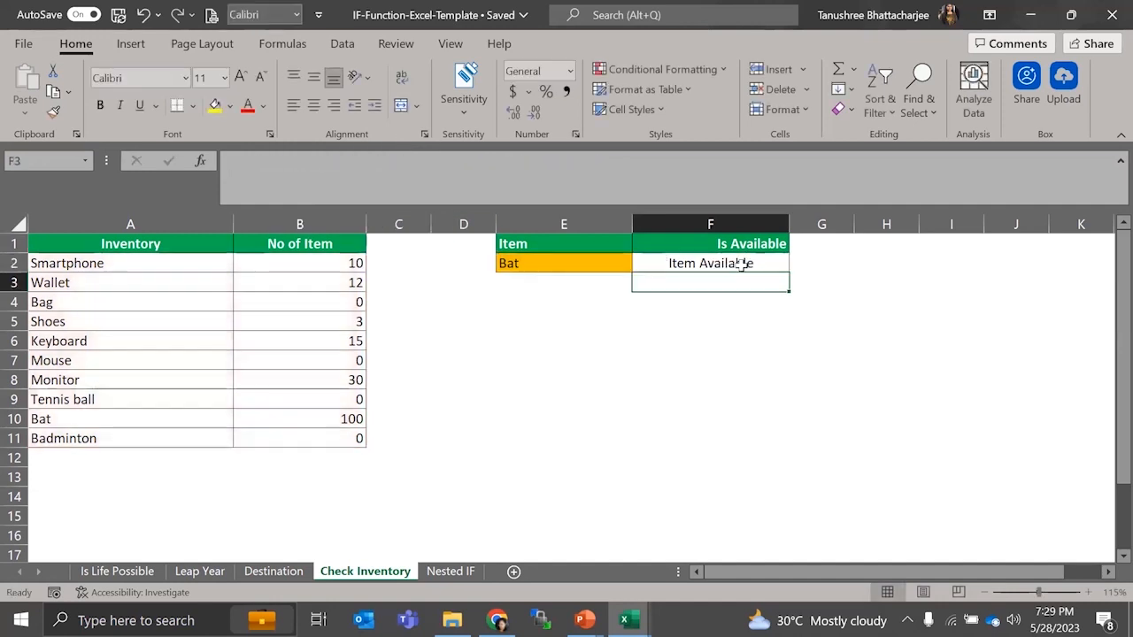
- Set the lookup item in E2 to Smartphone
click(589, 262)
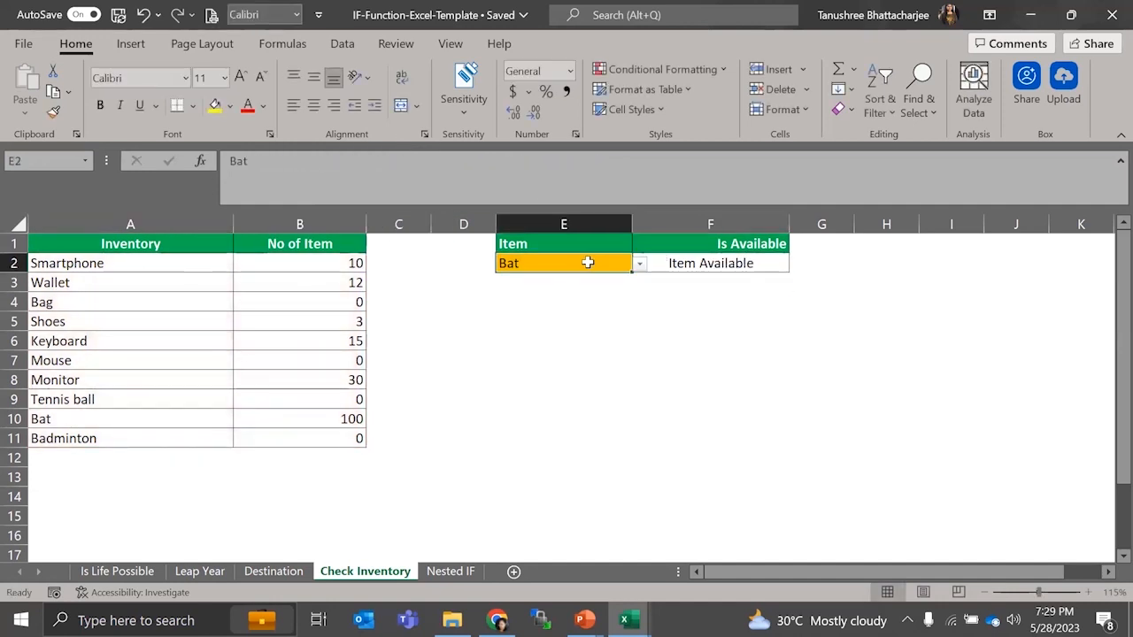
click(640, 264)
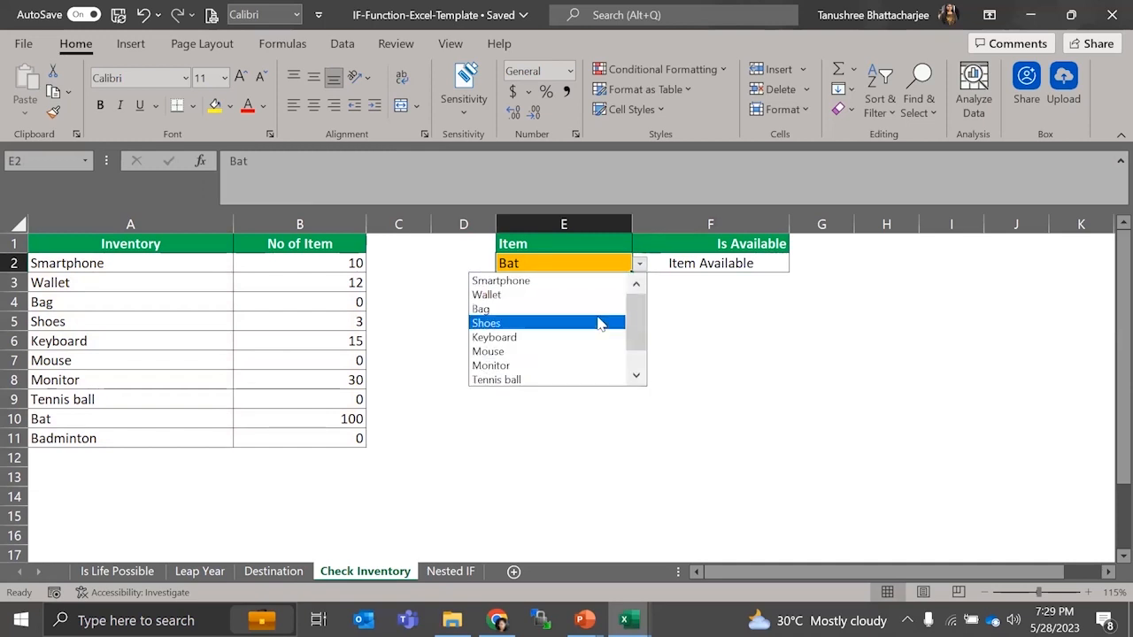
click(573, 282)
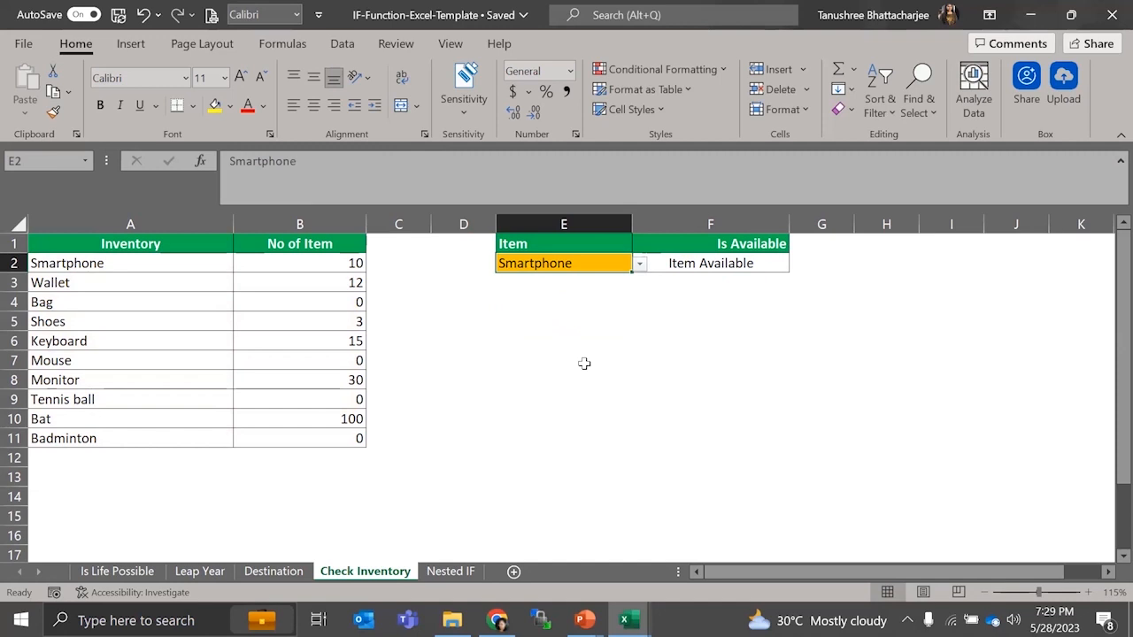
click(640, 265)
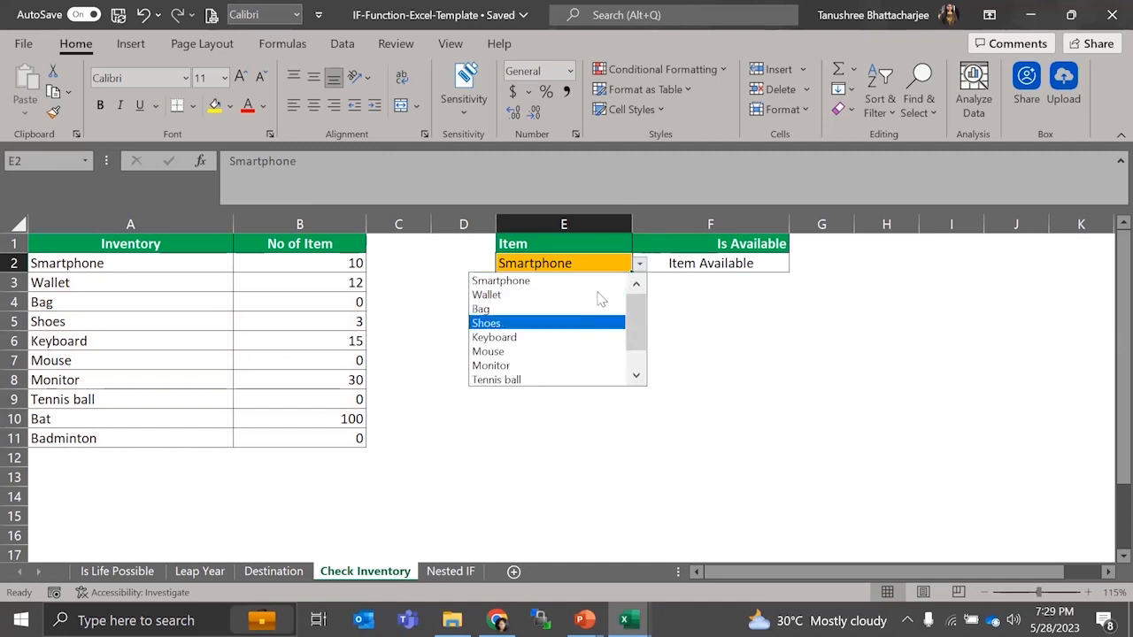
key(Escape)
- Open the Nested IF sheet and look over the student grades and the score-to-grade table
click(451, 571)
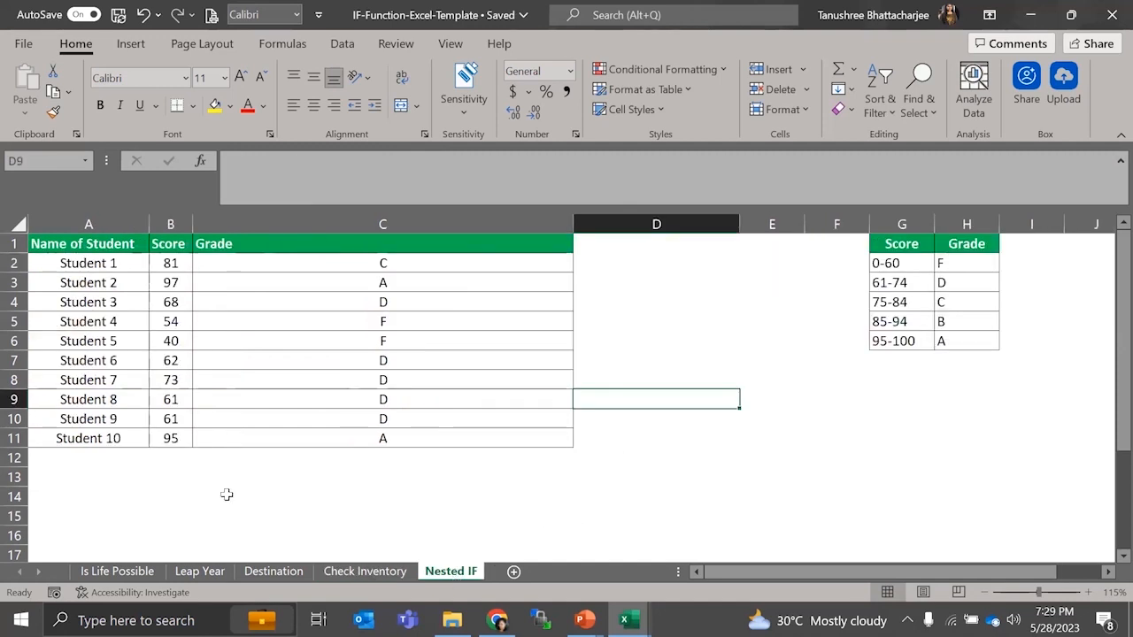
click(764, 454)
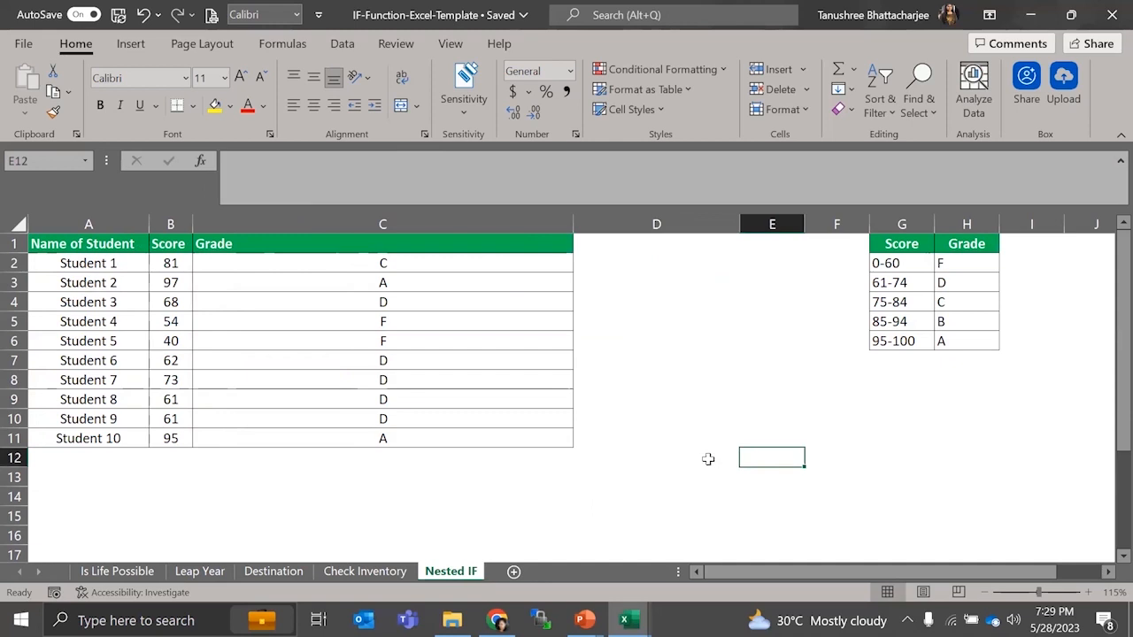
click(411, 357)
click(987, 322)
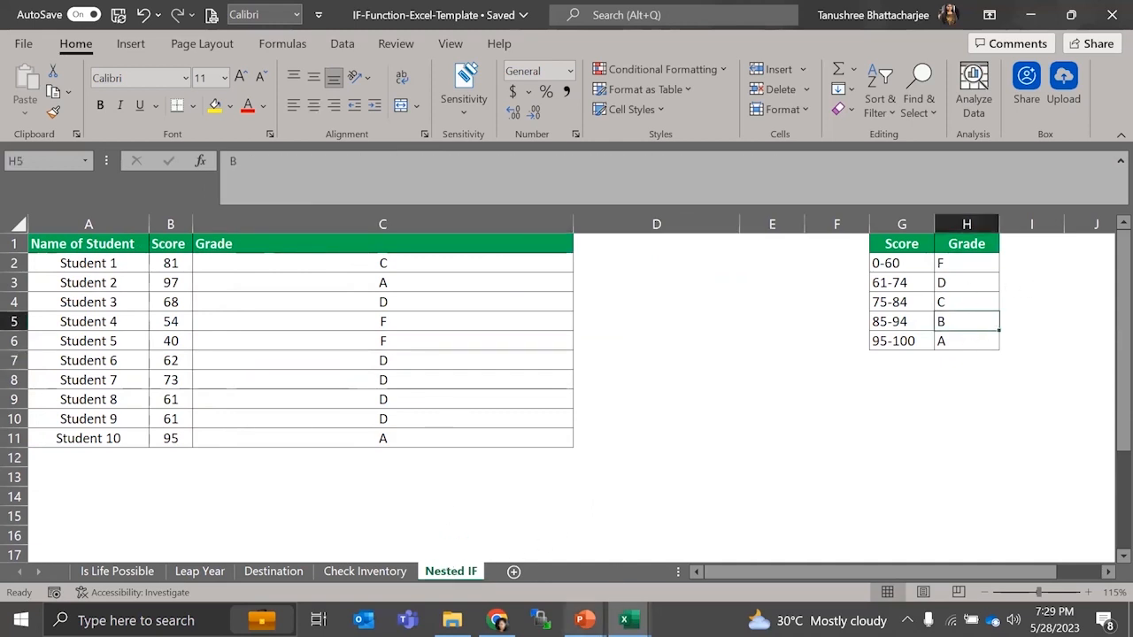
- Switch to the VLOOKUP slide in the PowerPoint slide show
click(584, 619)
click(655, 571)
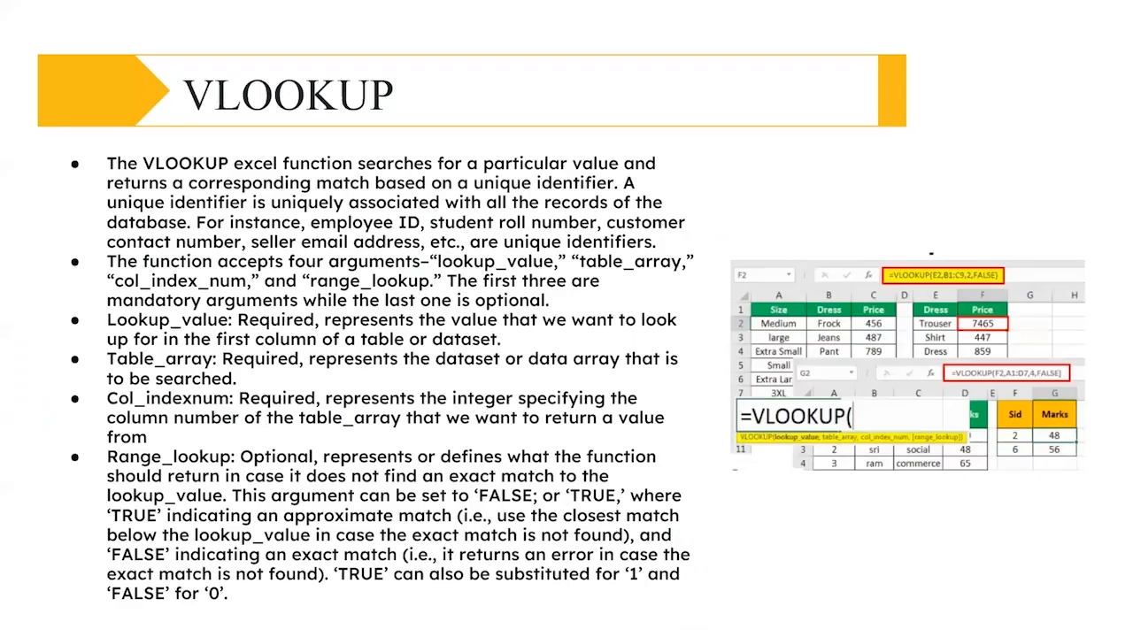